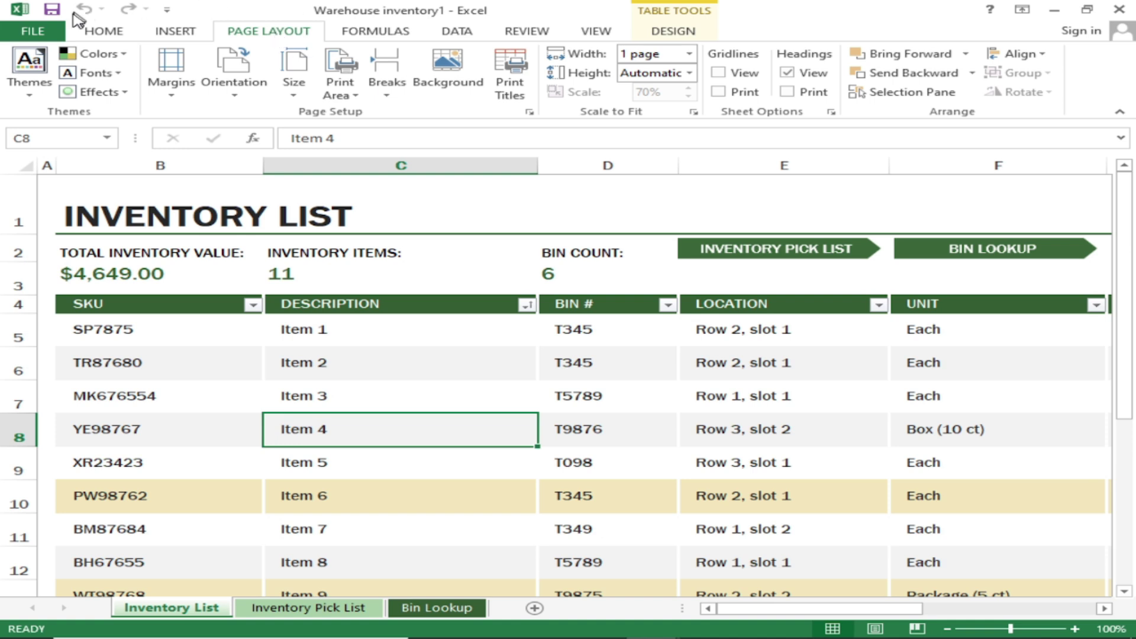
Open the print settings and preview for the Inventory List sheet.
left_click(42, 32)
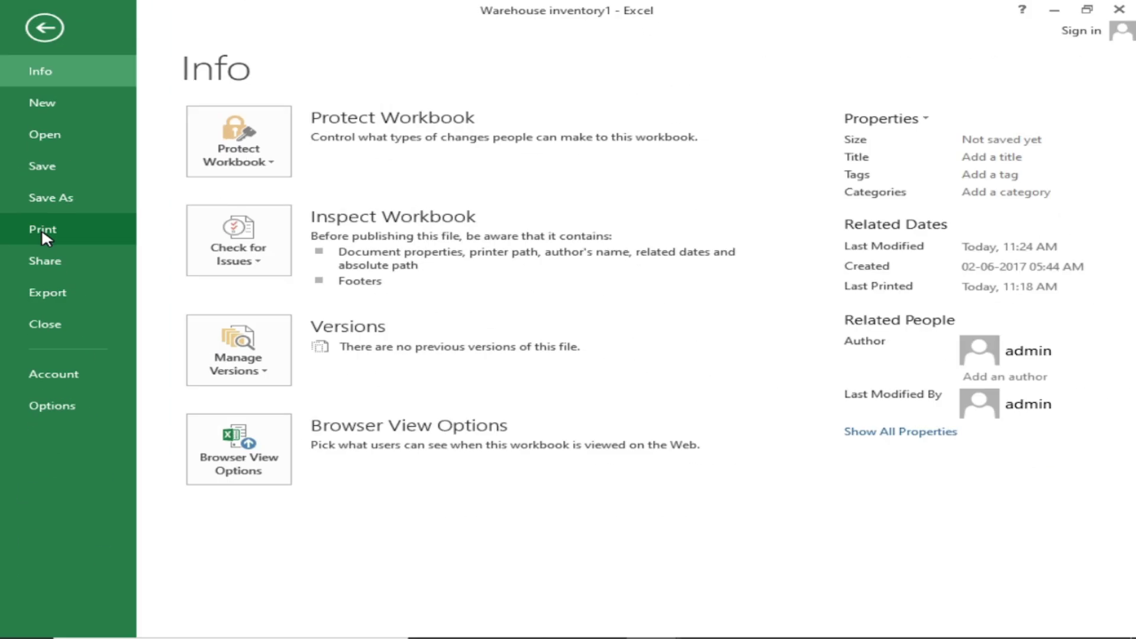
left_click(42, 42)
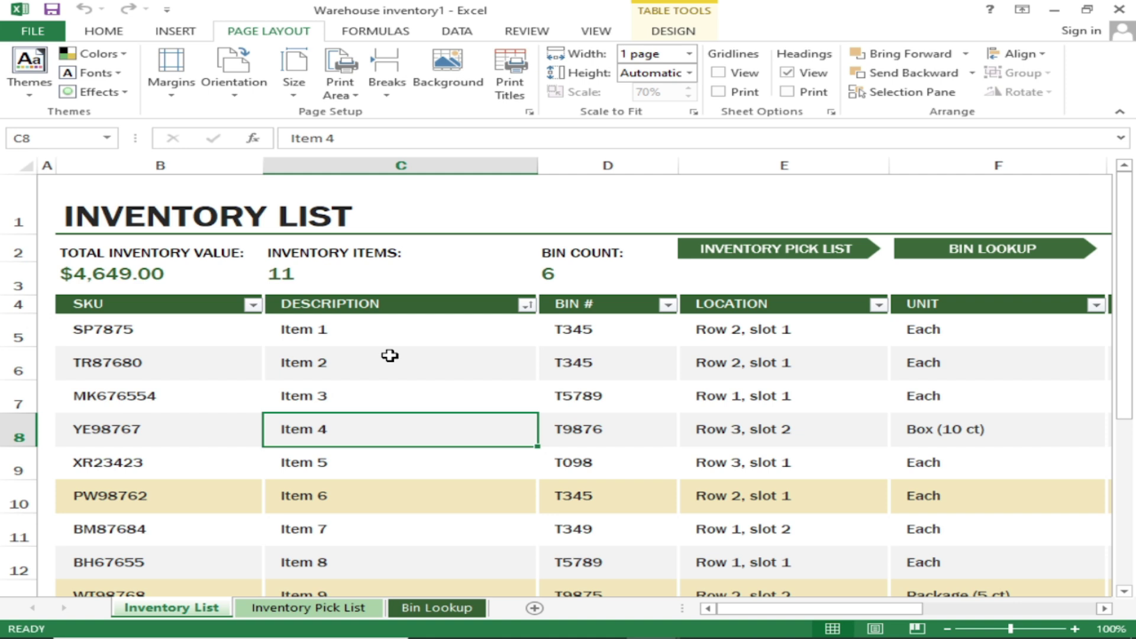
key("ctrl+p")
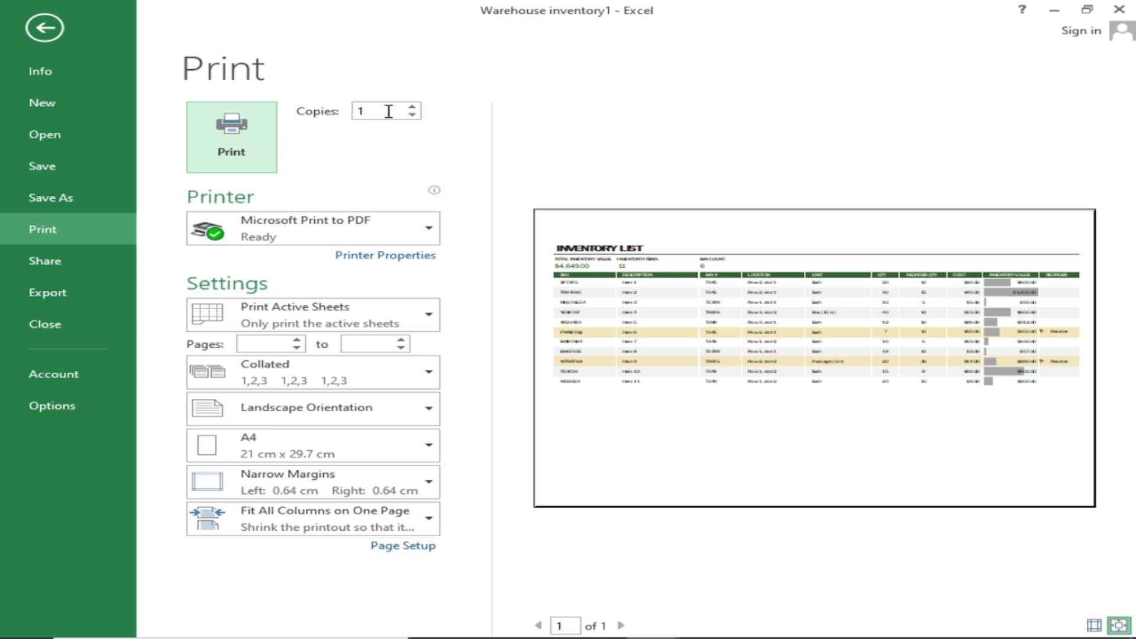
Raise the number of print copies to 5, and bring it back down to 1.
left_click(410, 107)
left_click(410, 108)
left_click(410, 107)
left_click(410, 107)
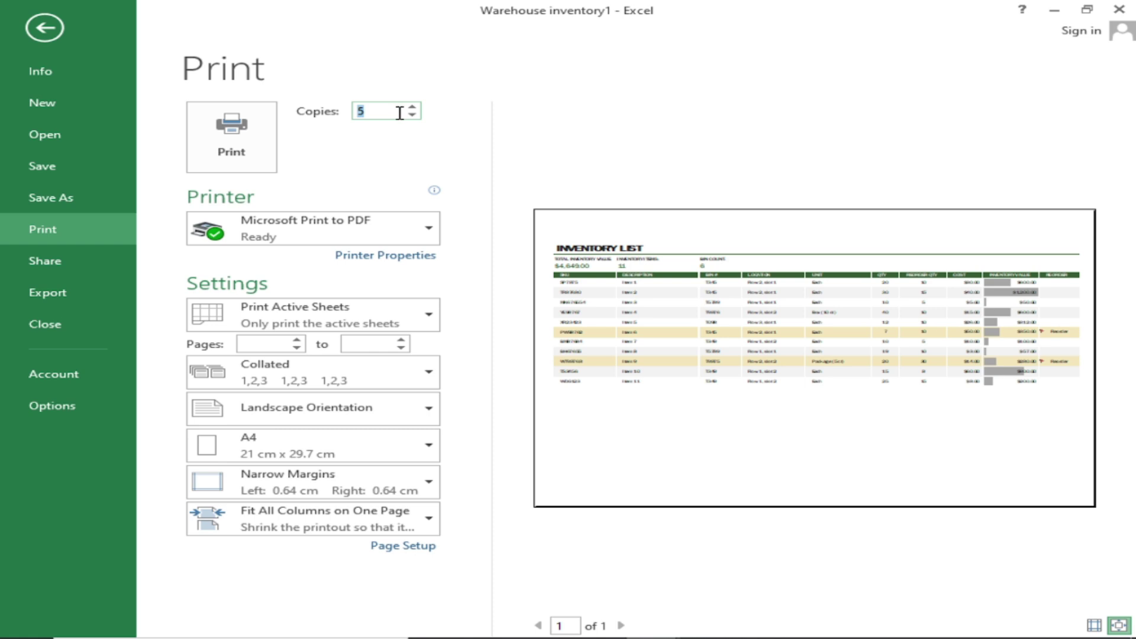
left_click(412, 116)
left_click(413, 116)
left_click(412, 116)
left_click(412, 116)
left_click(362, 153)
View the list of available printers without changing the selected printer.
left_click(312, 236)
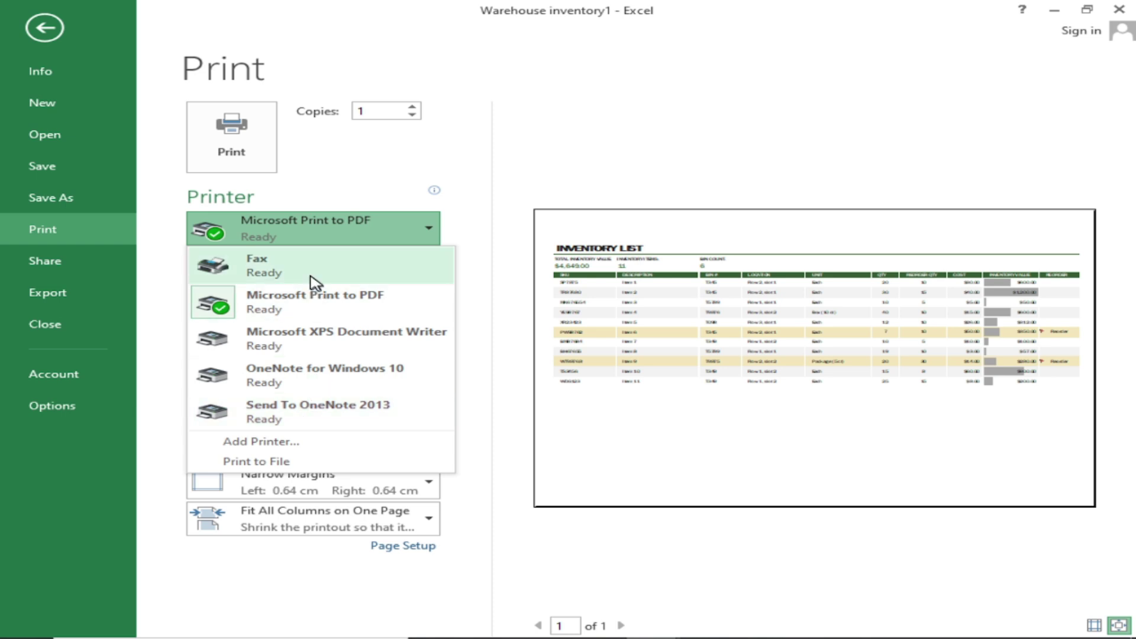
mouse_move(306, 403)
left_click(474, 218)
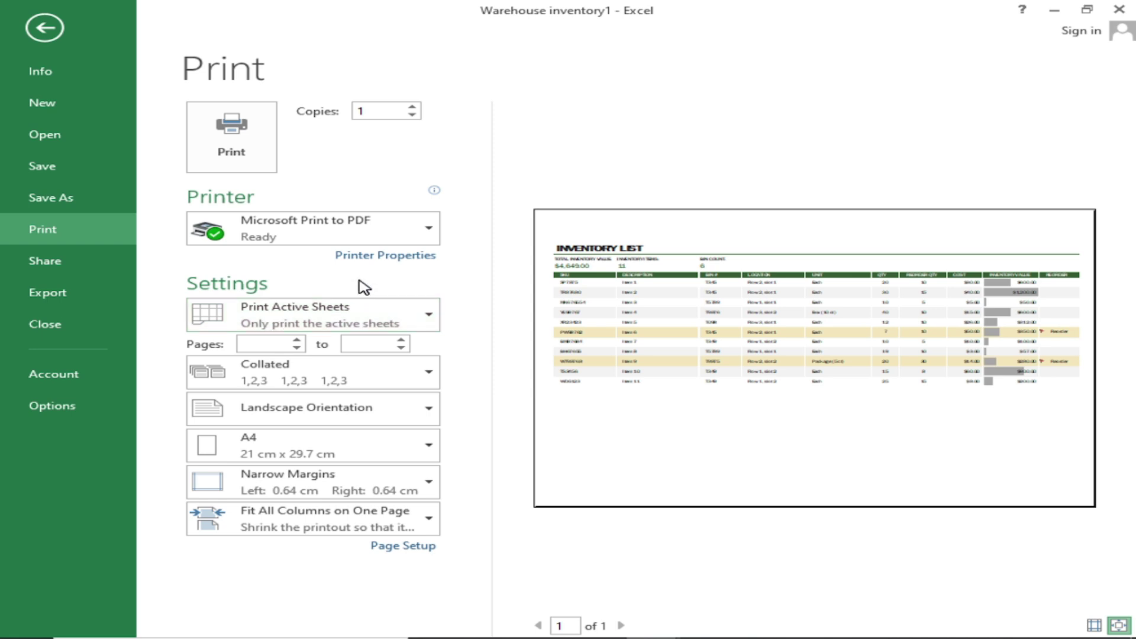
Try Print Entire Workbook, return to Print Active Sheets, and set the print scope to Print Entire Workbook again.
left_click(419, 323)
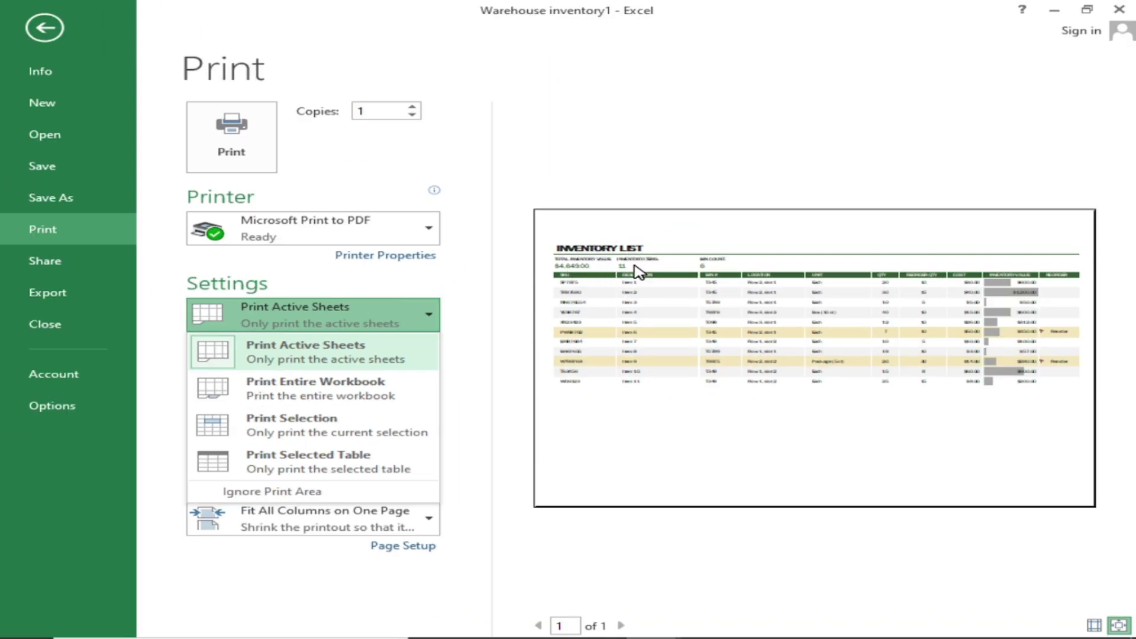
left_click(320, 392)
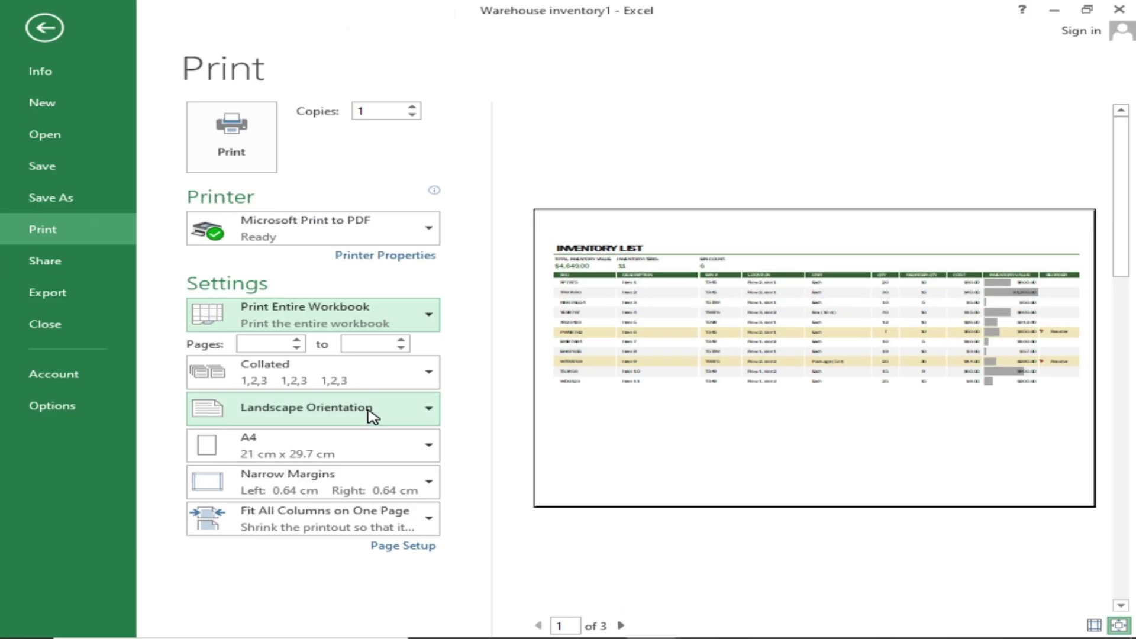
left_click(406, 323)
left_click(278, 345)
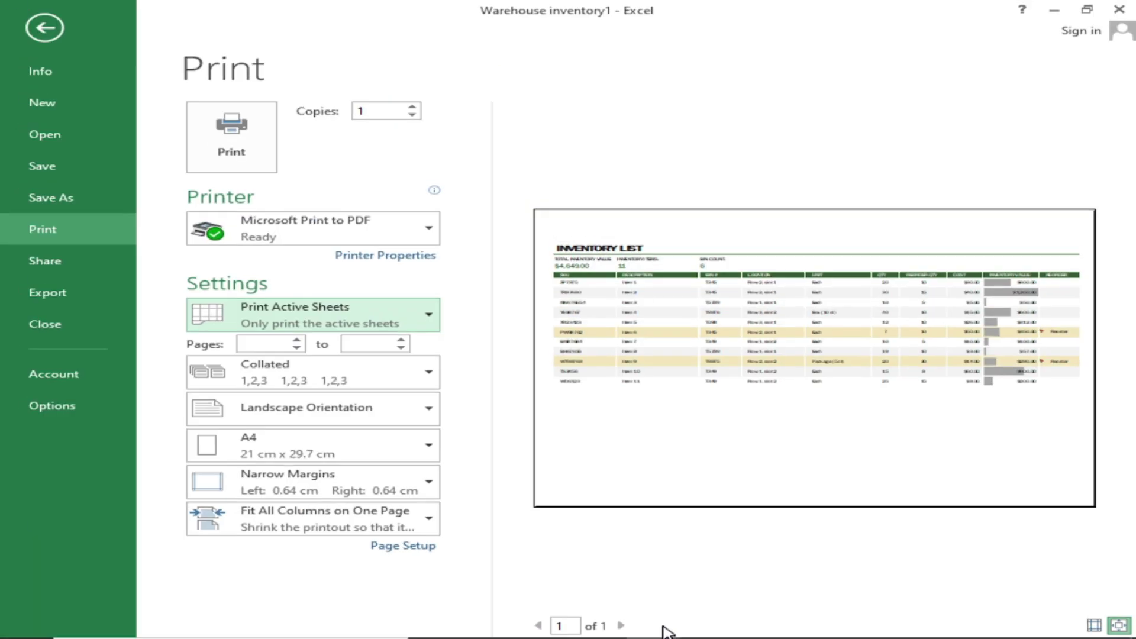
left_click(180, 29)
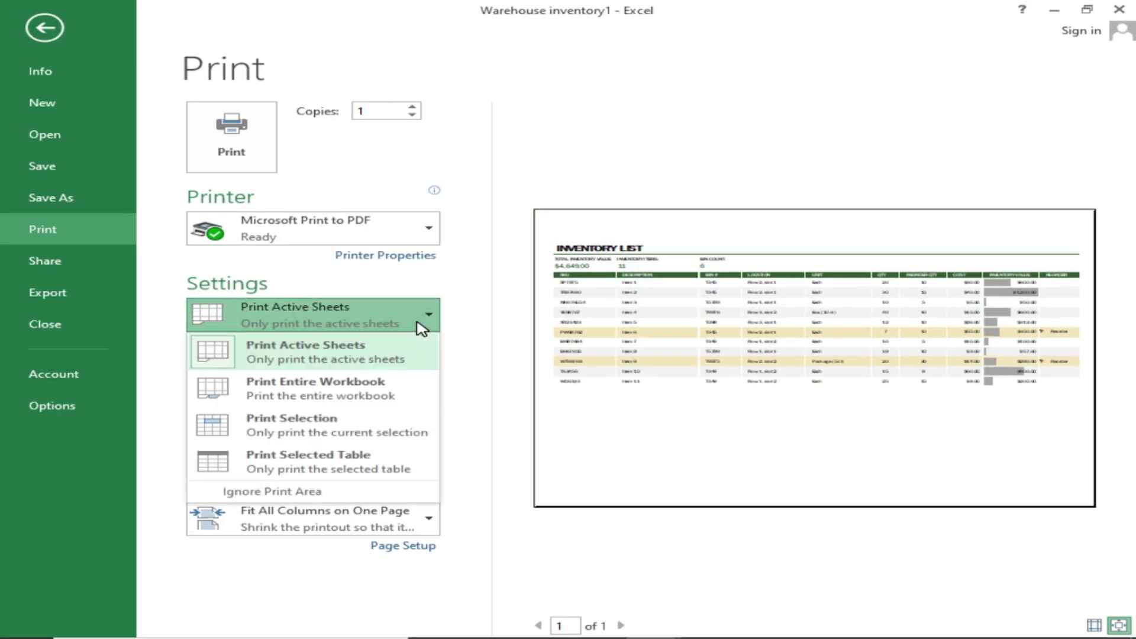
left_click(341, 388)
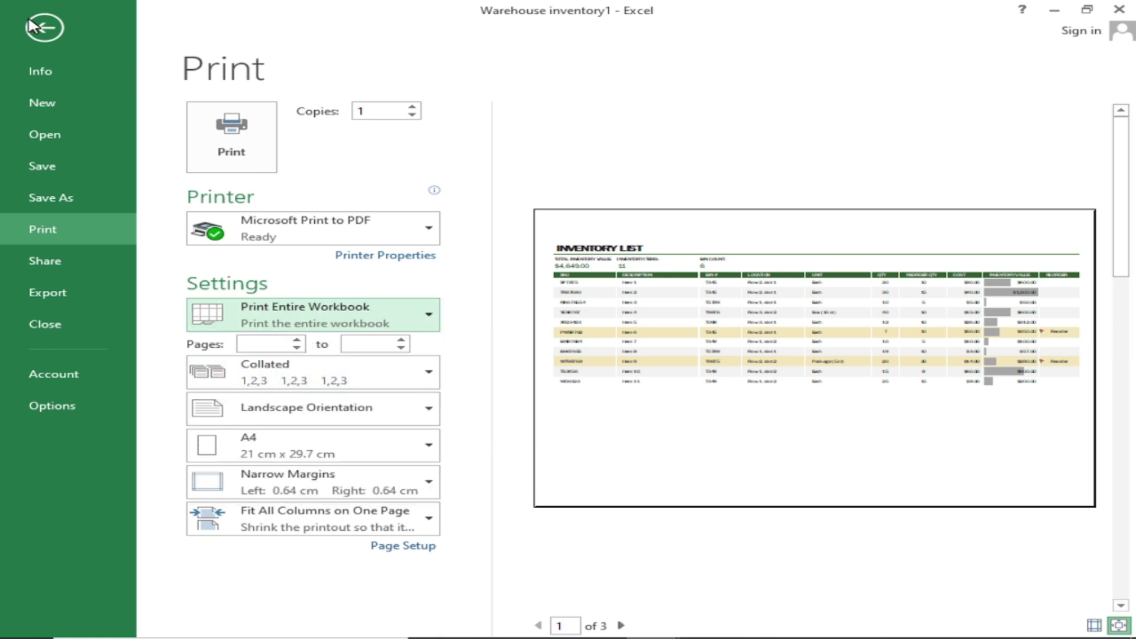
Return to the workbook, open the Inventory Pick List sheet, and switch to the Bin Lookup sheet.
left_click(44, 27)
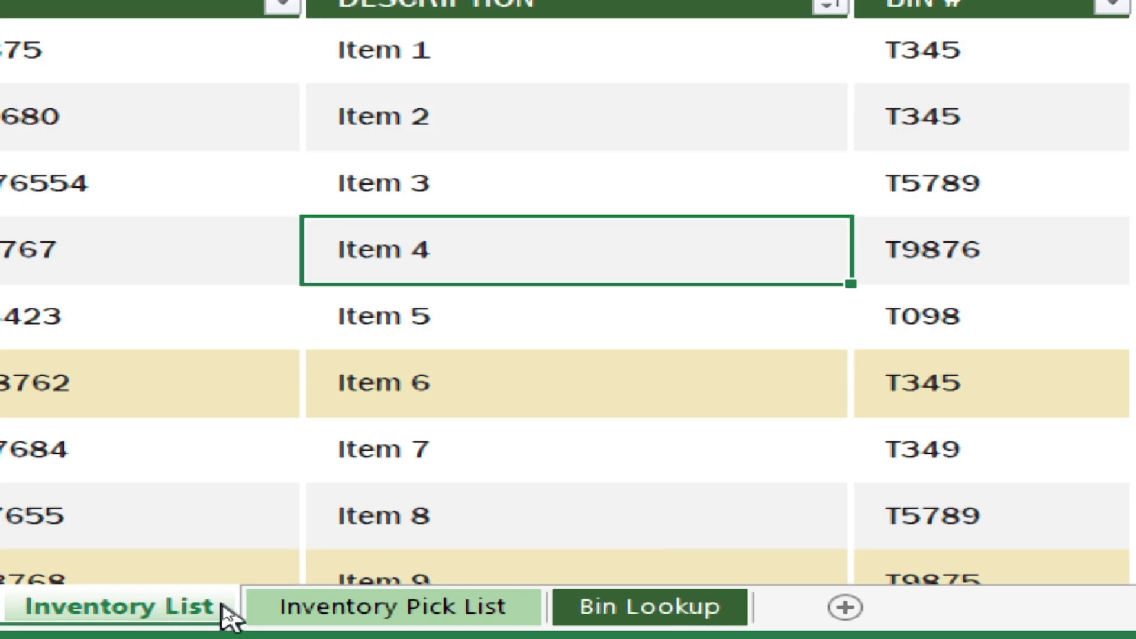
left_click(388, 612)
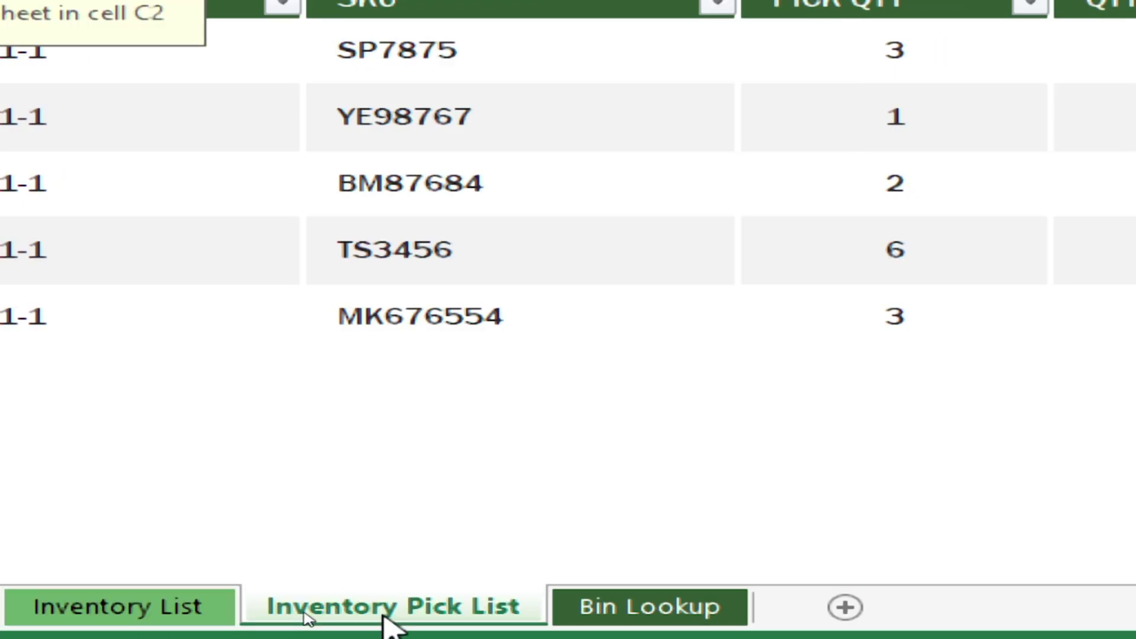
left_click(704, 615)
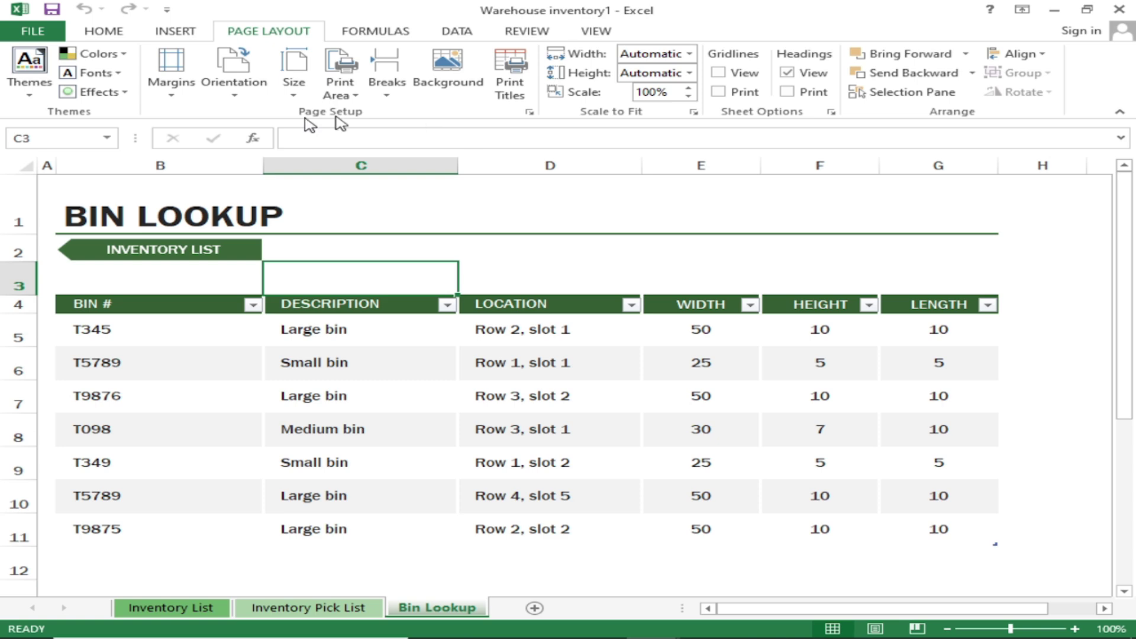
Reopen the print preview and page through the whole workbook to the last page and back to the first.
left_click(34, 31)
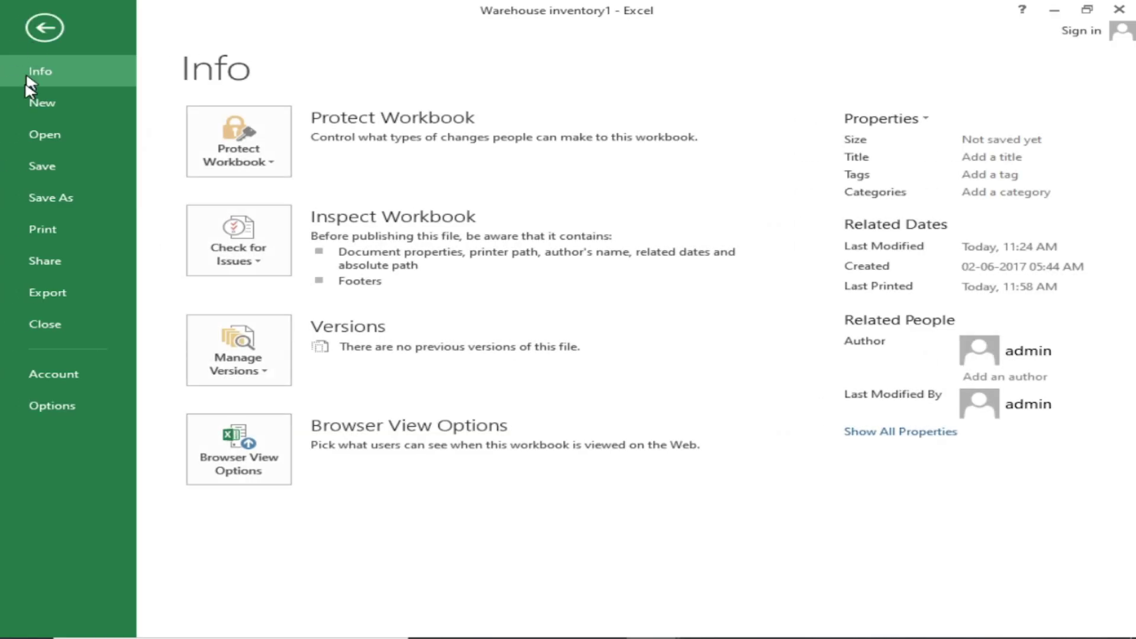
left_click(44, 228)
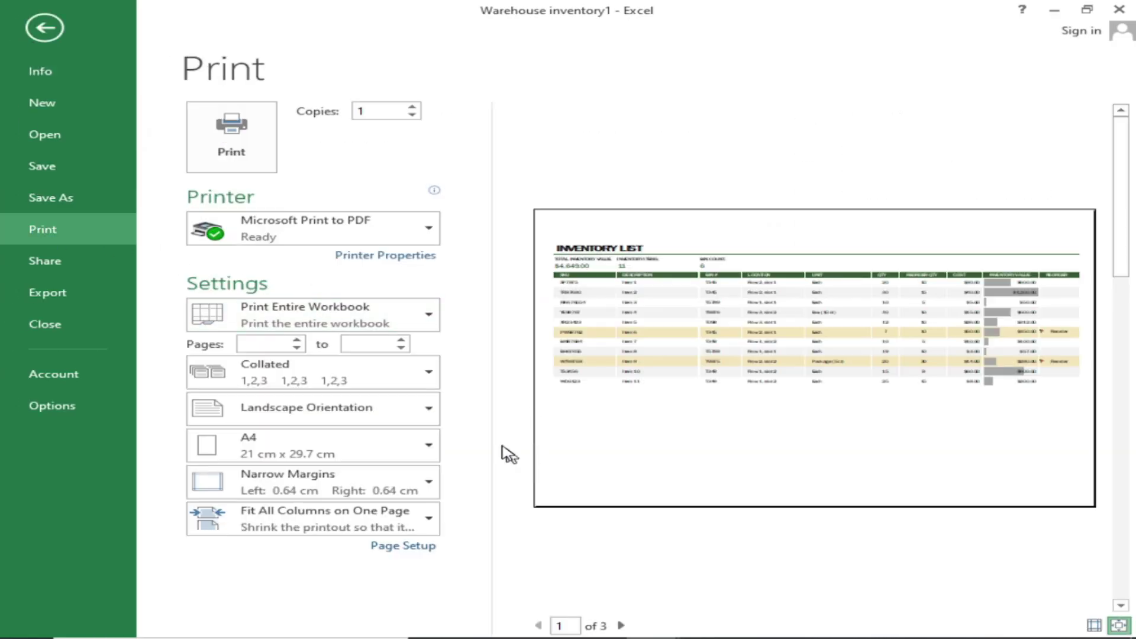
left_click(621, 626)
left_click(621, 626)
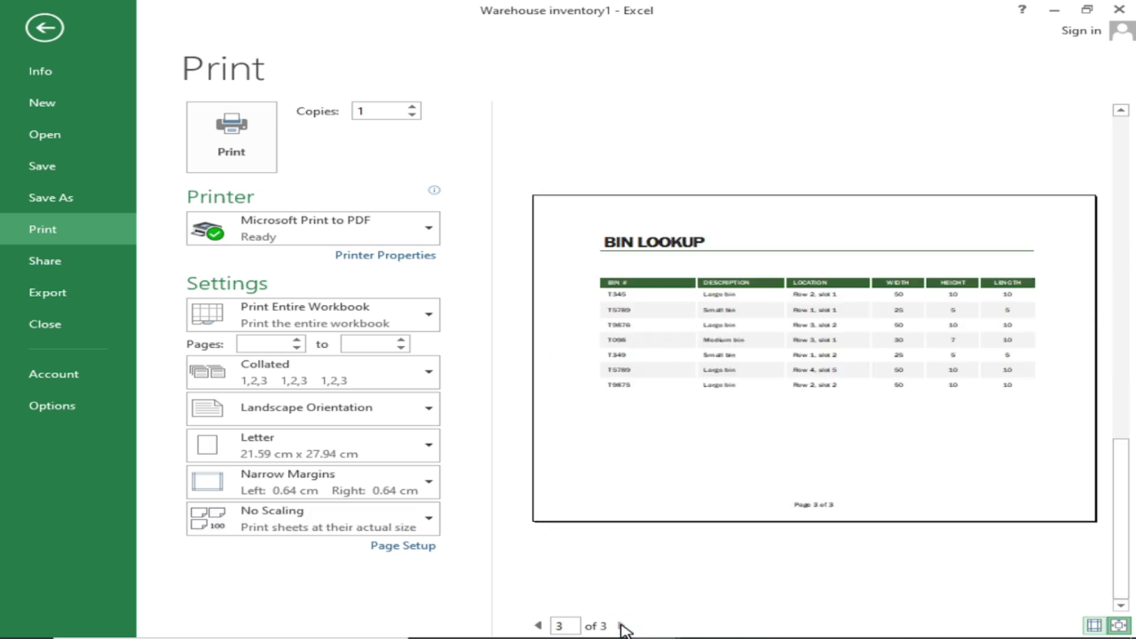
left_click(538, 626)
left_click(538, 626)
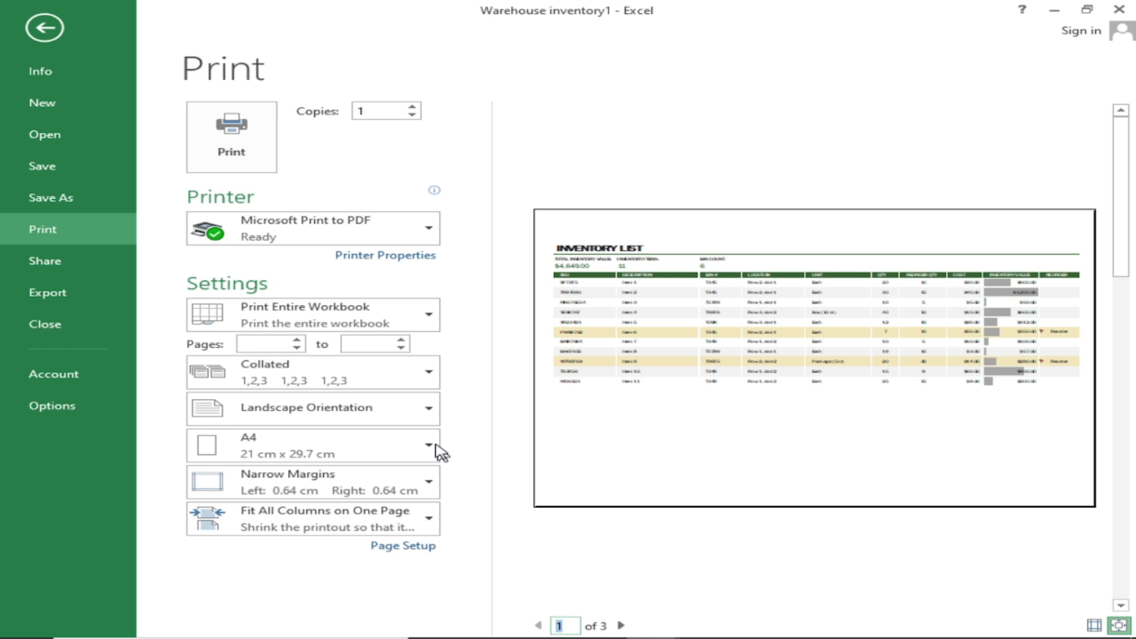
Return to the Bin Lookup sheet and select the table cells C5:G11, from the first description to the last length value.
left_click(416, 313)
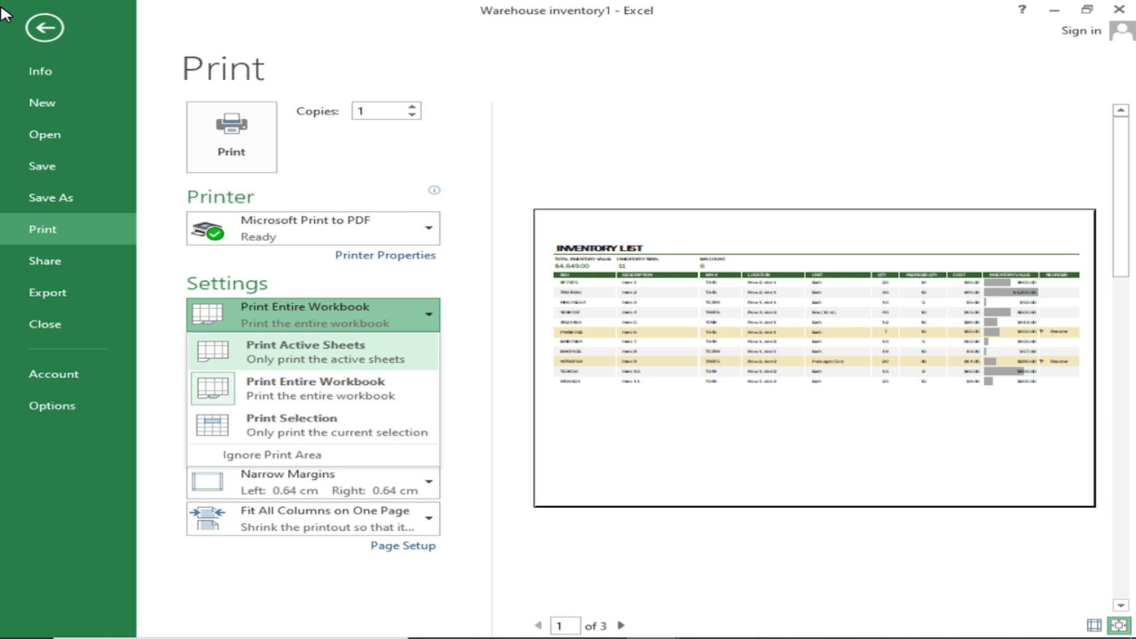
left_click(34, 29)
left_click(801, 417)
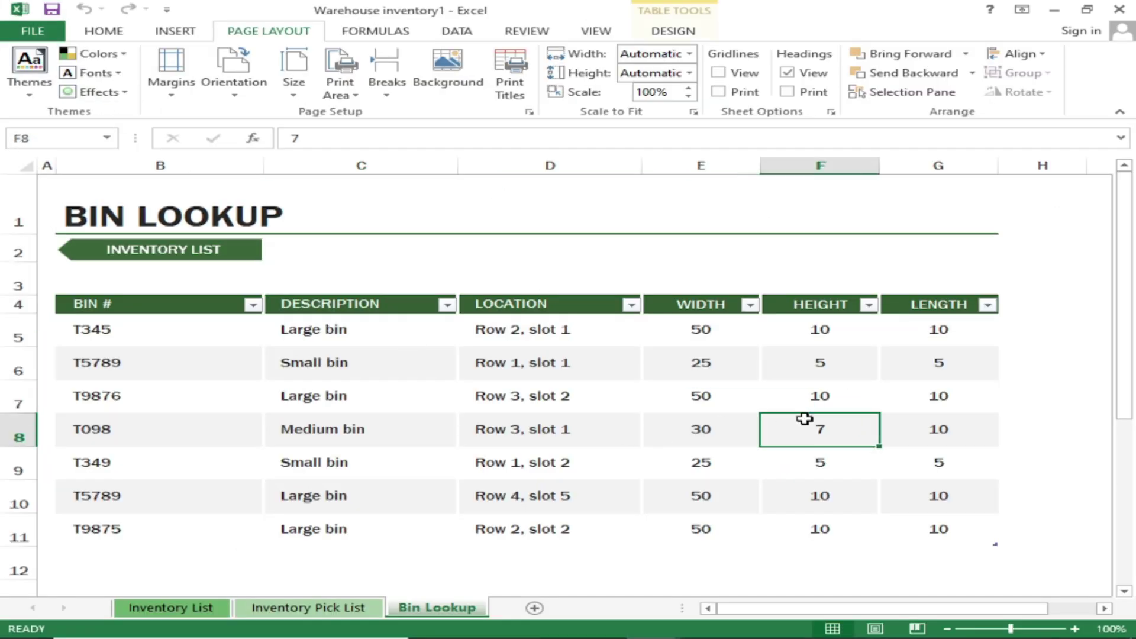
scroll(434, 335, "up", 2)
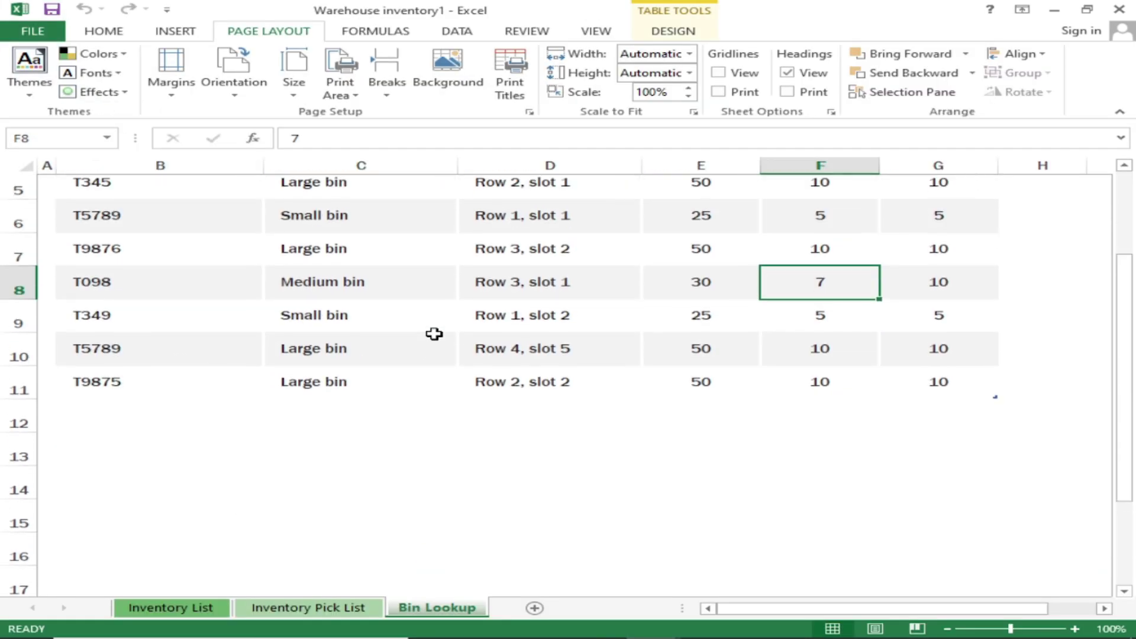
scroll(435, 335, "down", 1)
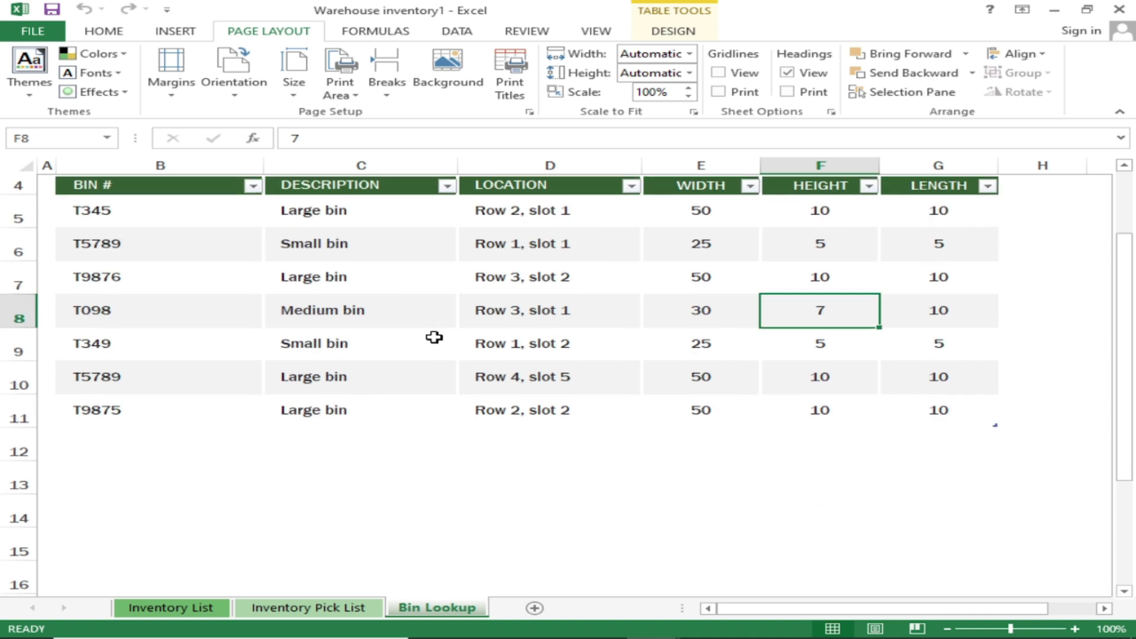
left_click_drag(329, 215, 889, 412)
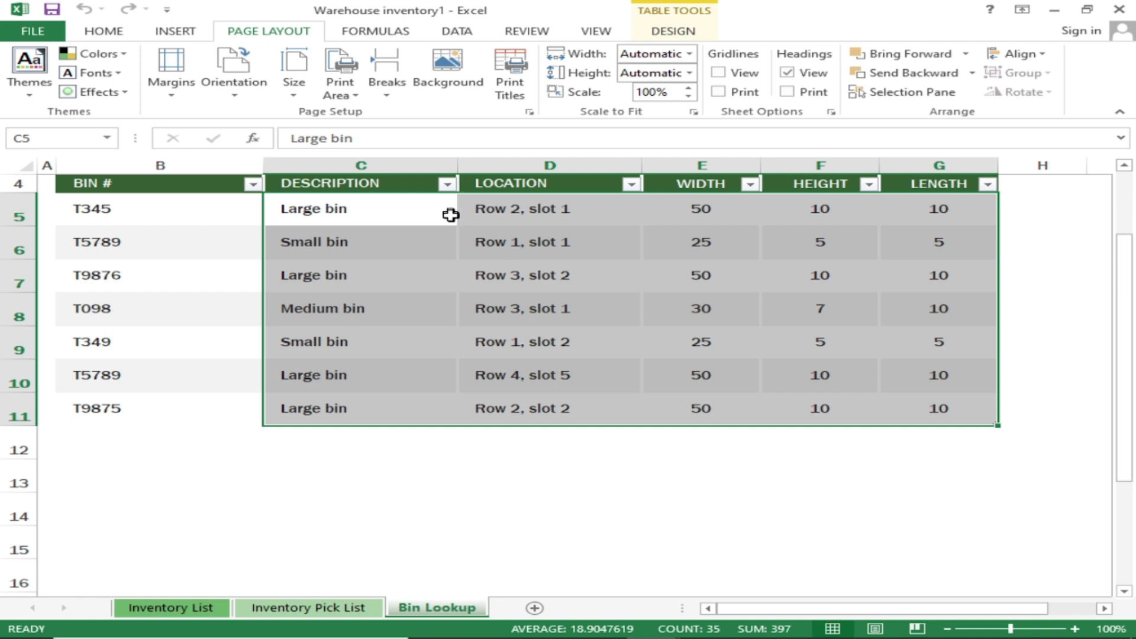
left_click(599, 444)
left_click_drag(363, 211, 897, 398)
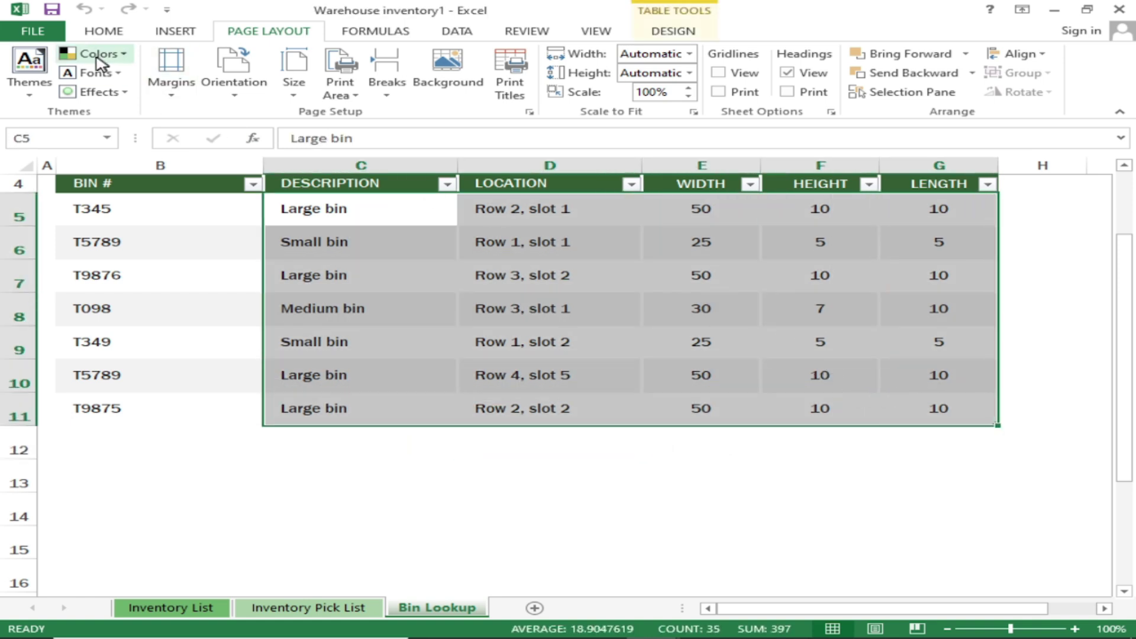
Open the print settings and set the print scope to Print Selection for the selected cells.
left_click(50, 31)
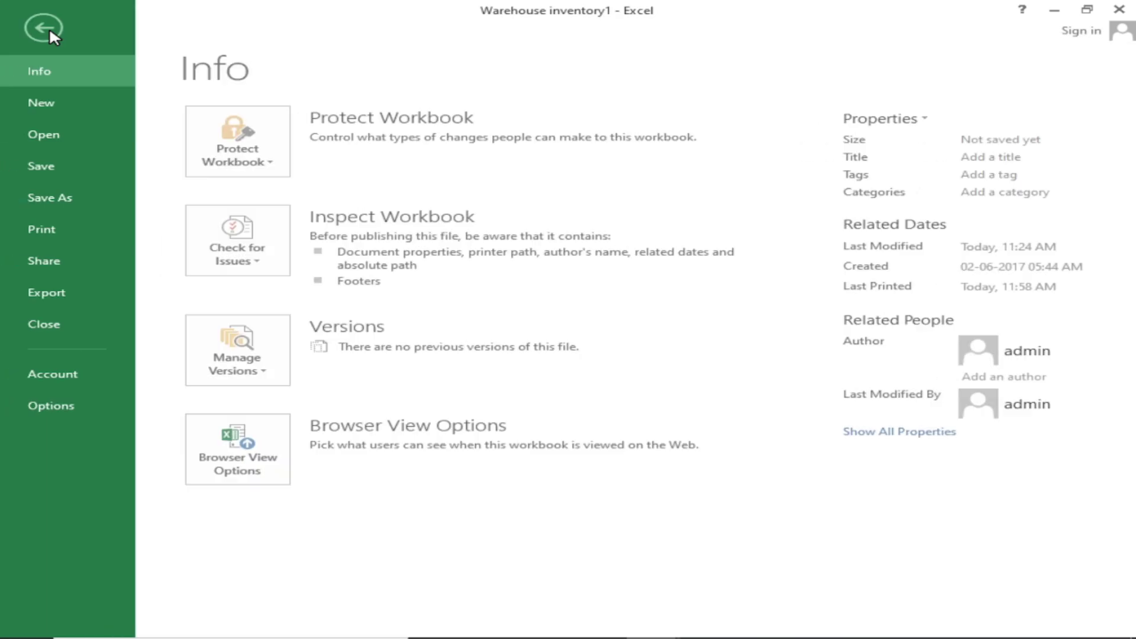
left_click(69, 232)
left_click(431, 320)
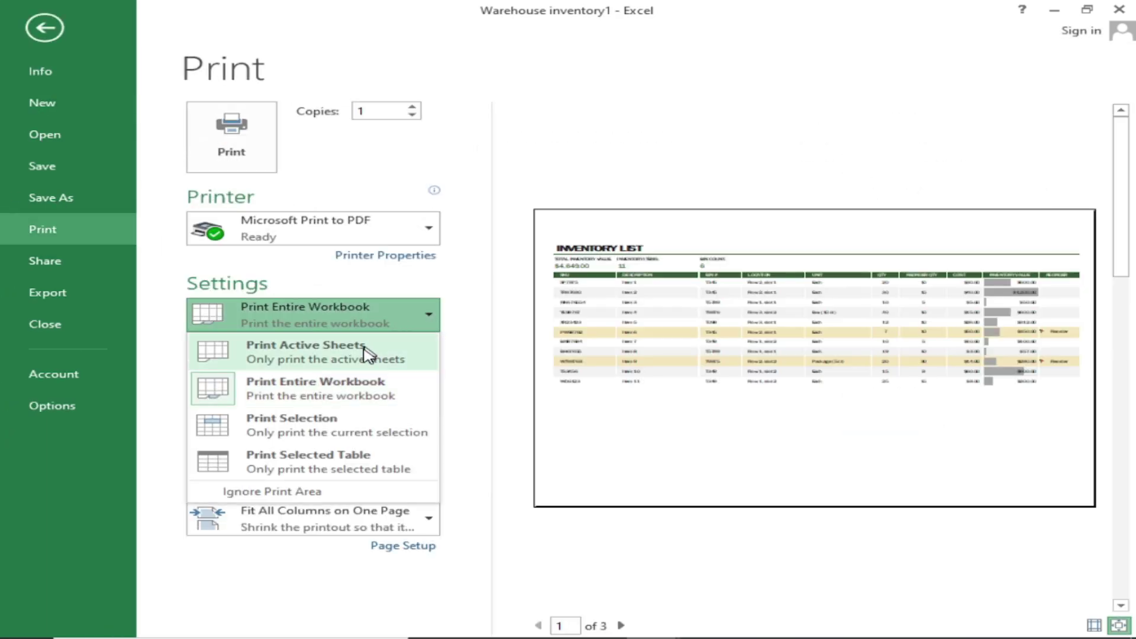
left_click(338, 434)
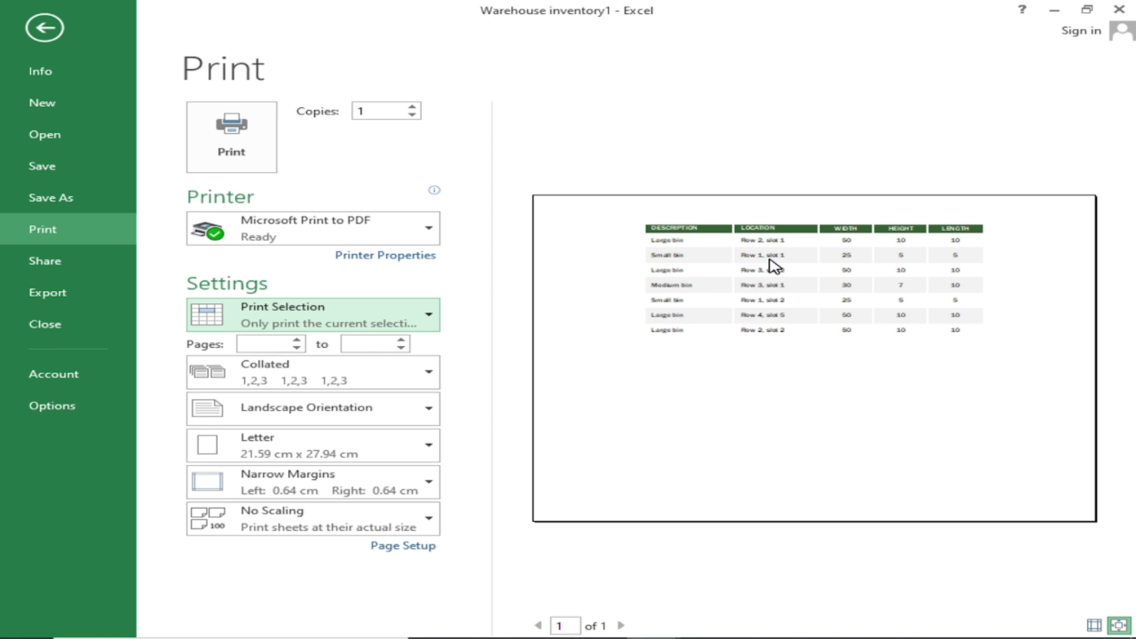
Try the Print Selected Table scope, and switch back to Print Selection.
left_click(428, 319)
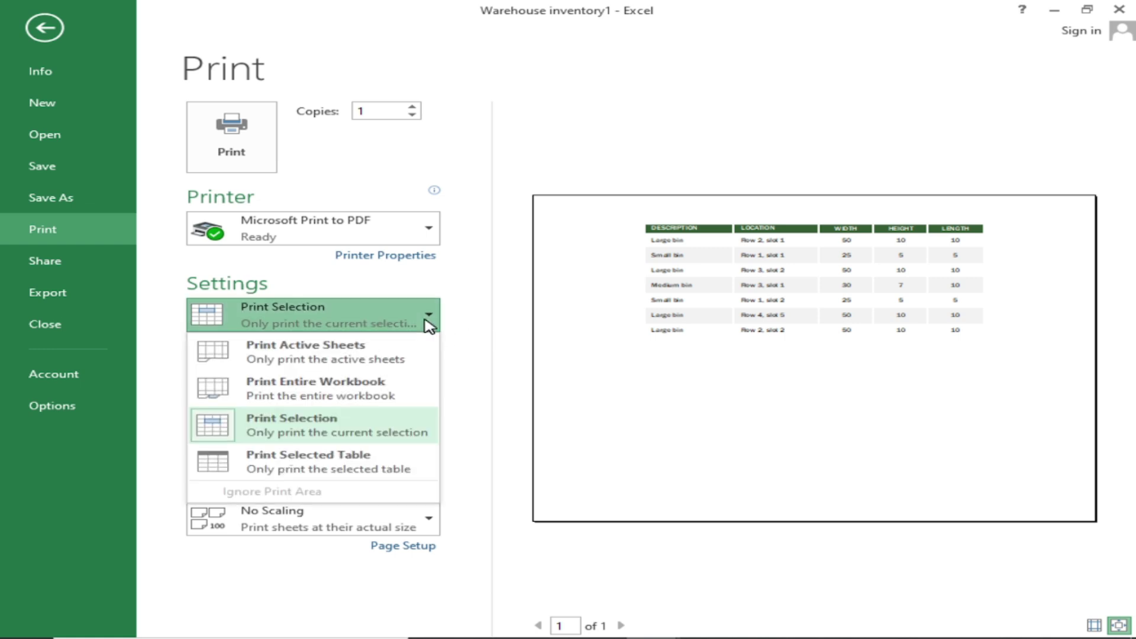
left_click(350, 470)
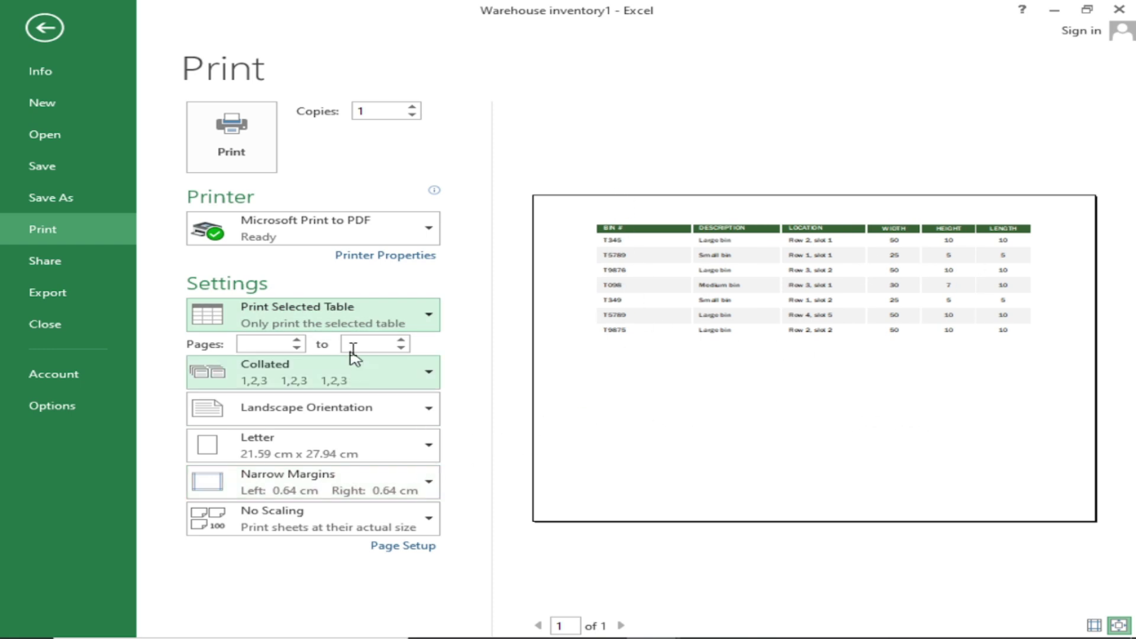
left_click(387, 322)
left_click(338, 430)
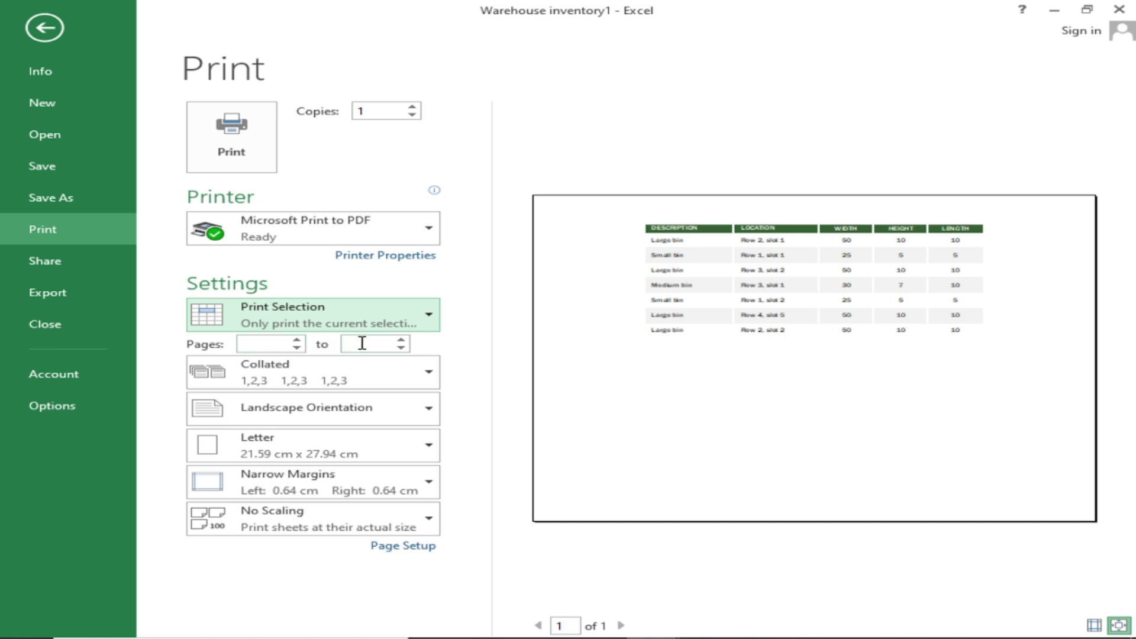
left_click(382, 344)
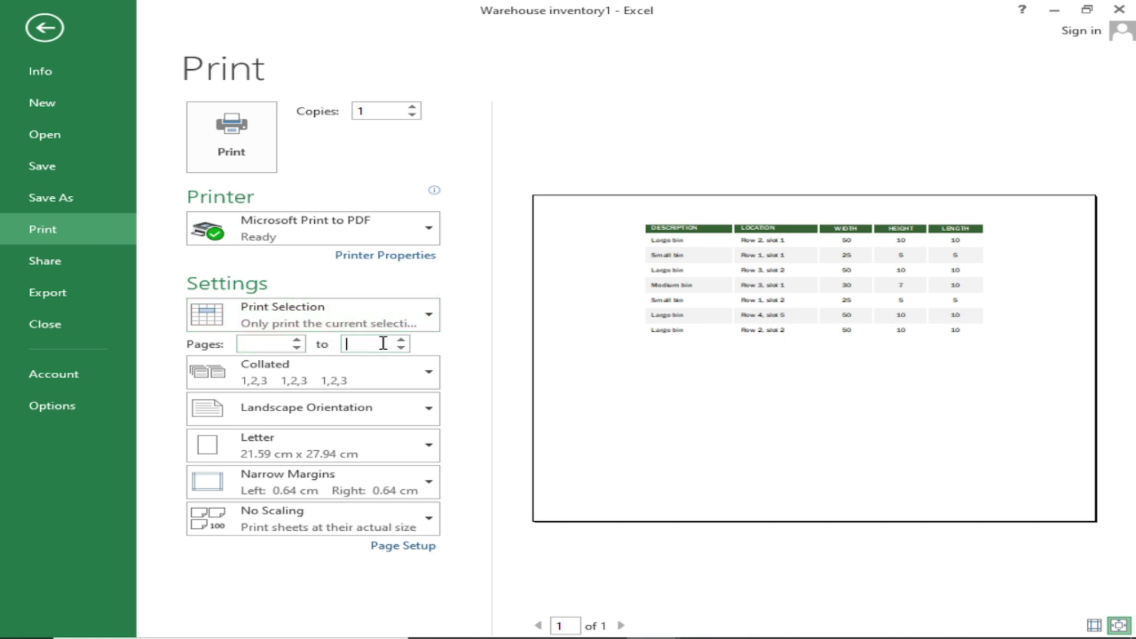
left_click(281, 344)
left_click(378, 343)
left_click(255, 345)
left_click(355, 344)
Set the print scope to Print Active Sheets, and view the collation options without changing them.
left_click(431, 316)
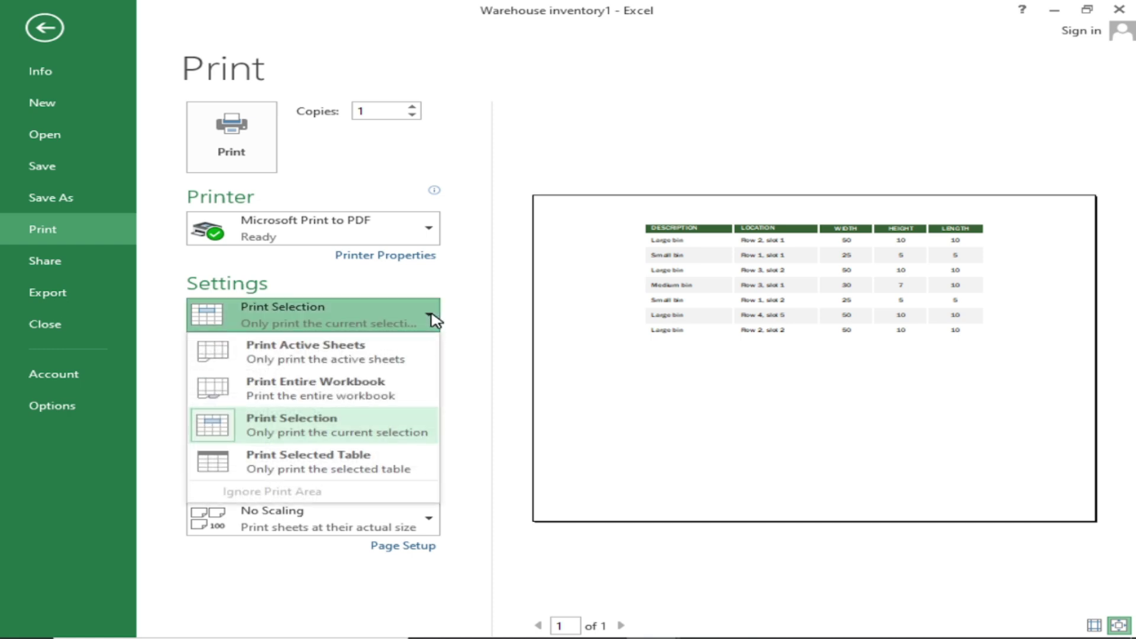
left_click(369, 354)
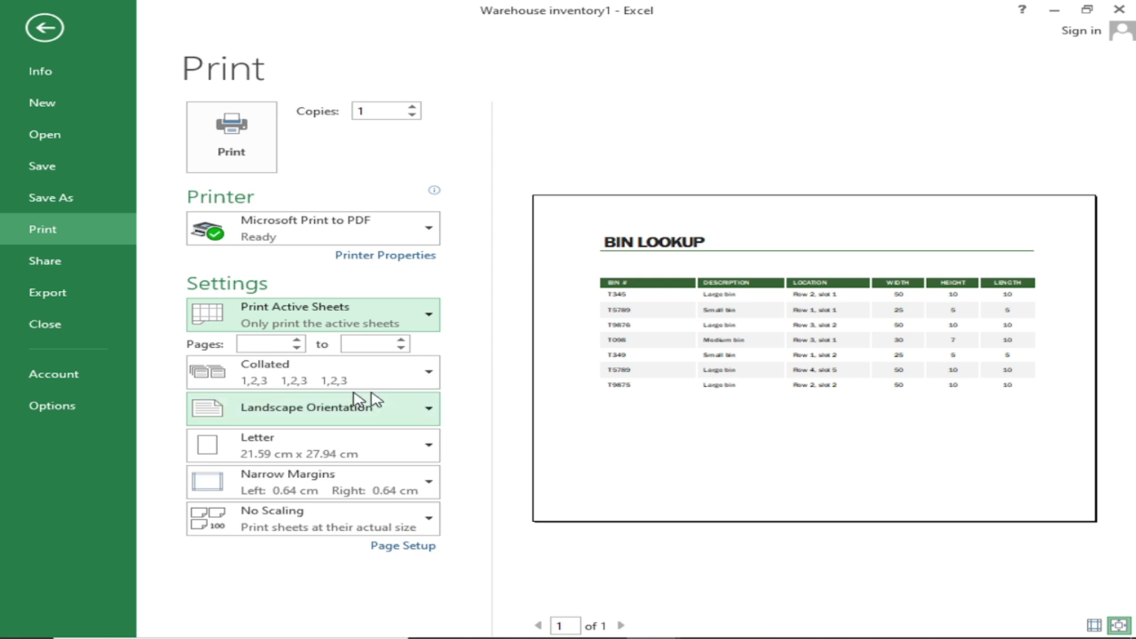
left_click(325, 385)
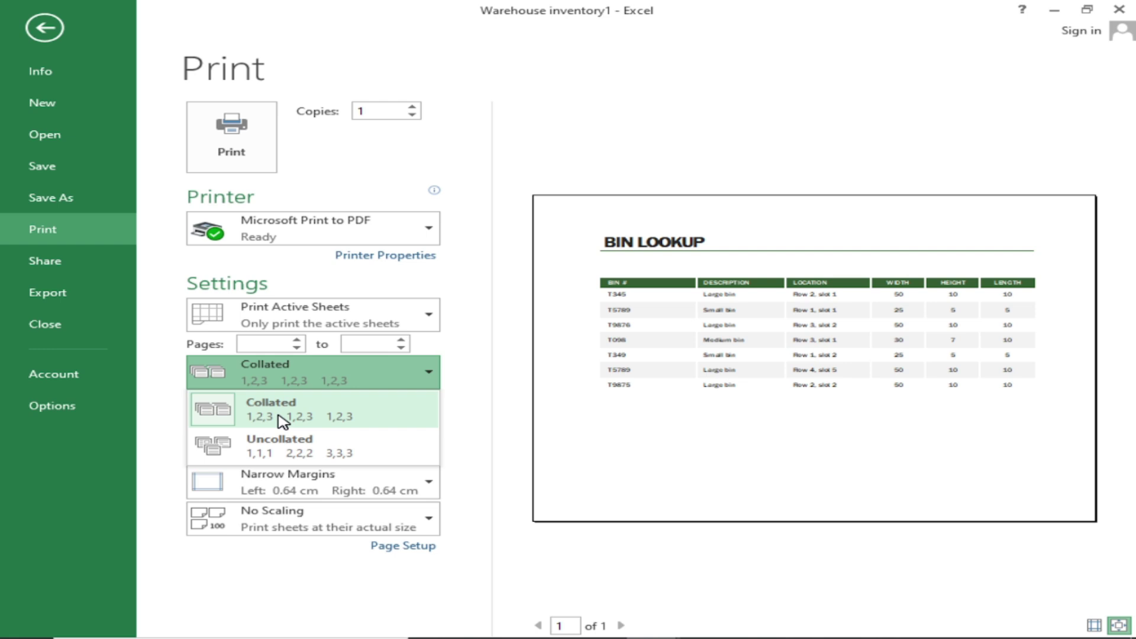
left_click(504, 393)
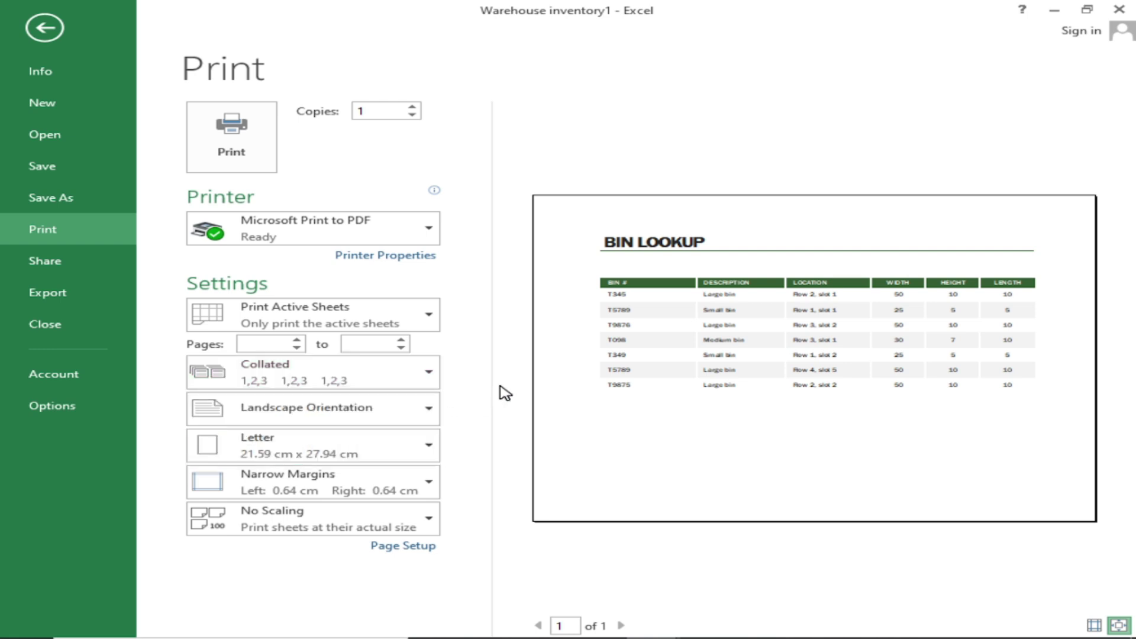
Try Portrait Orientation for the printout, and switch back to Landscape Orientation.
left_click(429, 378)
left_click(428, 379)
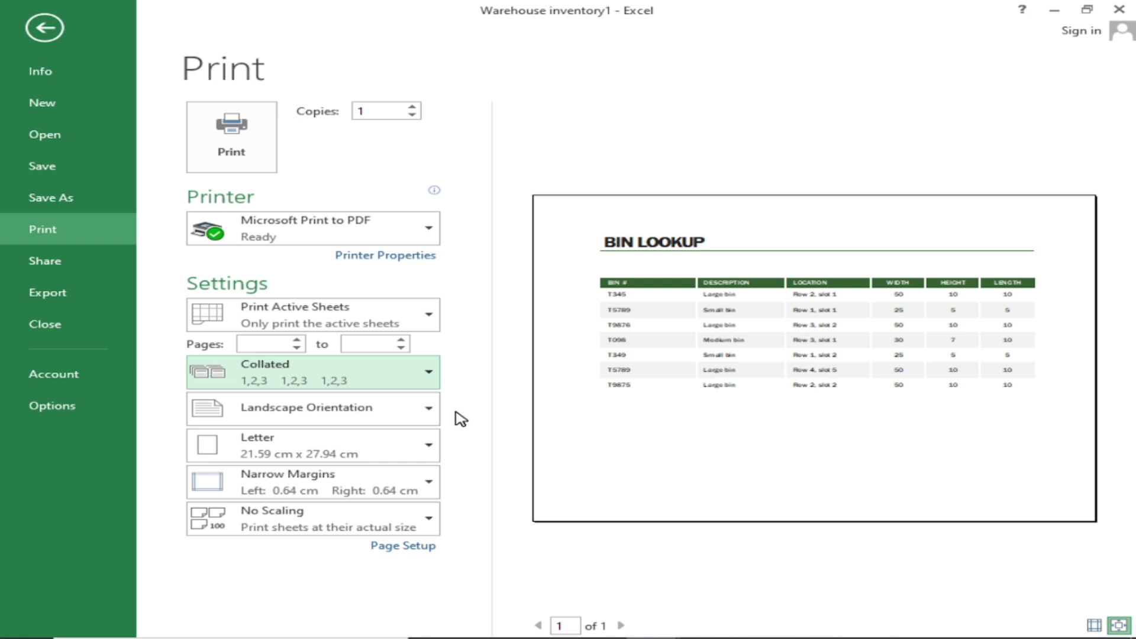
left_click(414, 420)
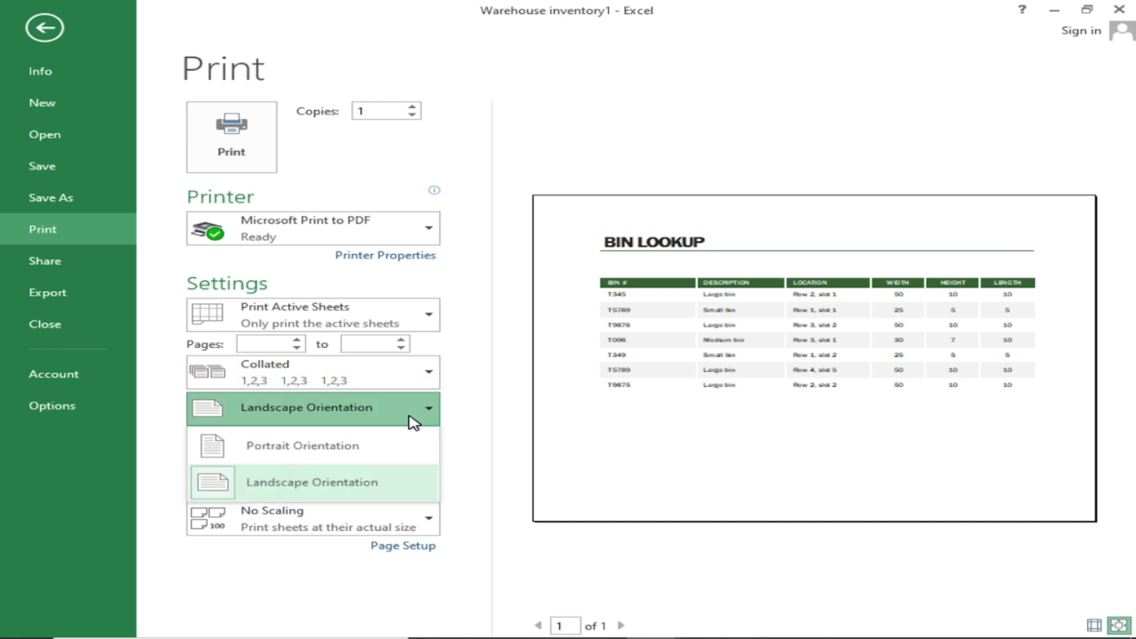
left_click(355, 445)
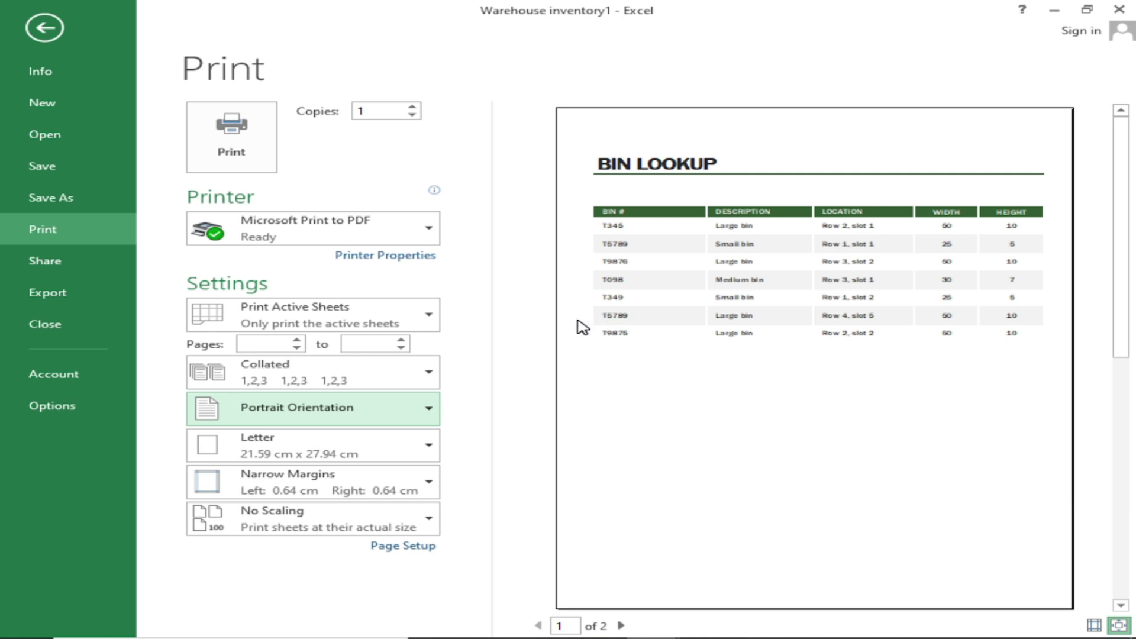
left_click(429, 414)
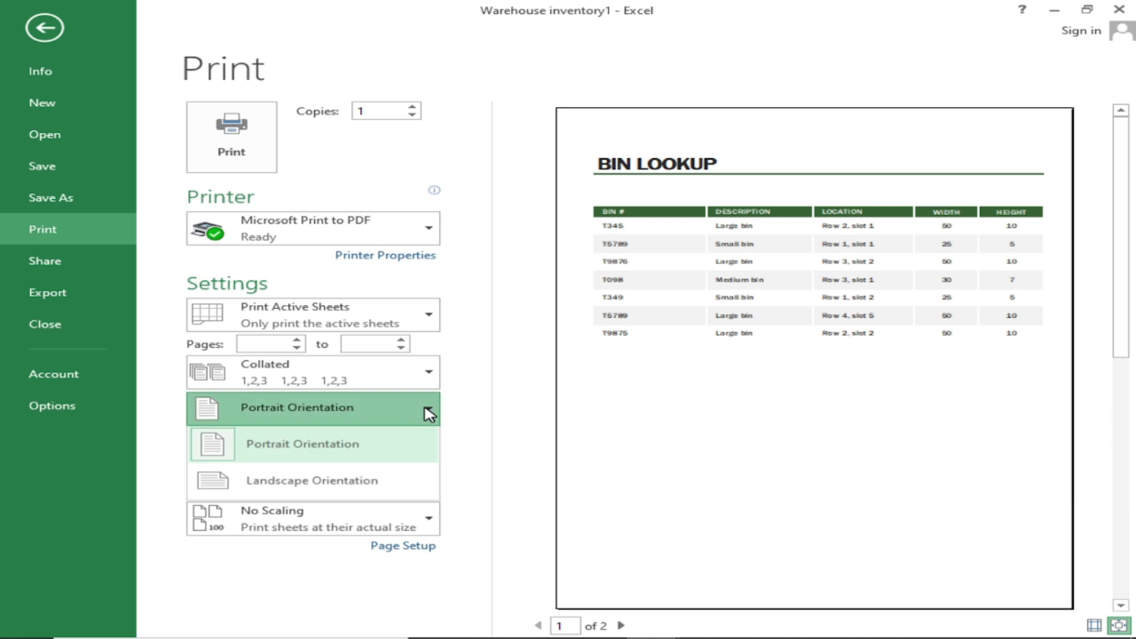
left_click(296, 478)
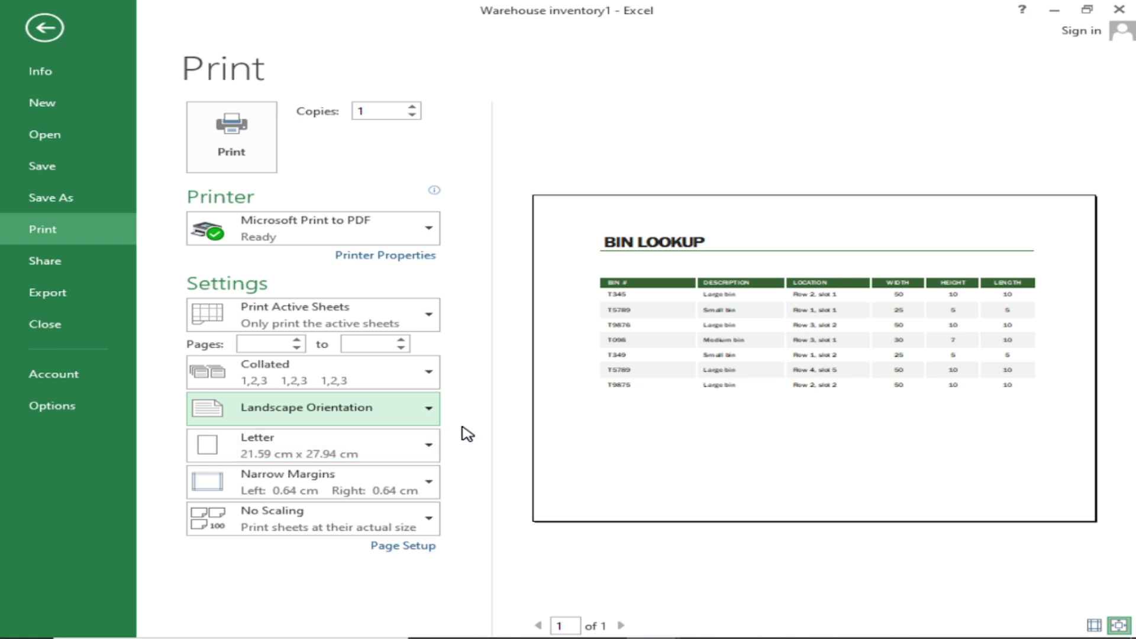
Try the A4 paper size, and switch back to Letter.
left_click(415, 456)
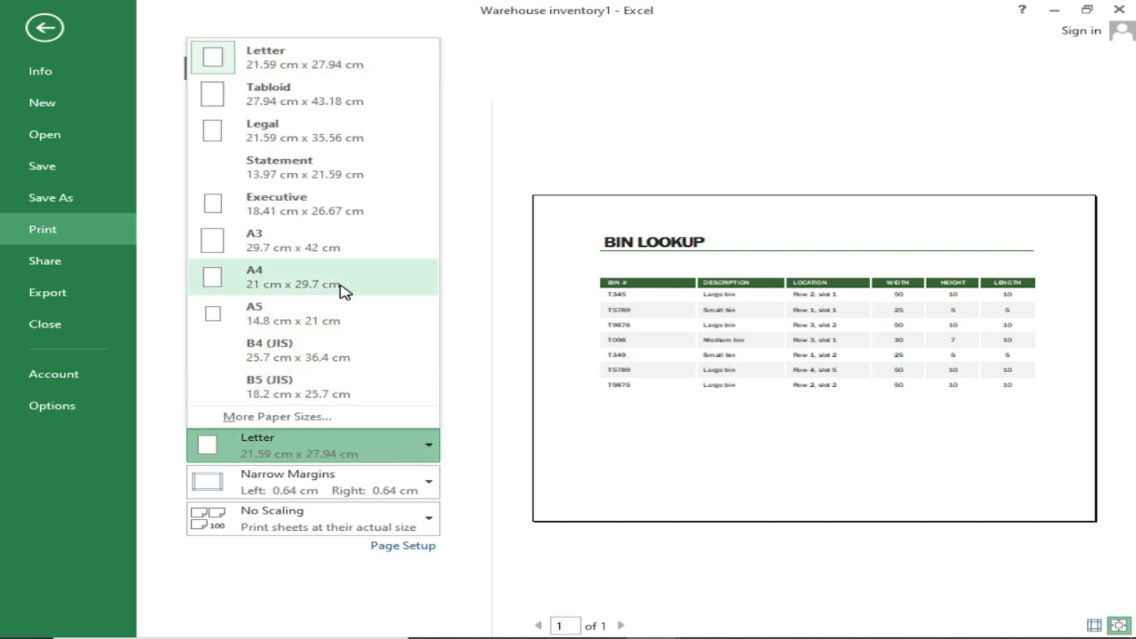
left_click(344, 291)
left_click(430, 456)
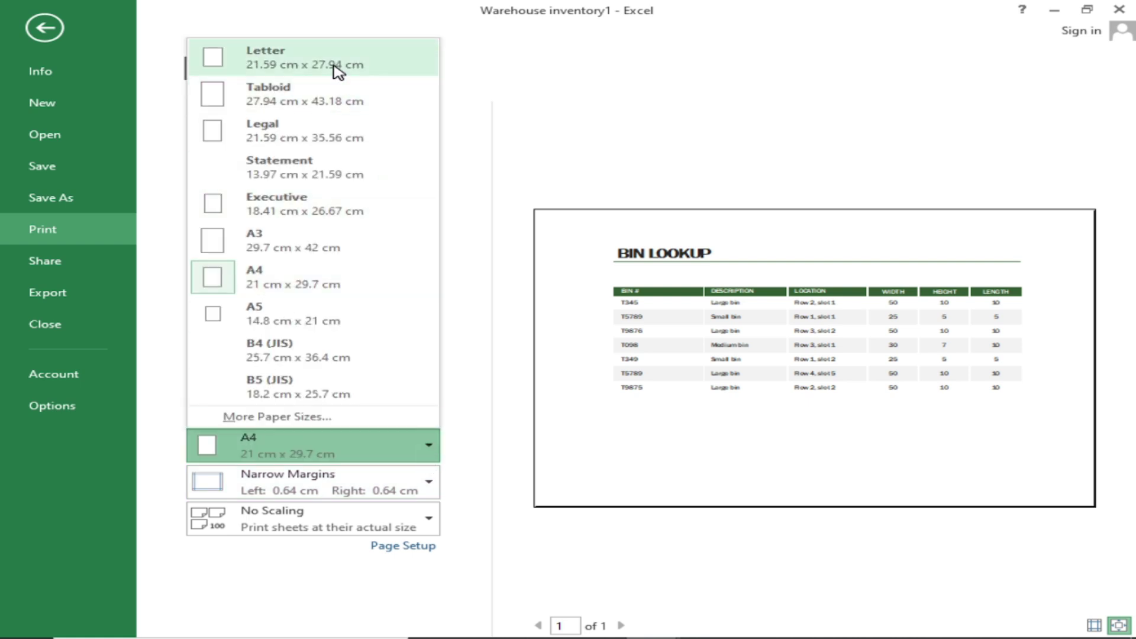
left_click(337, 68)
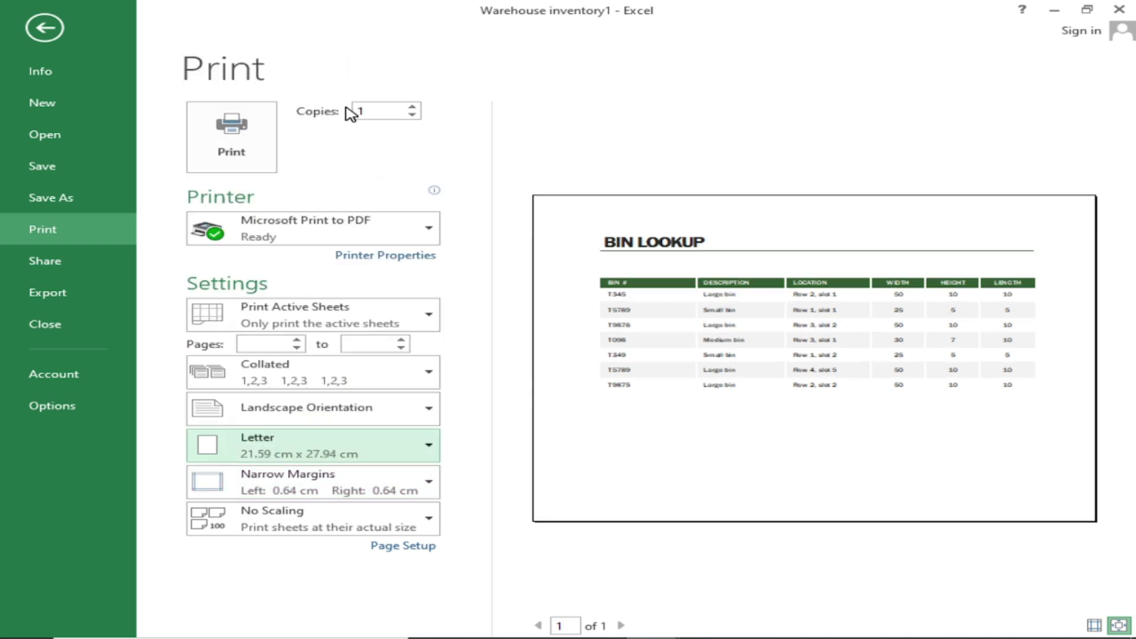
Try the Legal, A3 and A5 paper sizes in turn, and set the paper size to A4.
left_click(409, 445)
left_click(303, 142)
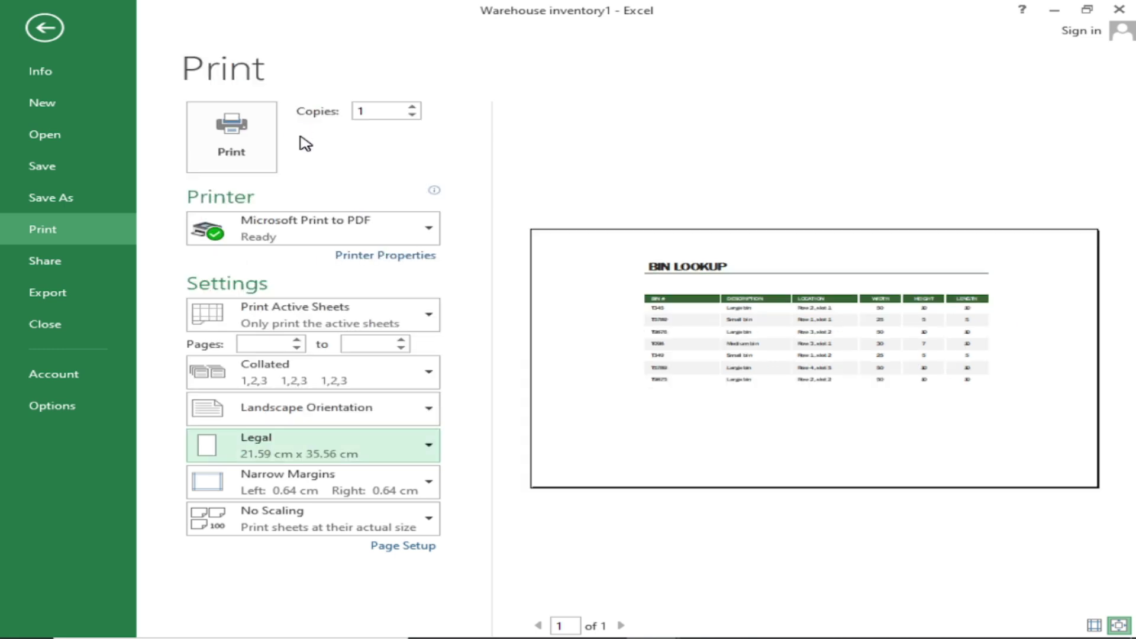
left_click(412, 454)
left_click(353, 252)
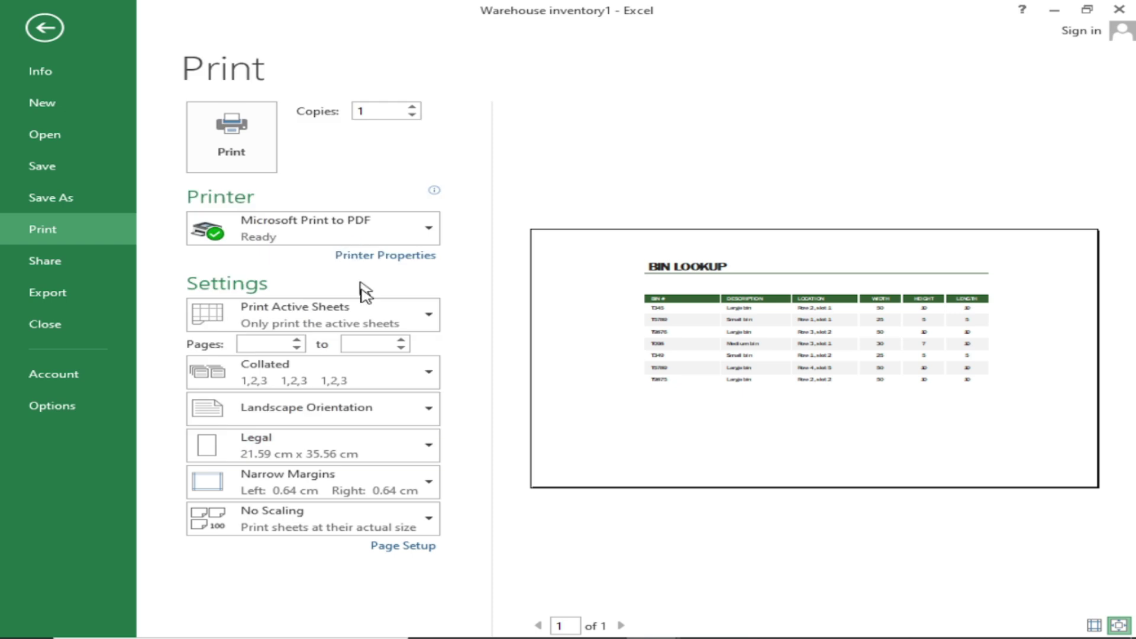
left_click(424, 448)
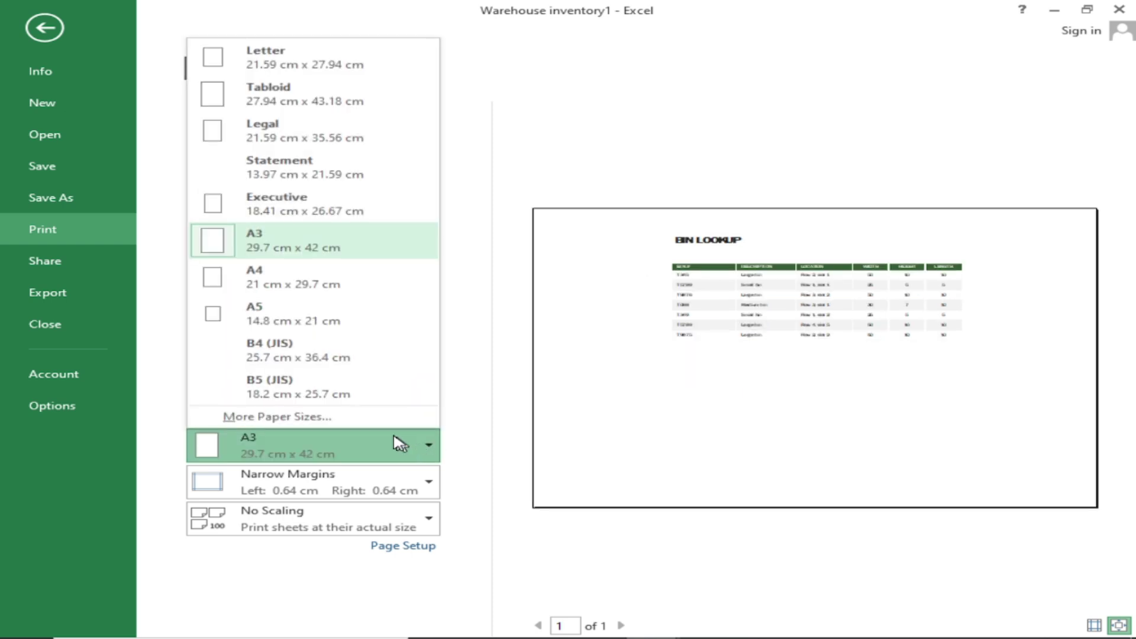
left_click(326, 321)
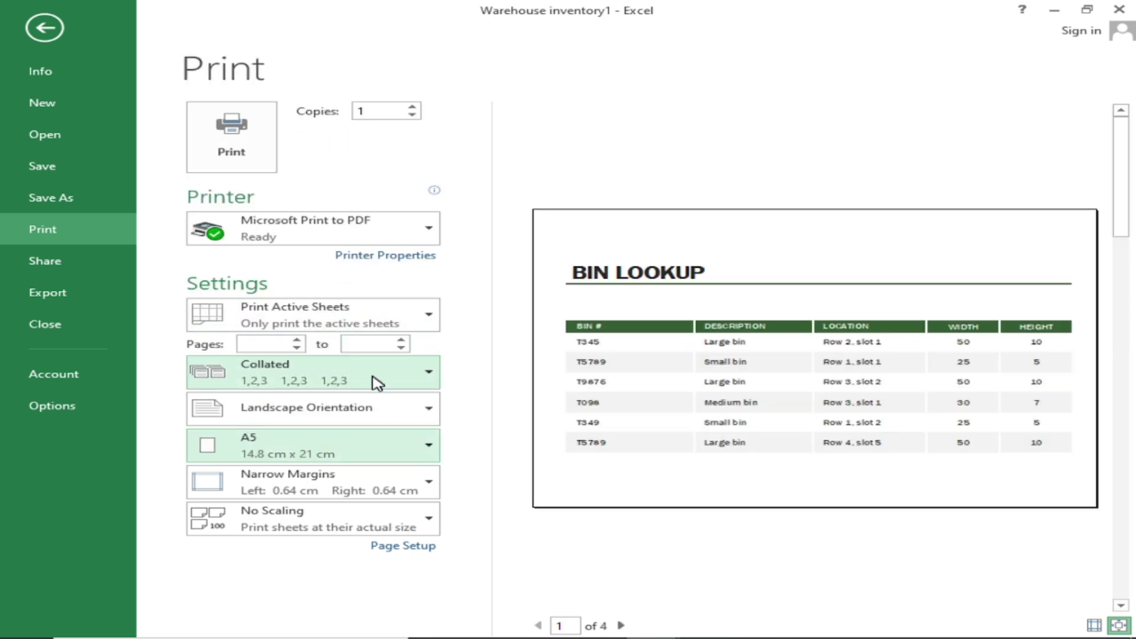
left_click(416, 449)
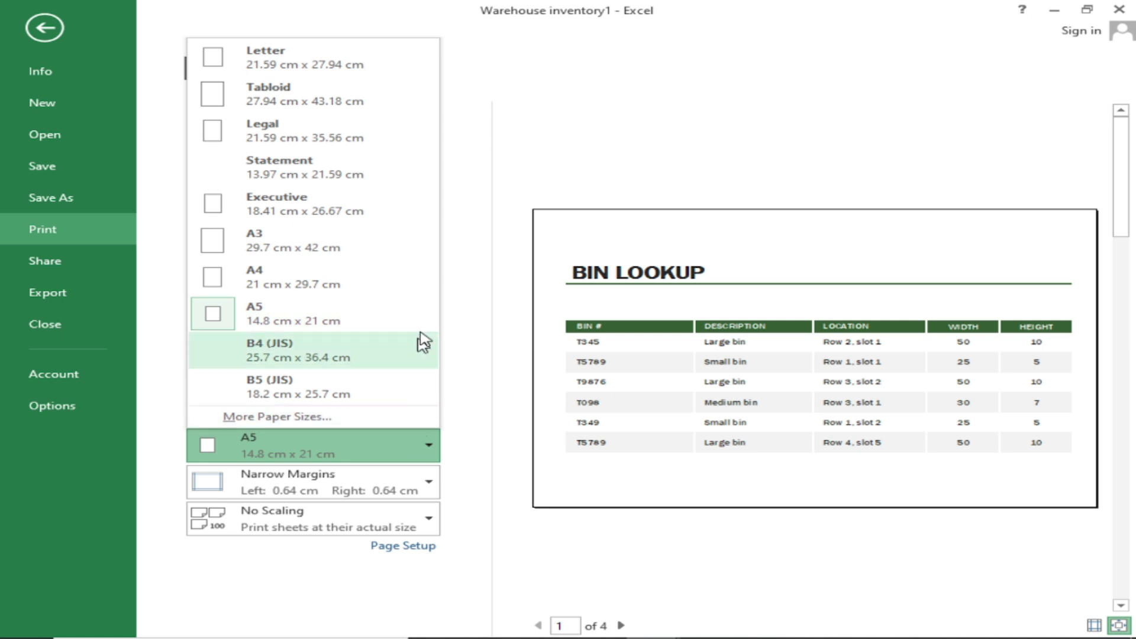
left_click(365, 294)
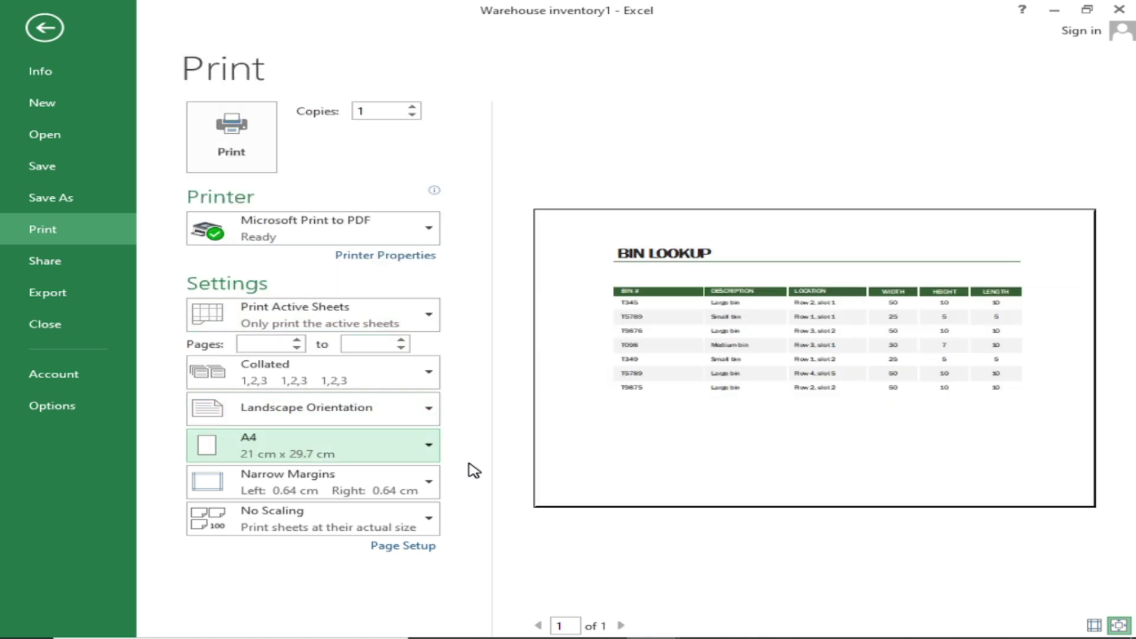
Try the Normal and Wide margin presets, and switch back to Narrow margins.
left_click(420, 495)
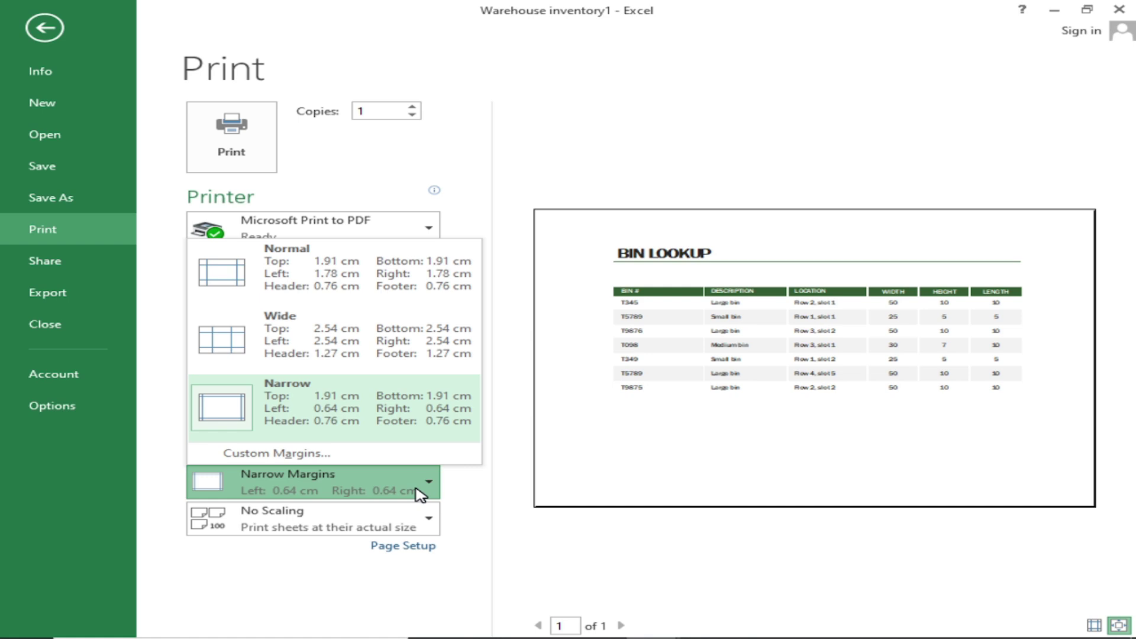
left_click(352, 282)
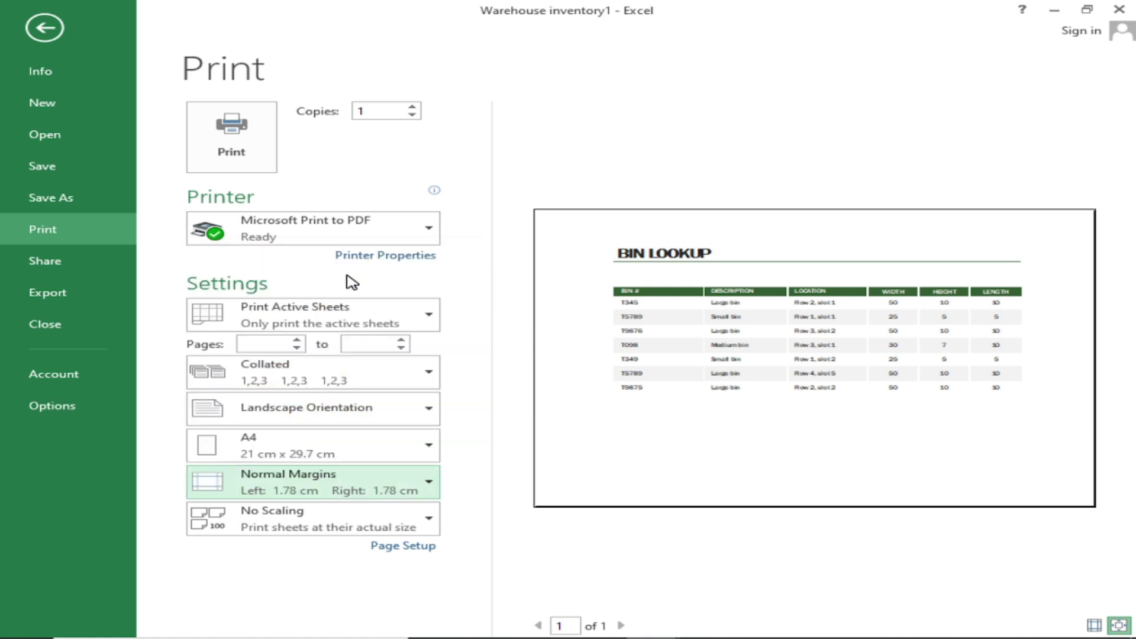
left_click(410, 492)
left_click(320, 352)
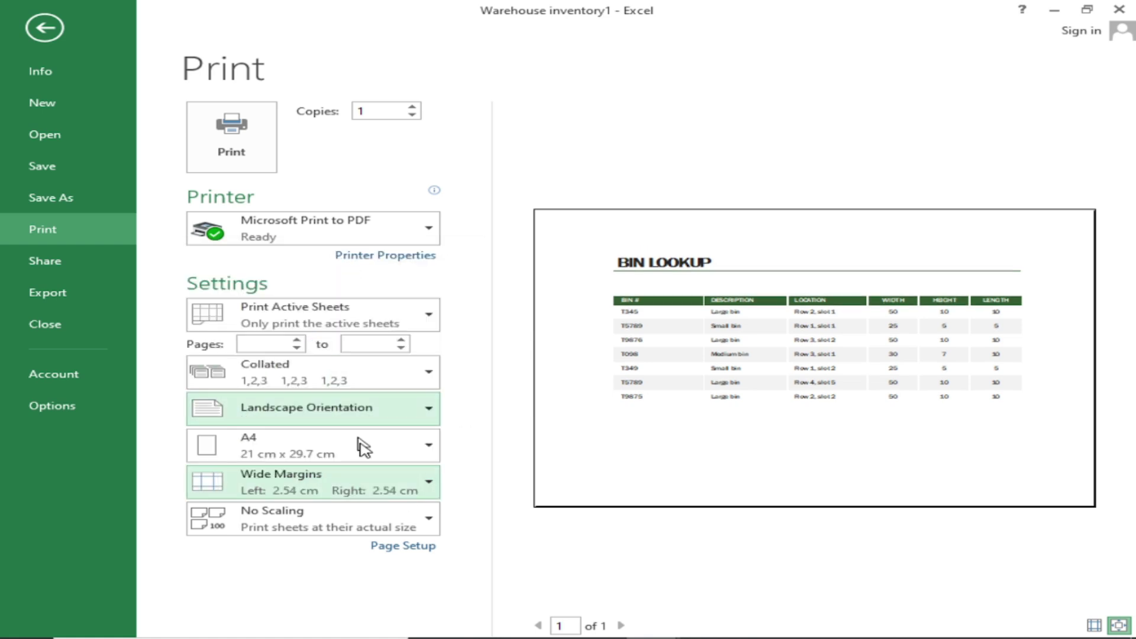
left_click(382, 490)
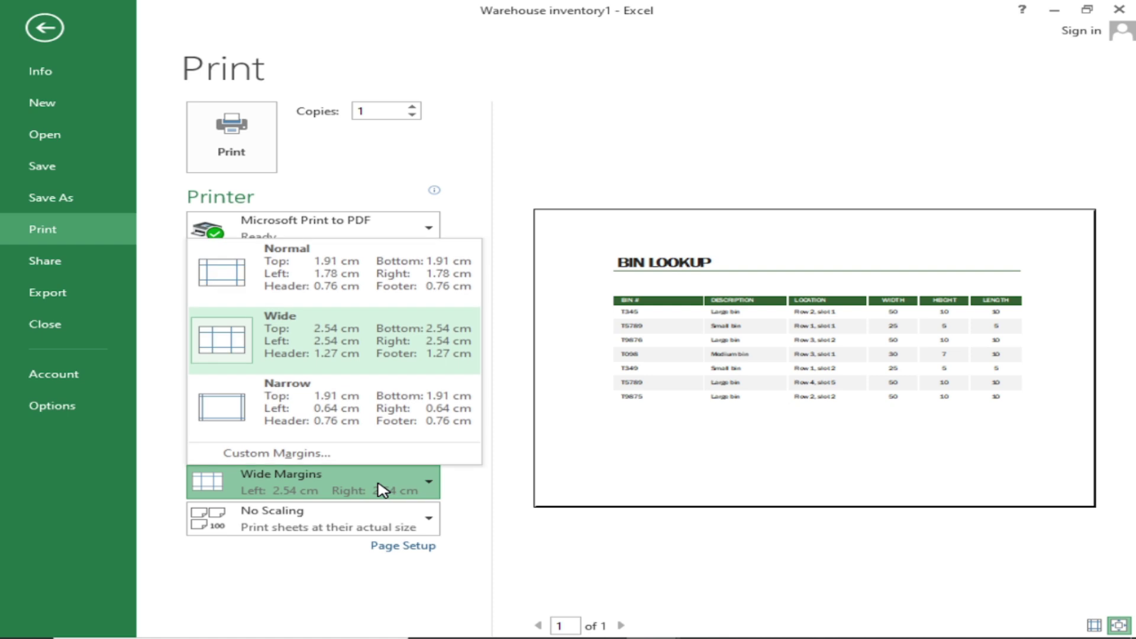
left_click(376, 431)
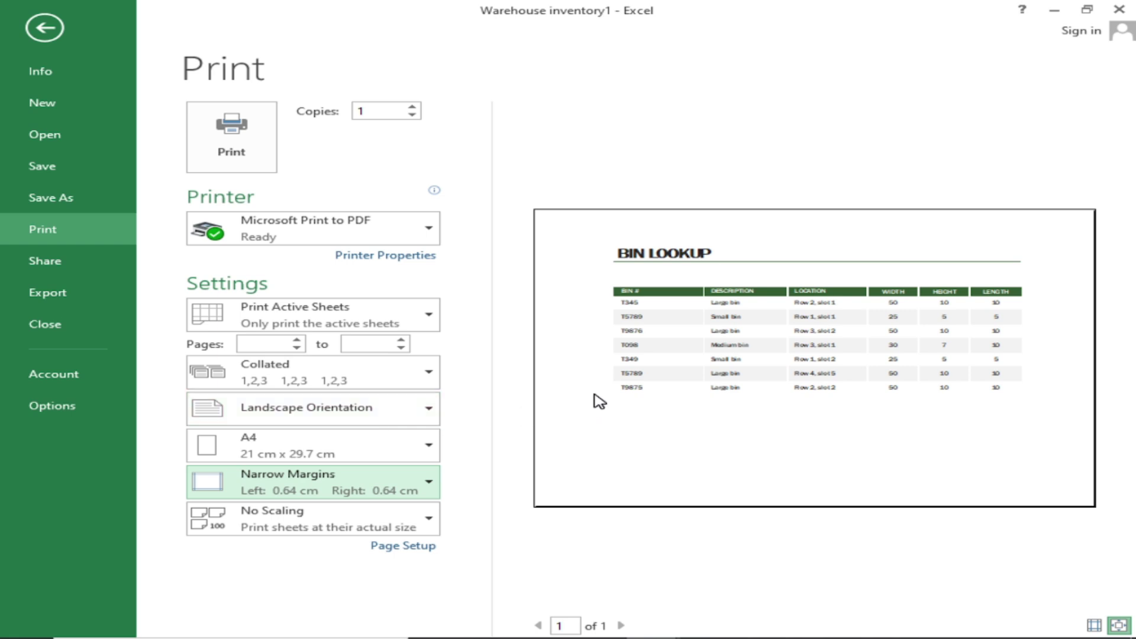
Try the Fit Sheet on One Page and Fit All Columns on One Page scaling, and set Fit All Rows on One Page.
left_click(429, 521)
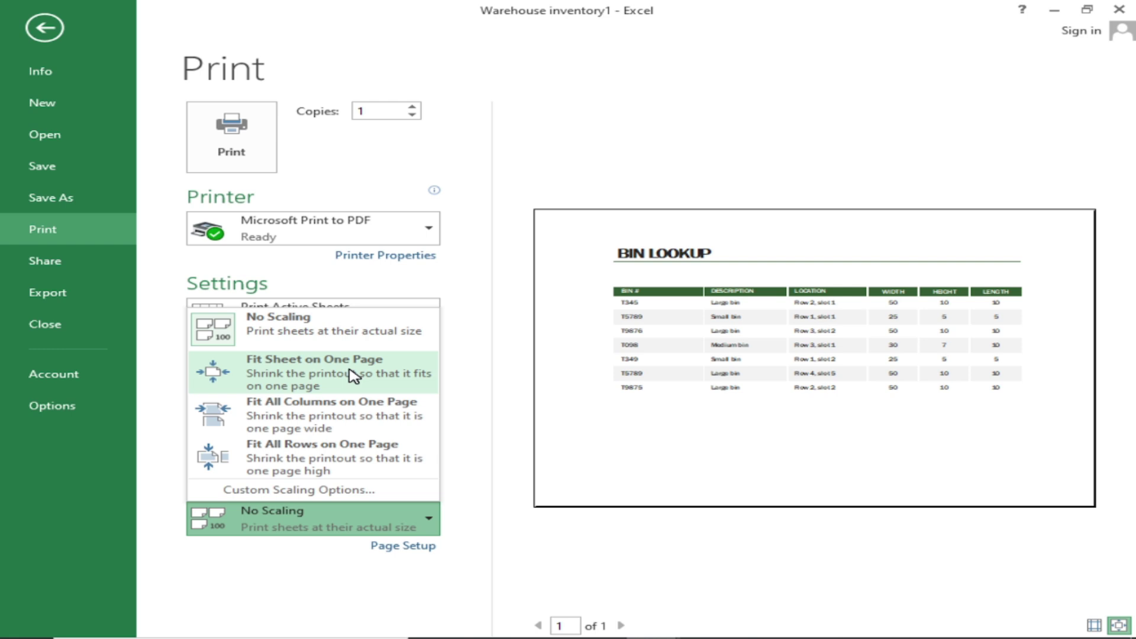
left_click(353, 376)
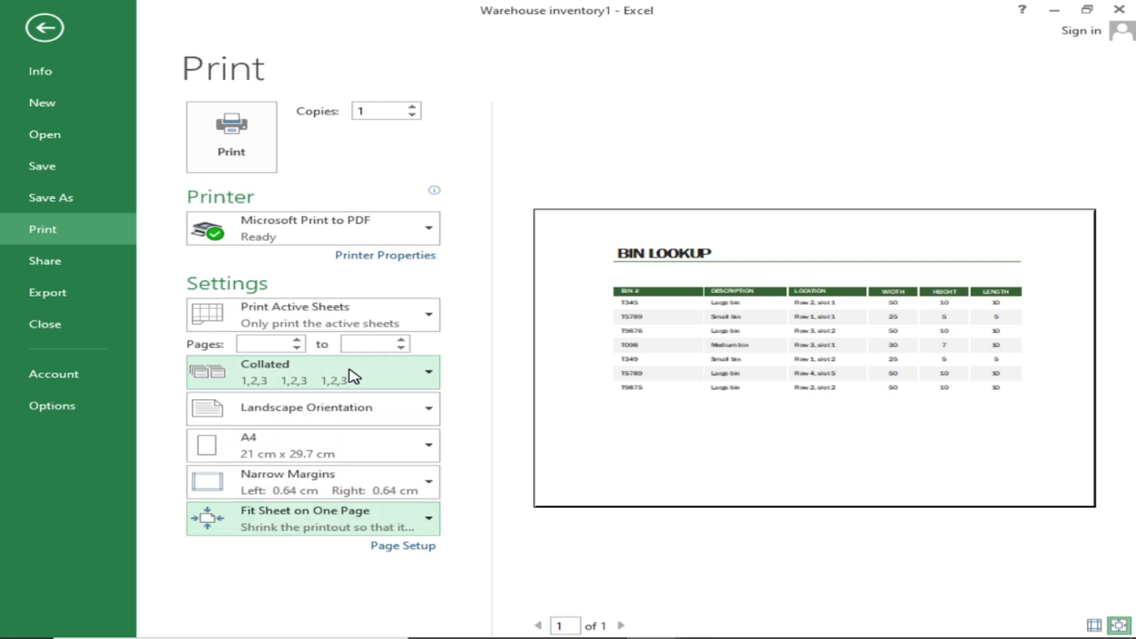
left_click(376, 526)
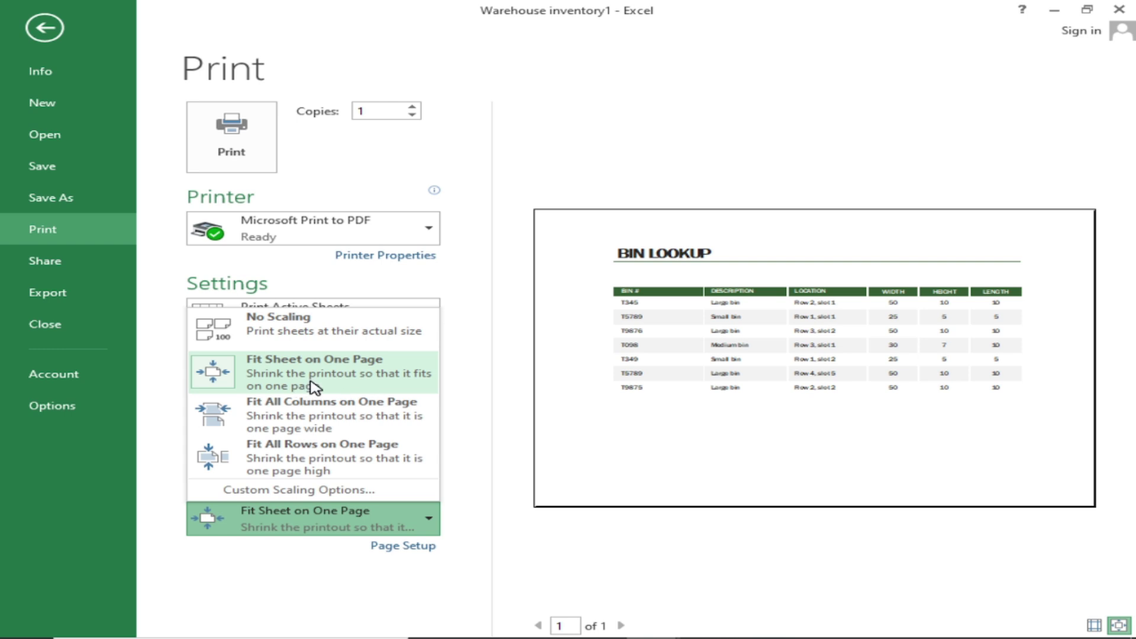
left_click(374, 418)
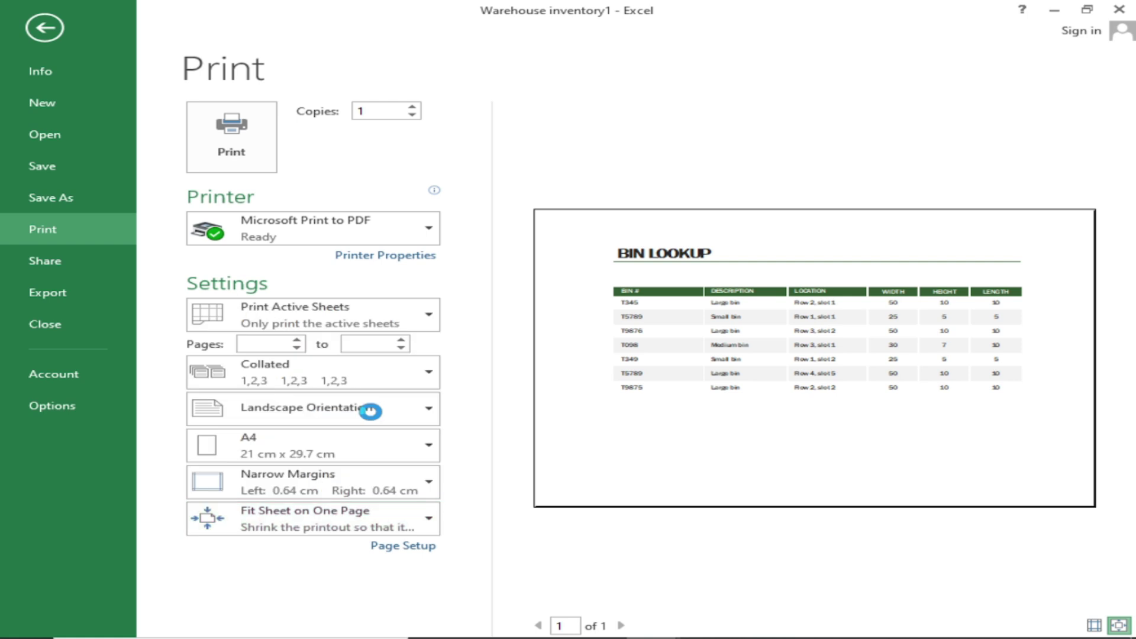
left_click(400, 531)
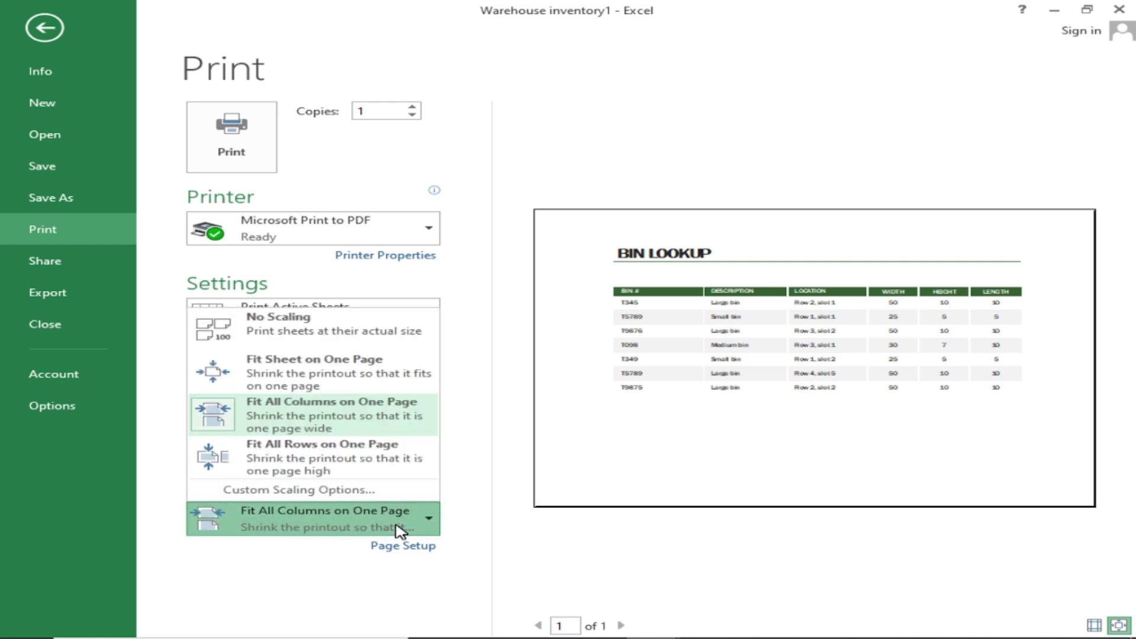
left_click(391, 466)
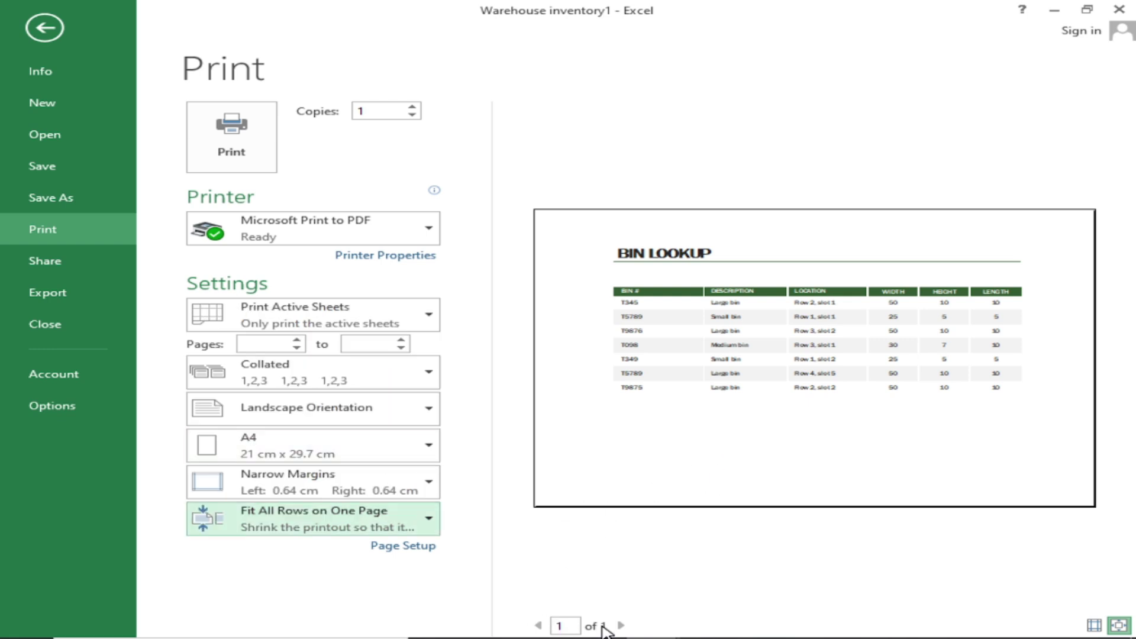
Set the print scope to Print Entire Workbook, try Fit All Rows on One Page scaling, and return to Fit All Columns on One Page.
left_click(379, 317)
left_click(360, 385)
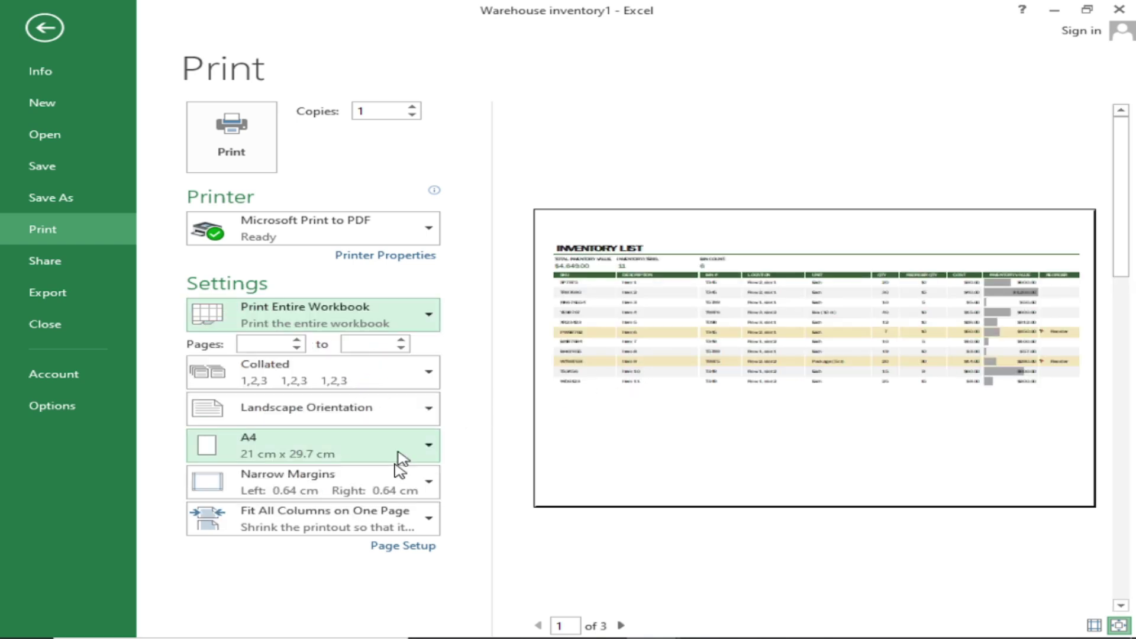
left_click(399, 526)
left_click(343, 452)
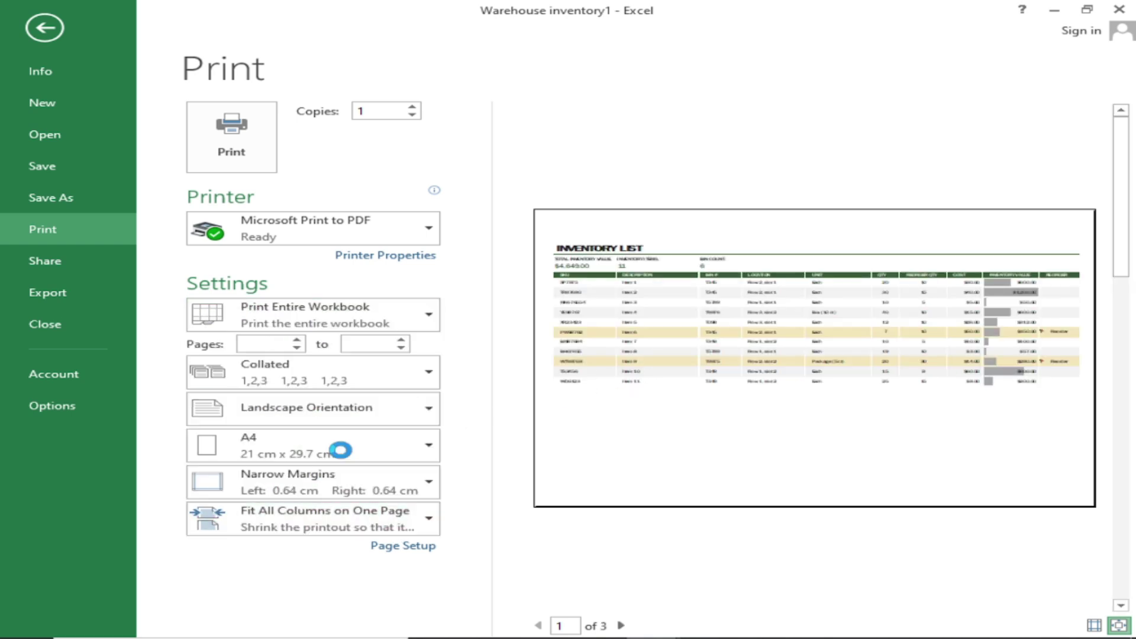
left_click(402, 526)
left_click(346, 427)
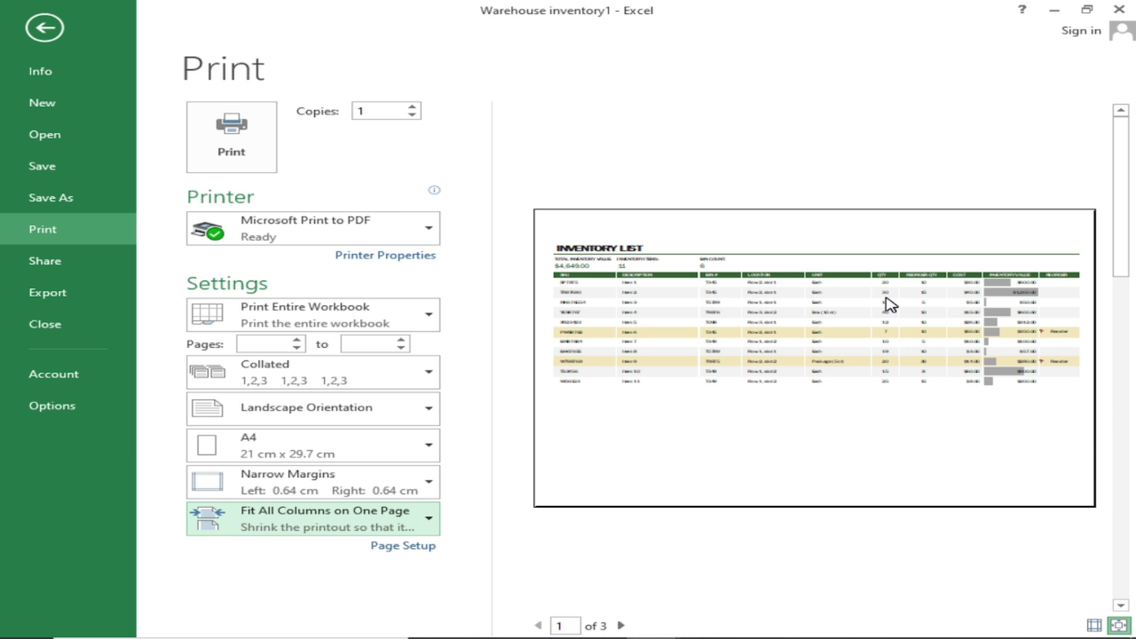
left_click(424, 521)
left_click(500, 483)
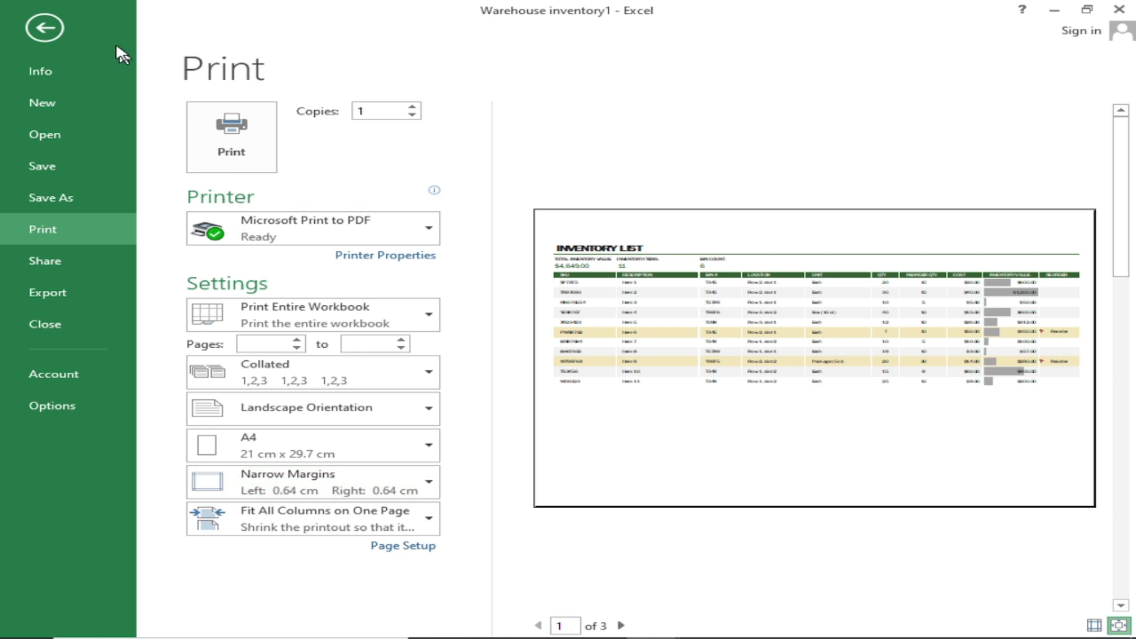
Leave the print settings and open the custom margins settings for the Bin Lookup sheet.
left_click(45, 28)
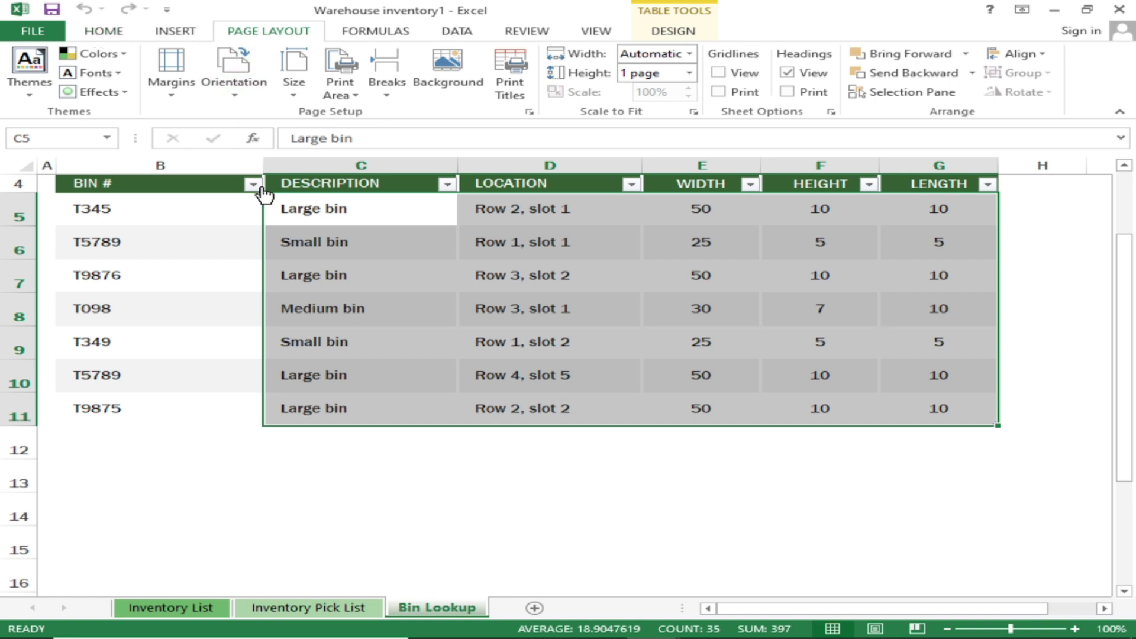
left_click(173, 89)
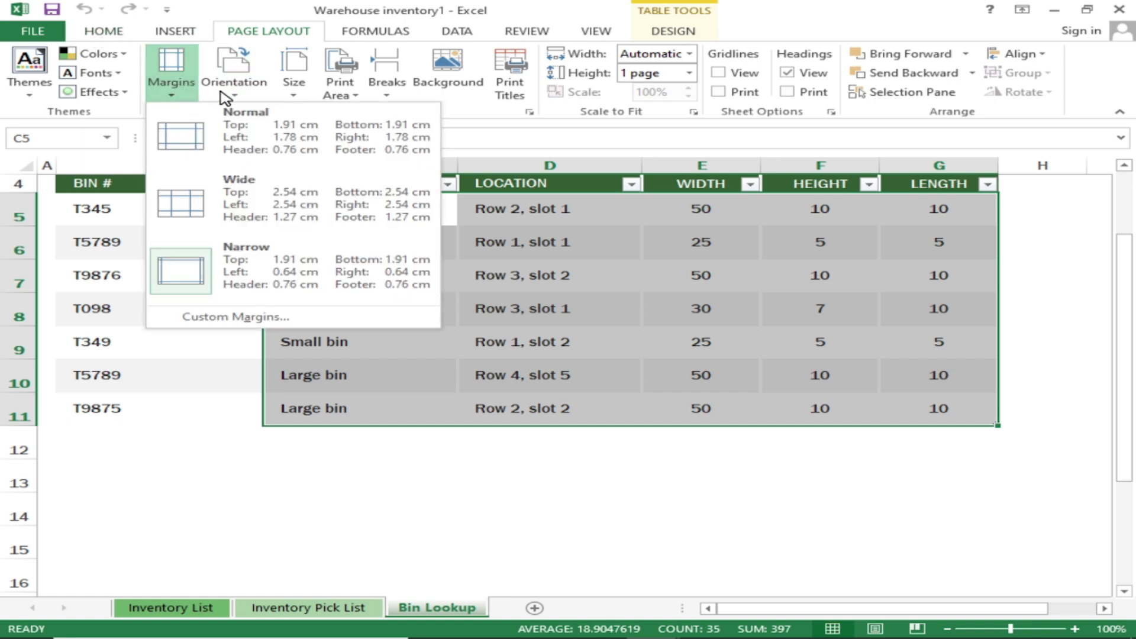
left_click(238, 95)
left_click(153, 95)
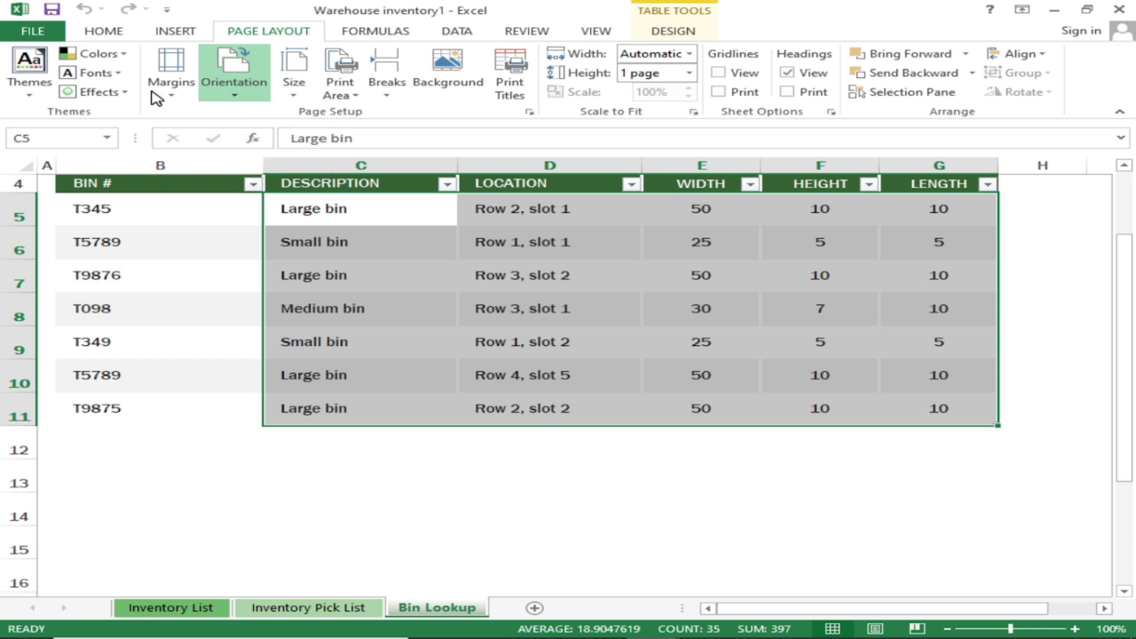
left_click(152, 95)
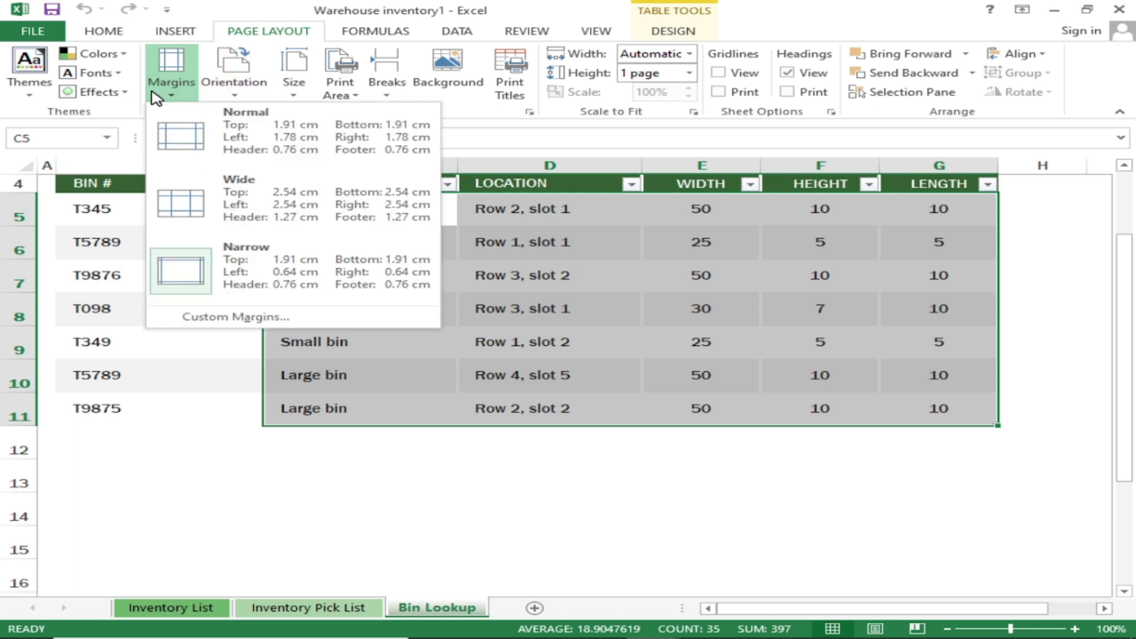
left_click(211, 321)
Examine the top, header, right, footer, bottom and left margin values of the page setup.
left_click_drag(799, 171, 513, 153)
left_click_drag(569, 216, 515, 212)
left_click_drag(678, 216, 652, 216)
left_click_drag(678, 296, 654, 296)
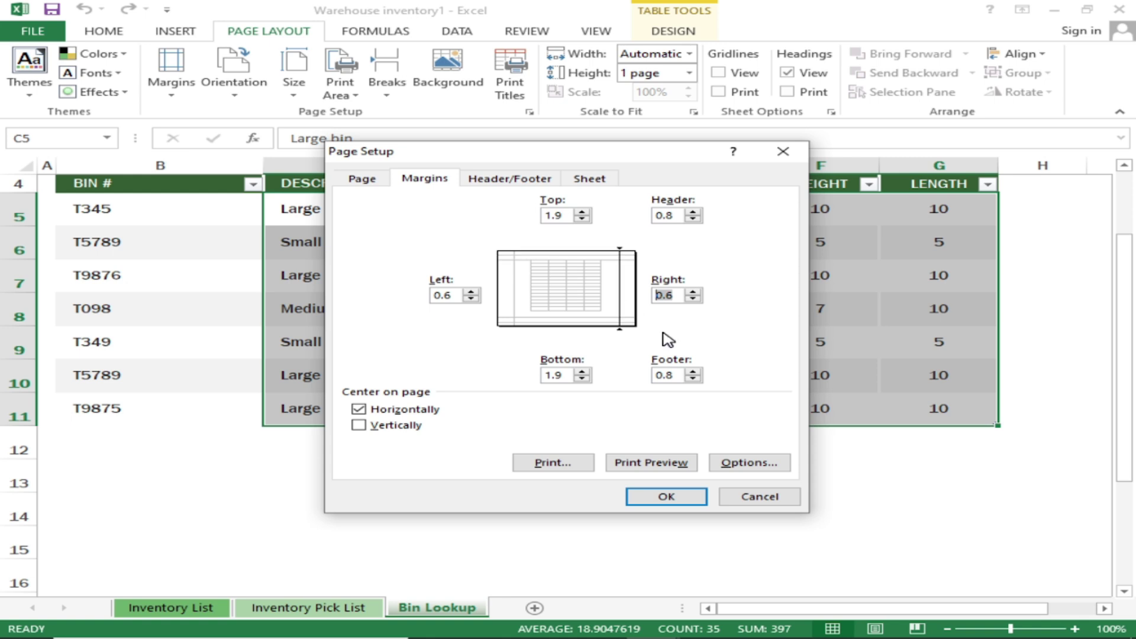
left_click_drag(682, 375, 653, 378)
left_click_drag(569, 375, 517, 376)
left_click_drag(458, 295, 398, 296)
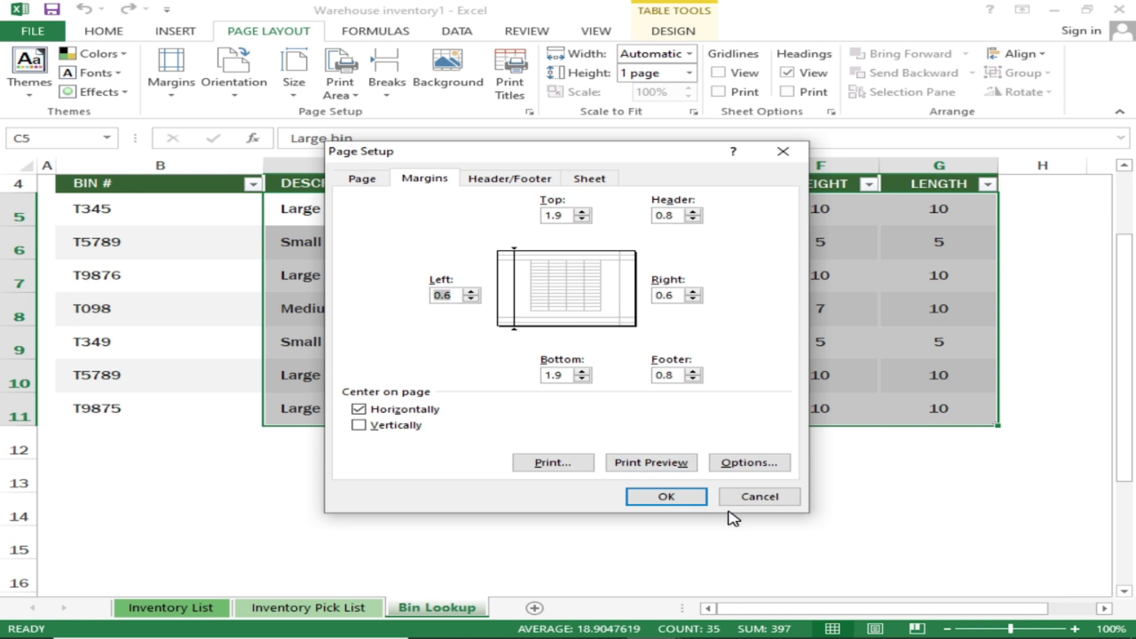
Cancel the page setup and look through the orientation and paper size options without changing them.
left_click(754, 500)
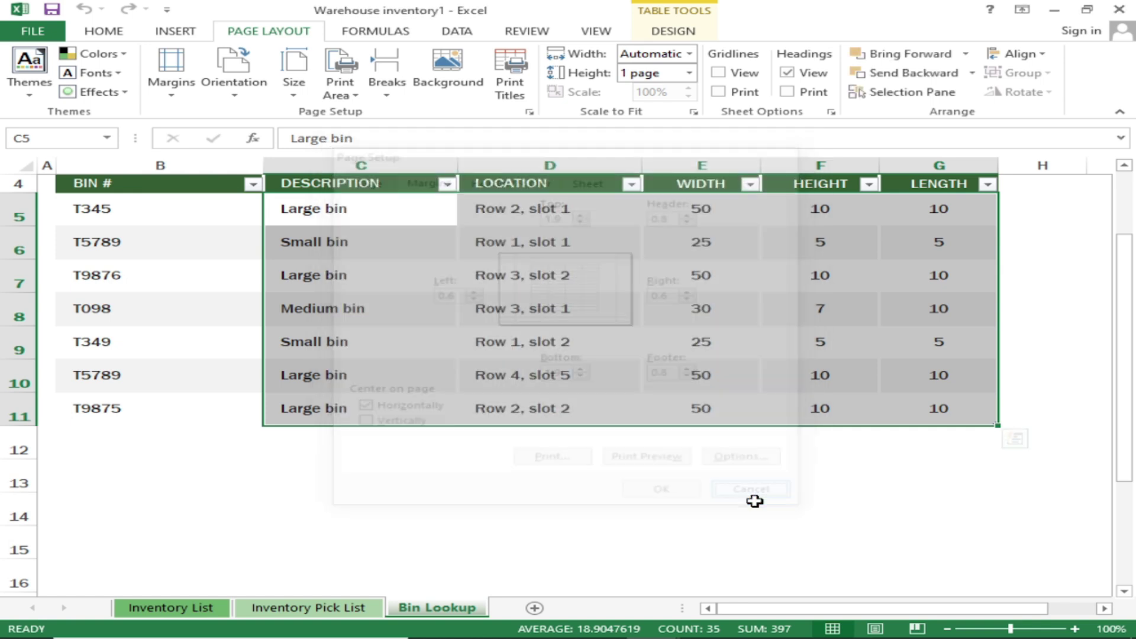
left_click(248, 95)
left_click(299, 94)
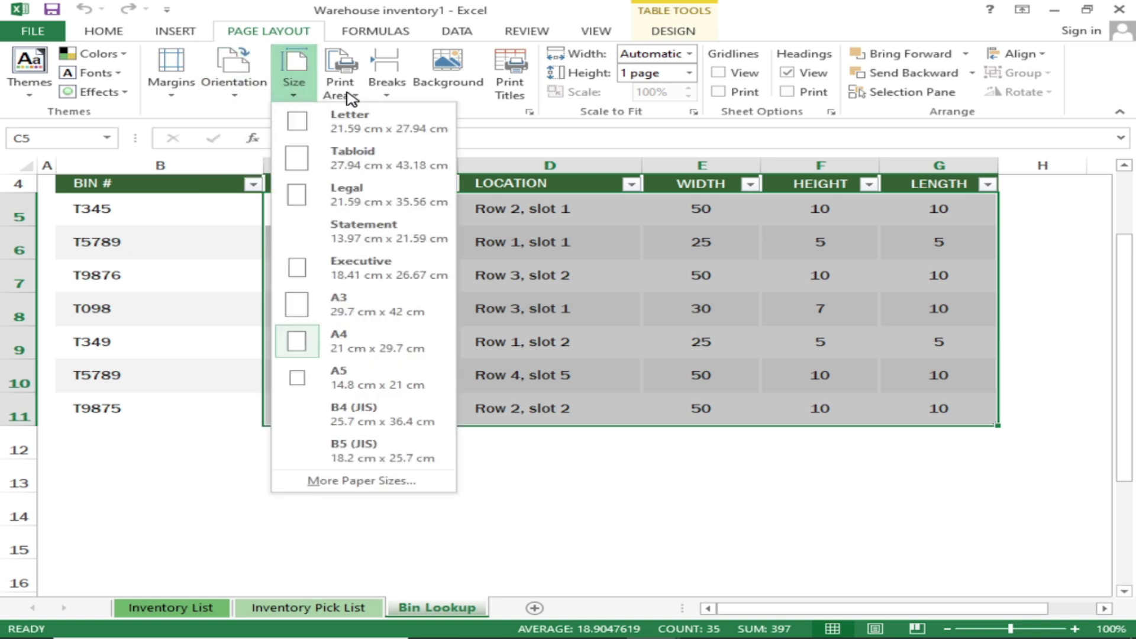
left_click(787, 421)
left_click(811, 464)
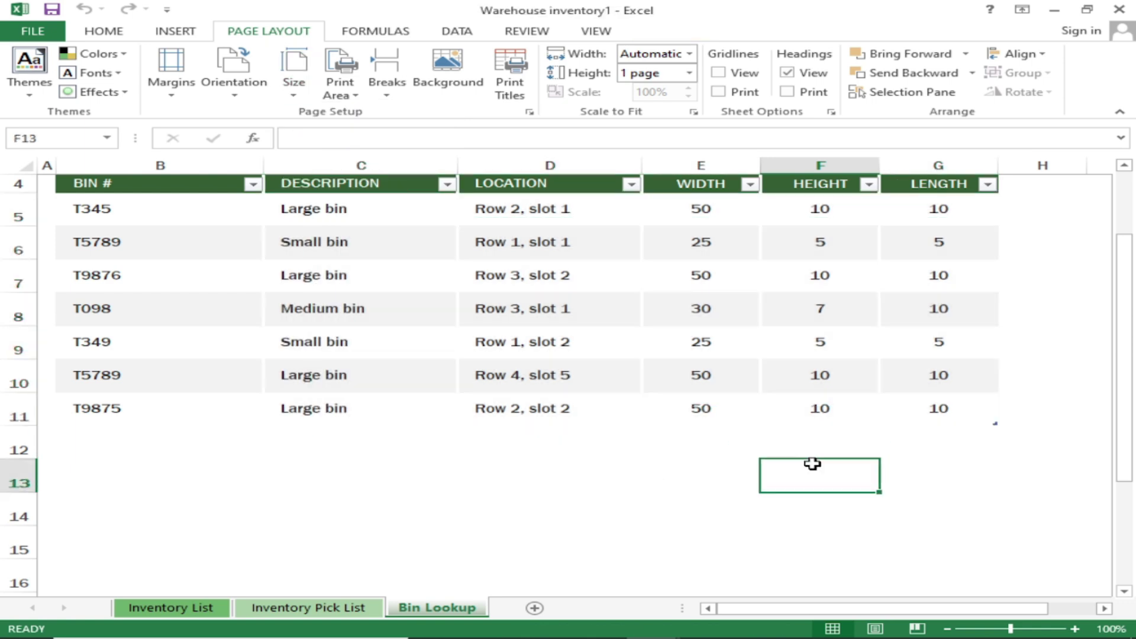
Set the range B1:D3 around the BIN LOOKUP title as the sheet's print area.
scroll(832, 462, "up", 1)
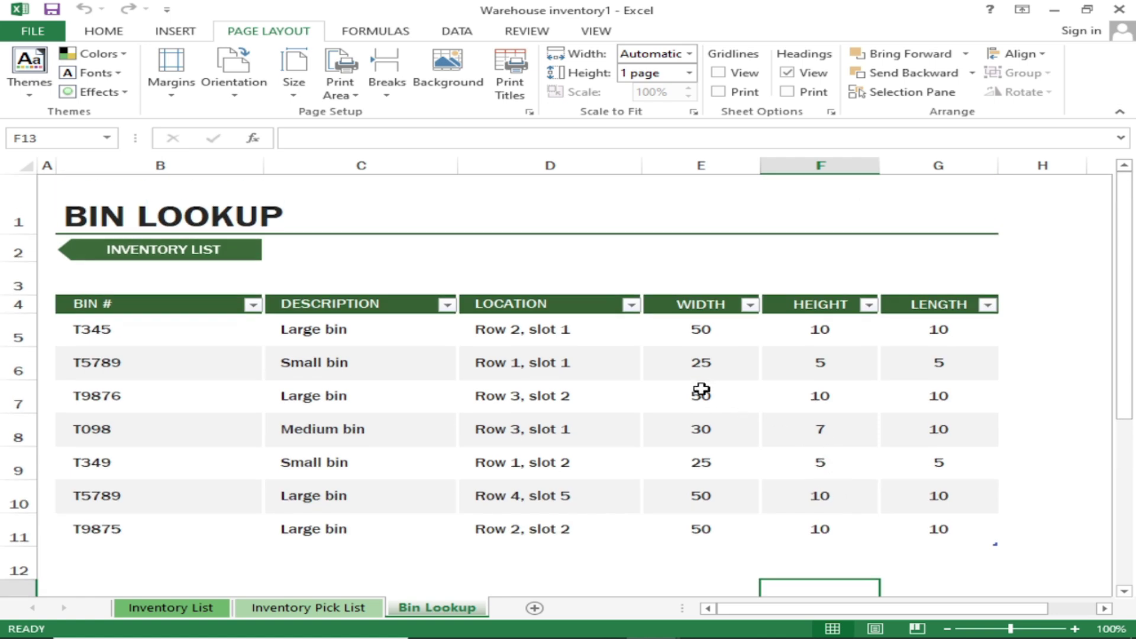
left_click_drag(80, 189, 471, 263)
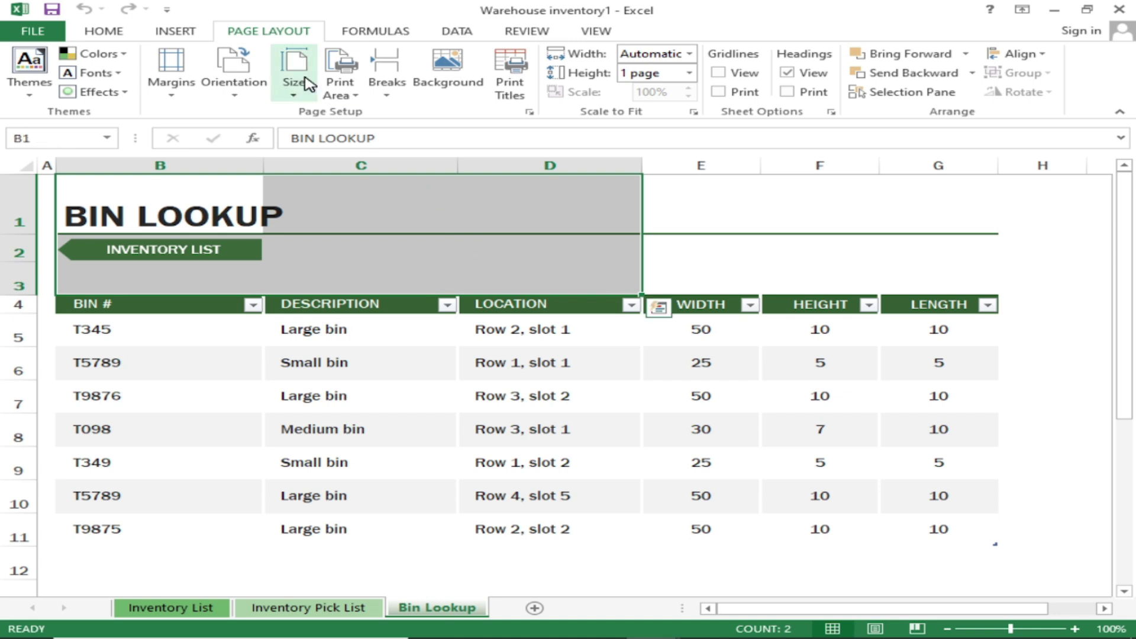
left_click(341, 88)
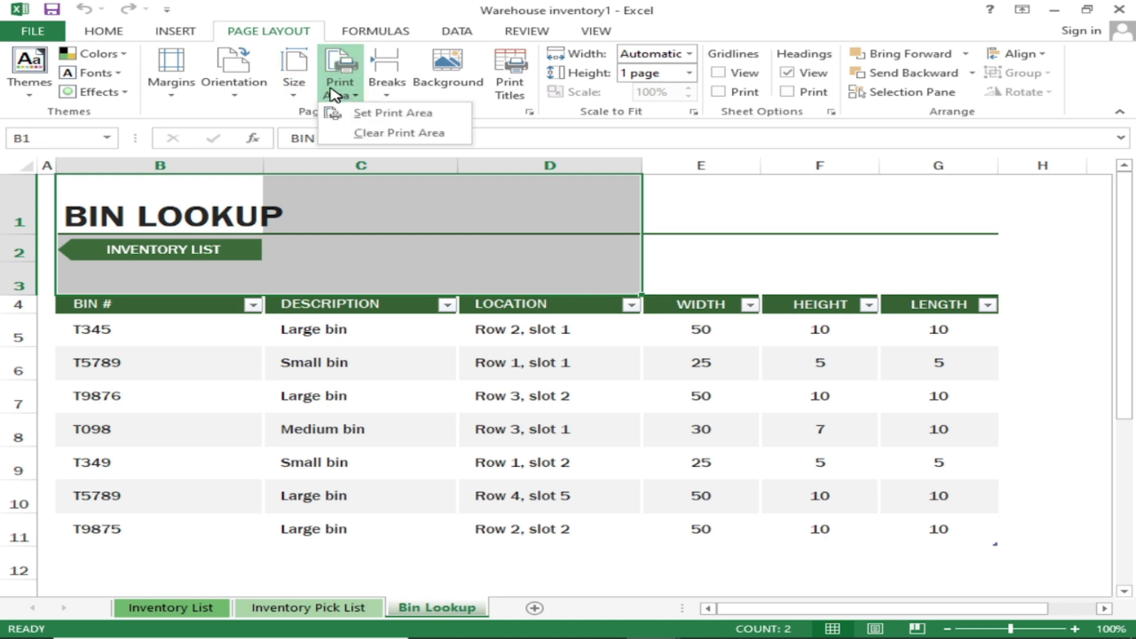
left_click(379, 115)
left_click(868, 405)
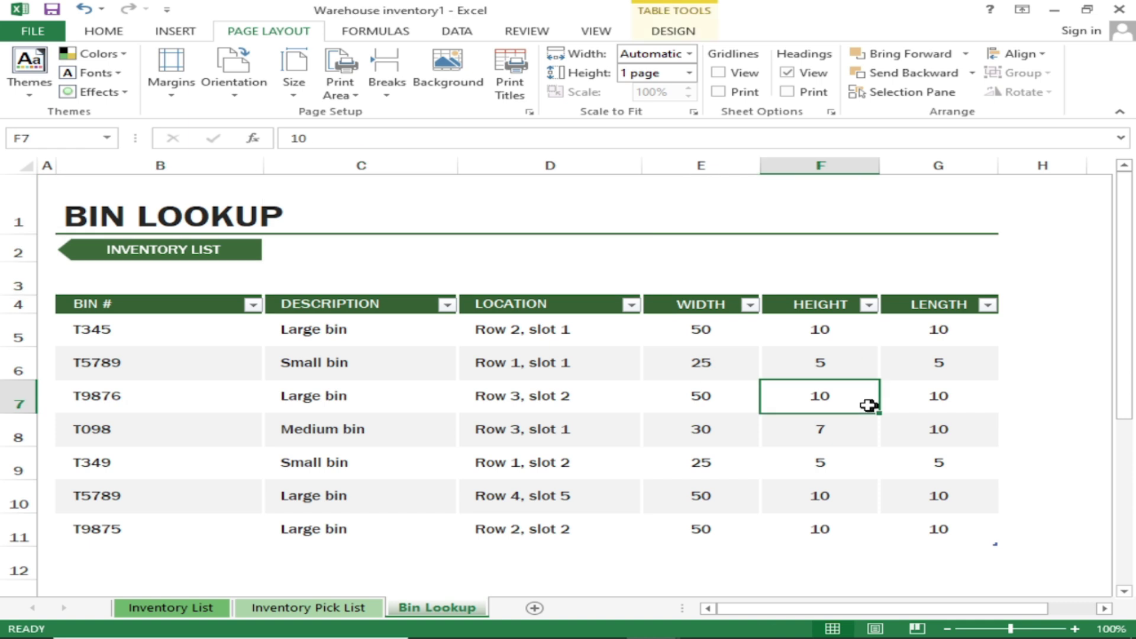
left_click(145, 198)
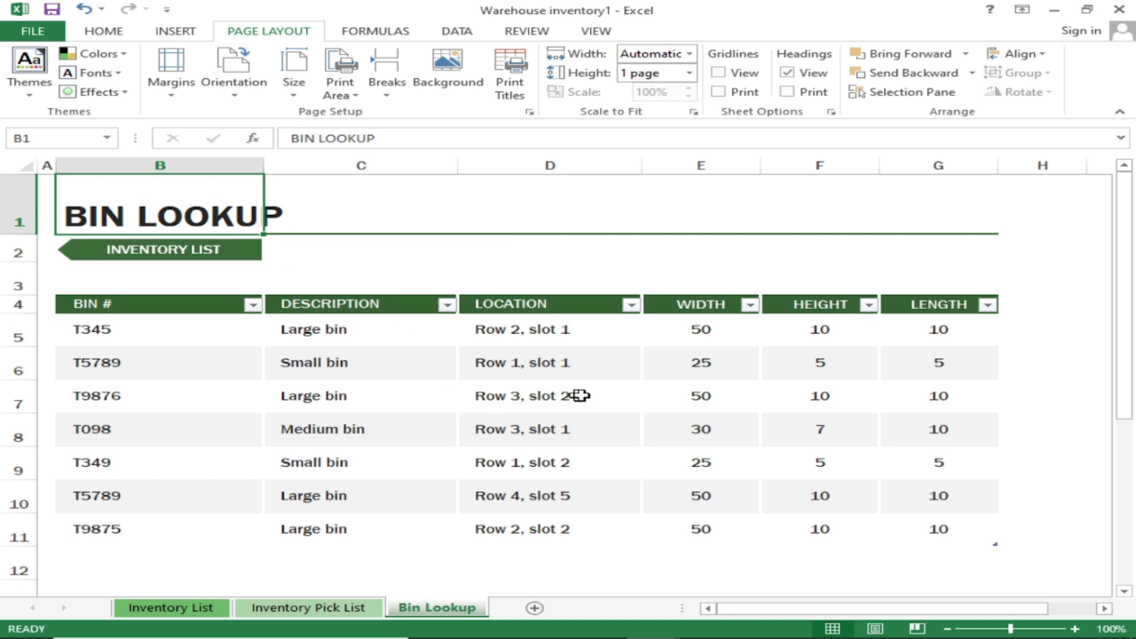
left_click(1032, 265)
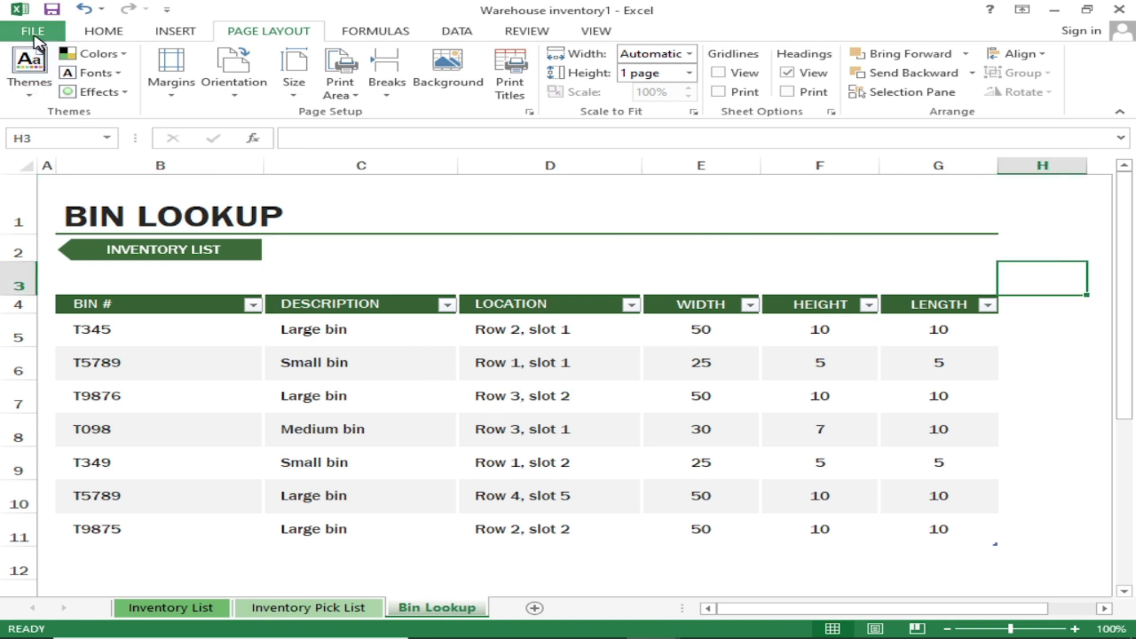
Set the print scaling to No Scaling and the print scope to Print Active Sheets, then return to the sheet.
key("ctrl+p")
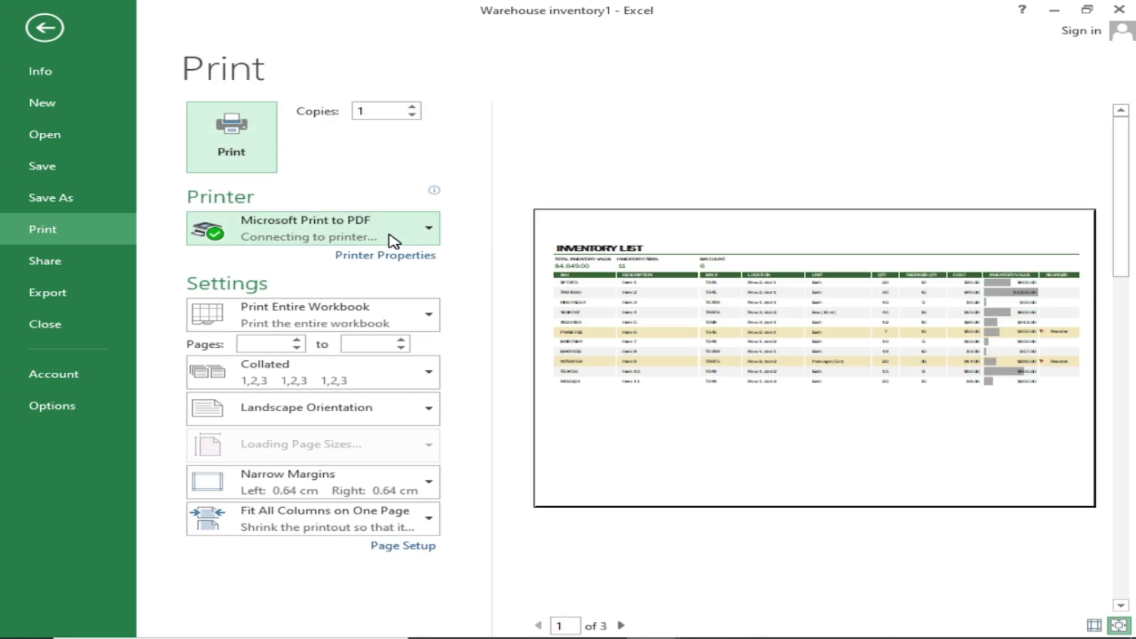
left_click(414, 530)
left_click(299, 327)
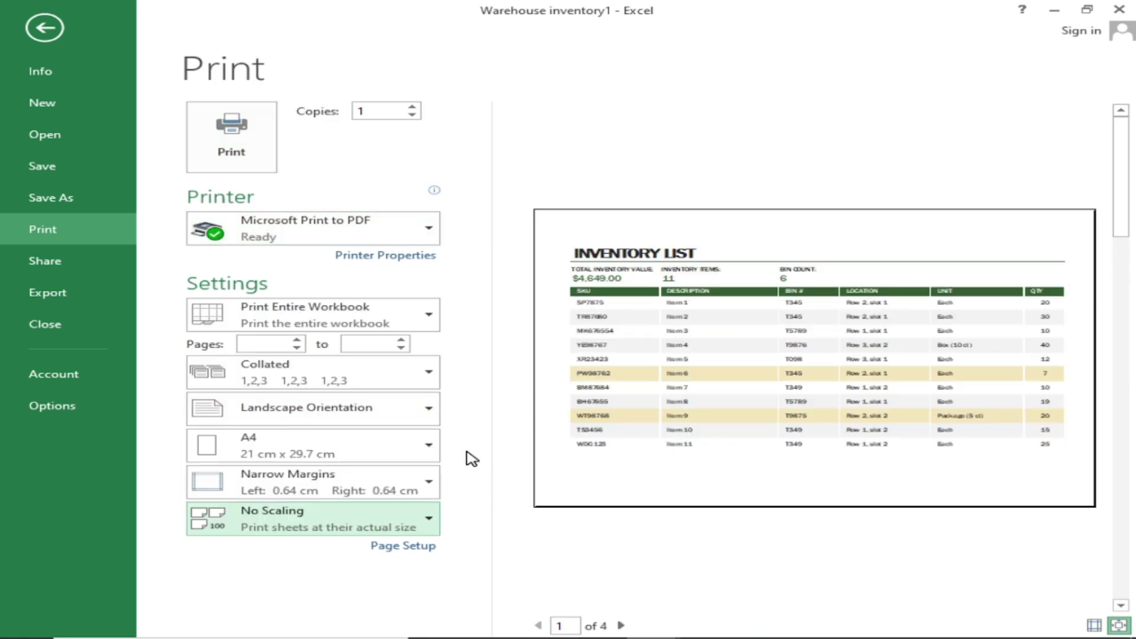
left_click(385, 310)
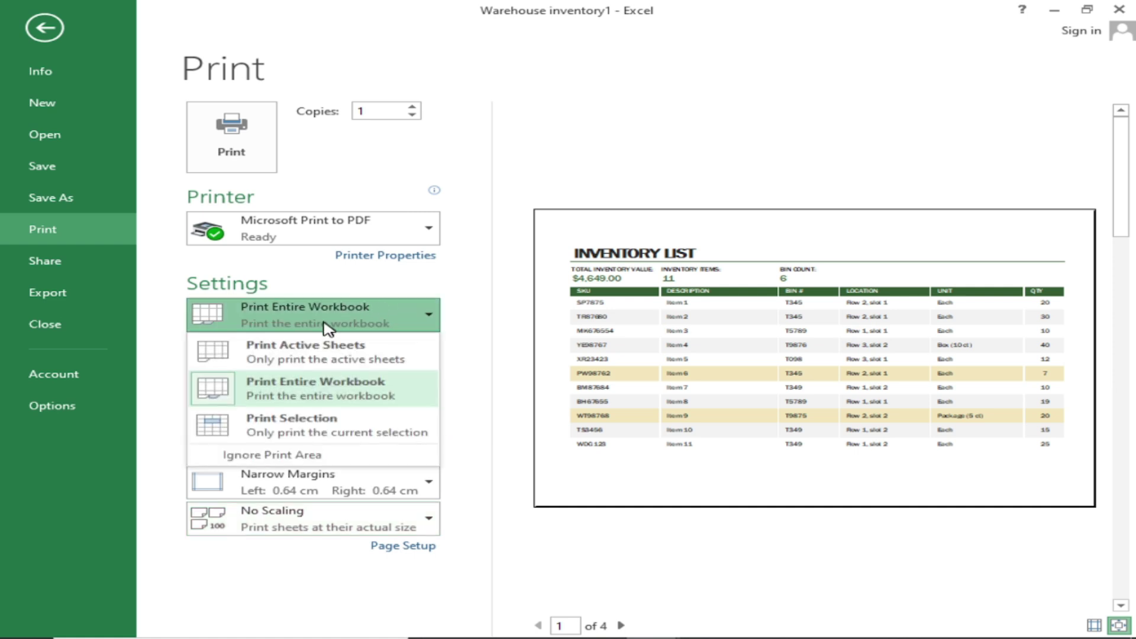
left_click(300, 352)
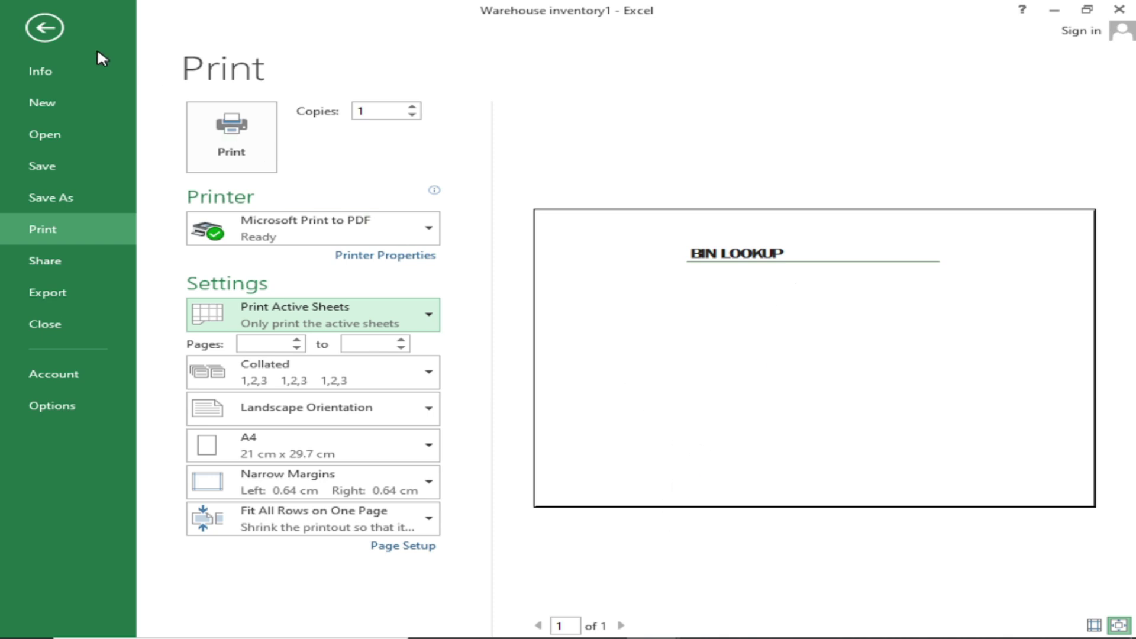
left_click(42, 27)
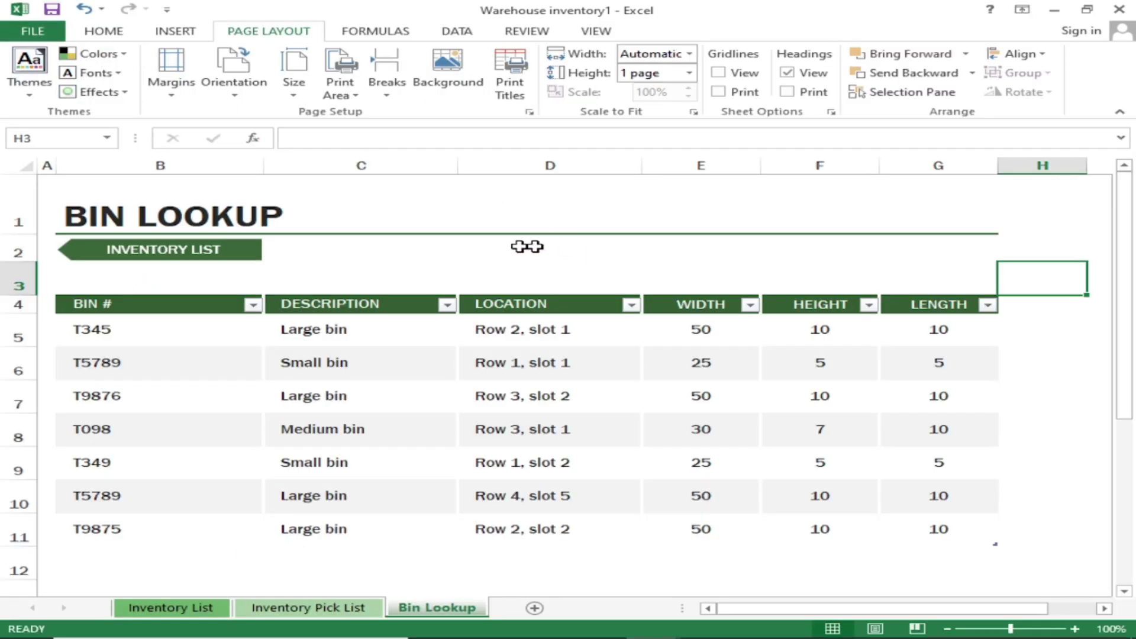
Clear the Bin Lookup sheet's print area and check the print preview.
left_click(223, 210)
left_click(346, 258)
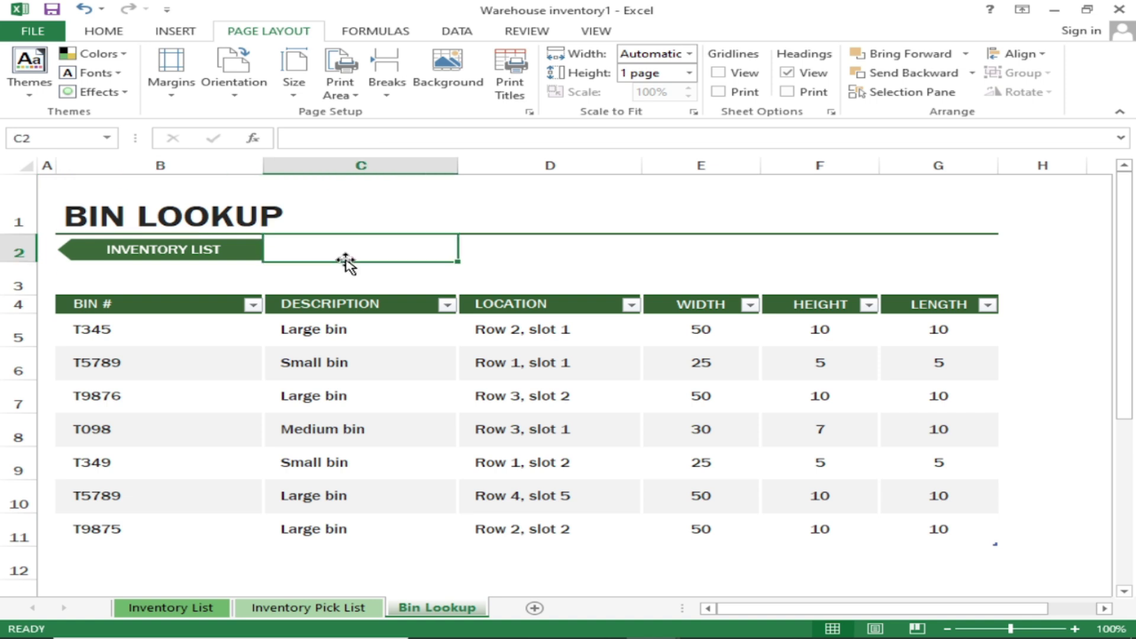
left_click(334, 105)
left_click(379, 131)
left_click(33, 30)
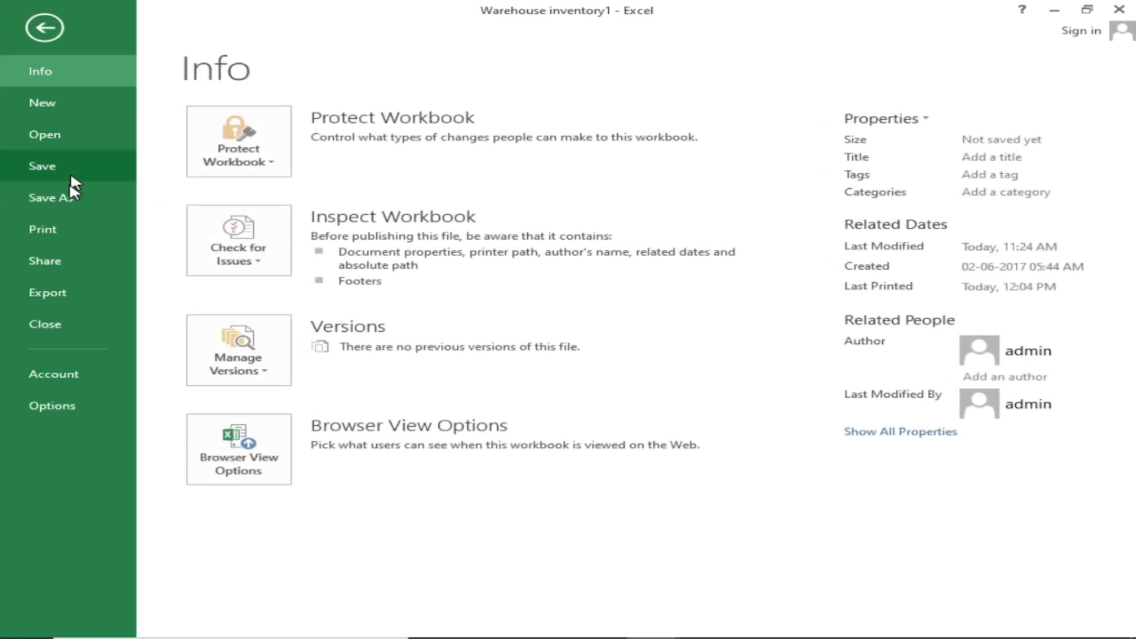
left_click(63, 229)
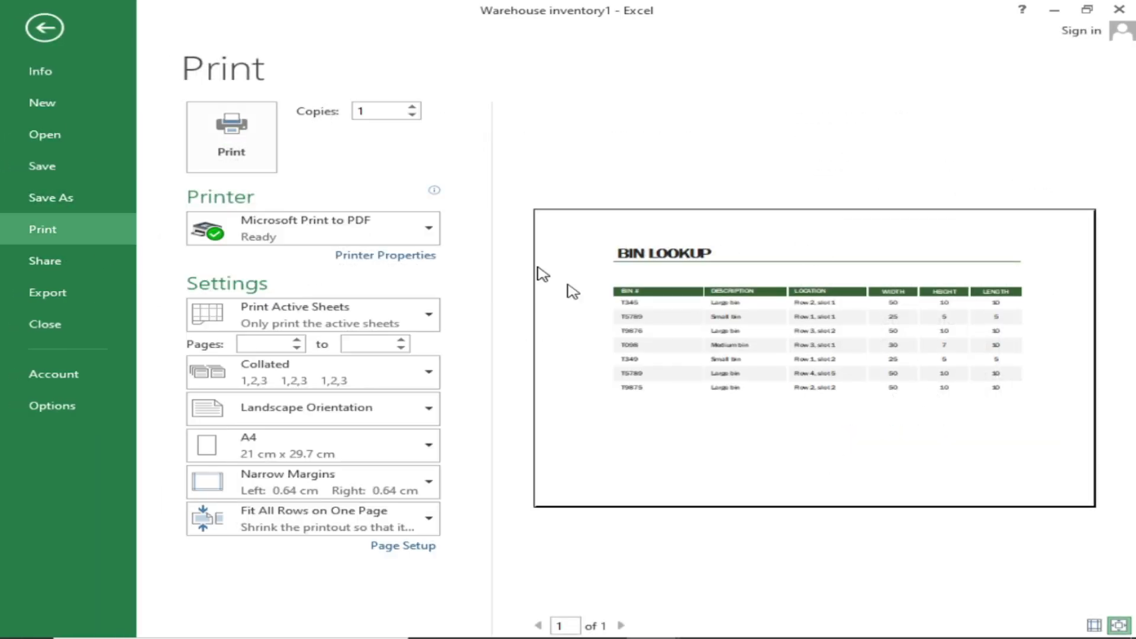
left_click(58, 38)
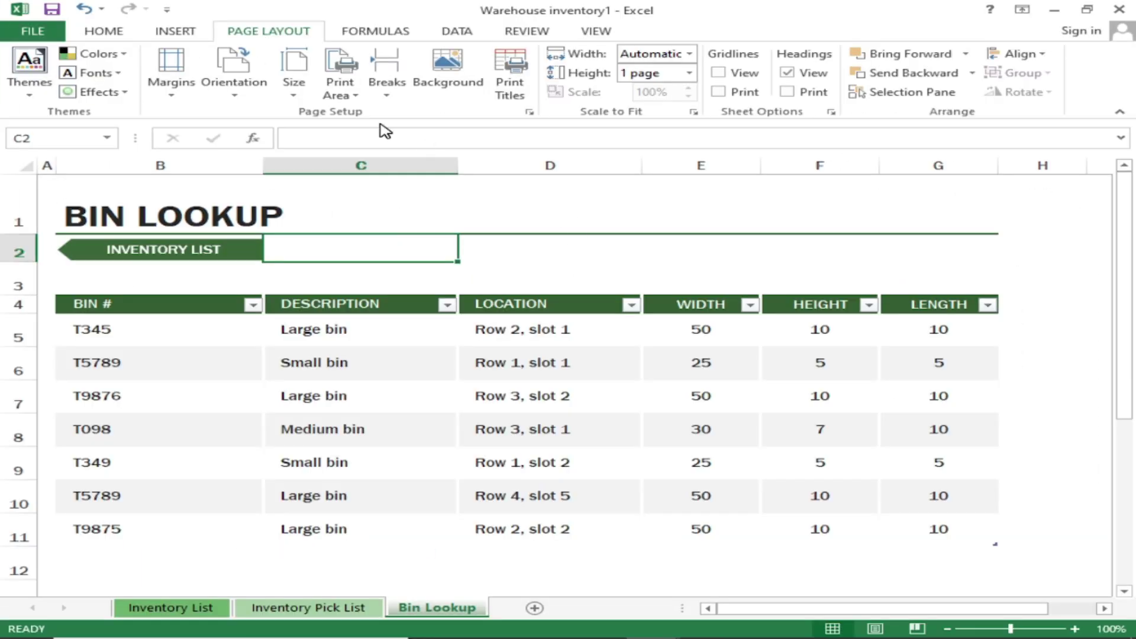
Insert a page break at the table's header row, with B4:G4 selected.
left_click(850, 460)
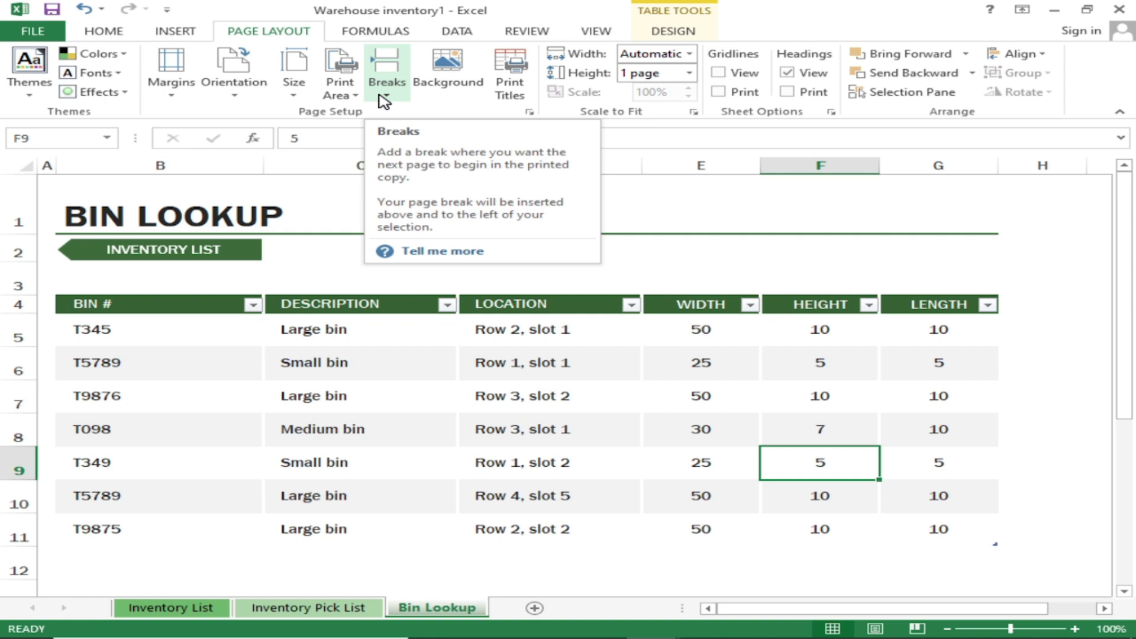
left_click(22, 305)
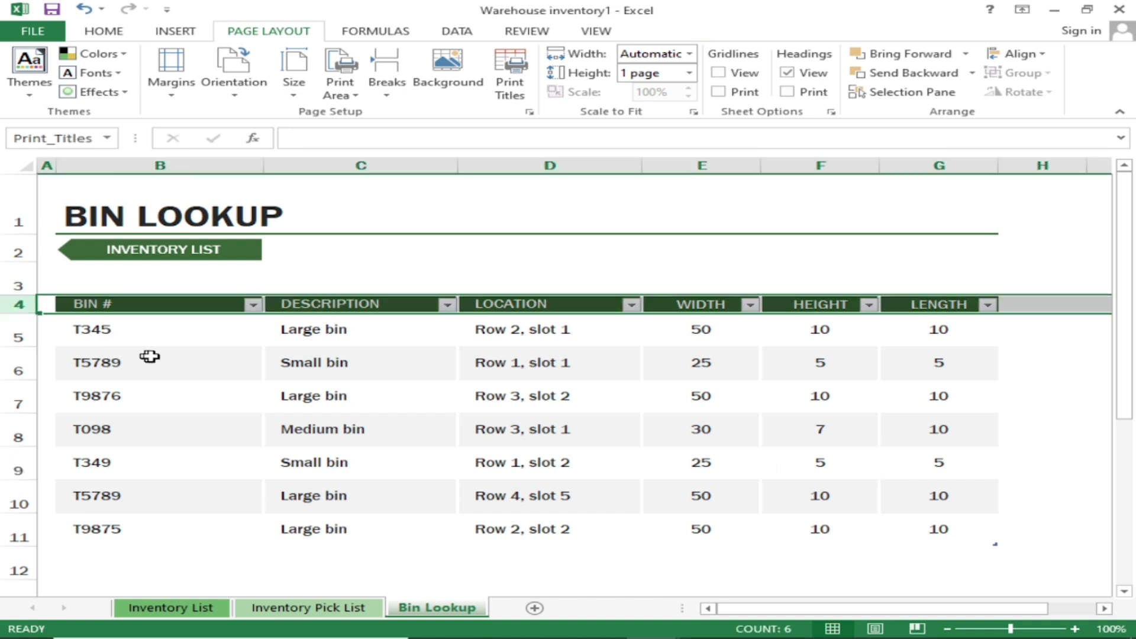
left_click(213, 377)
left_click(22, 305)
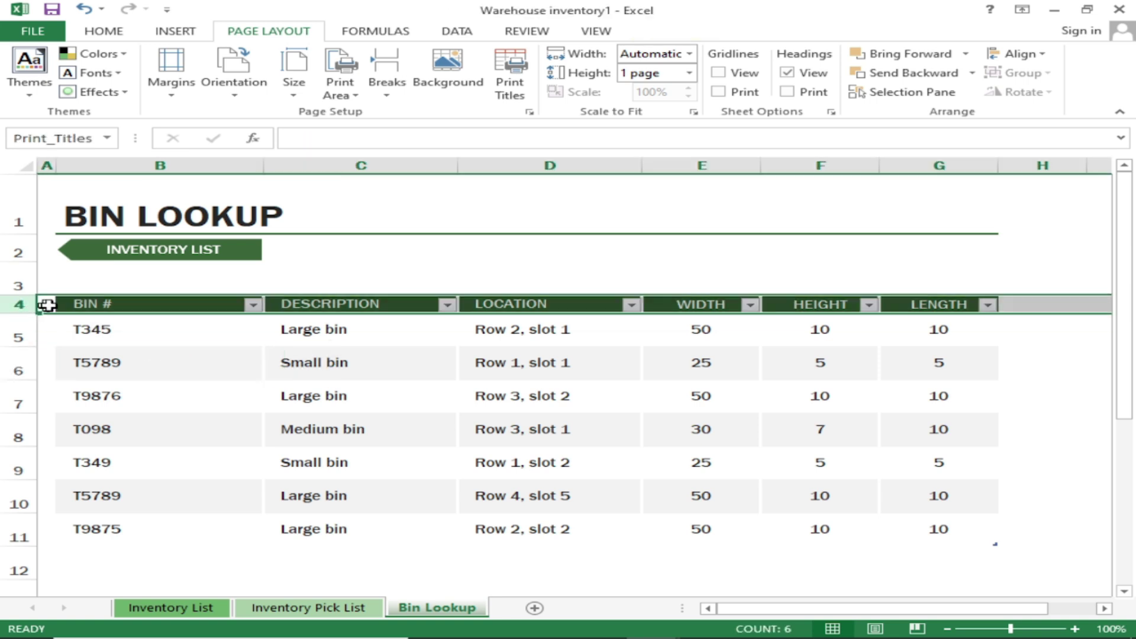
left_click(101, 306)
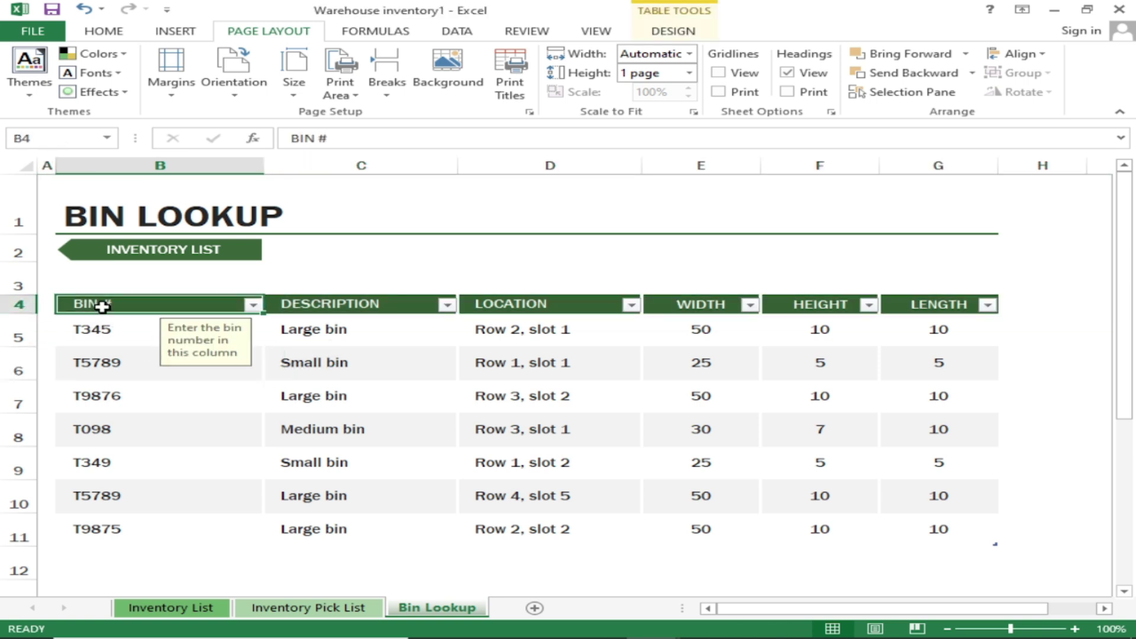
left_click(23, 305)
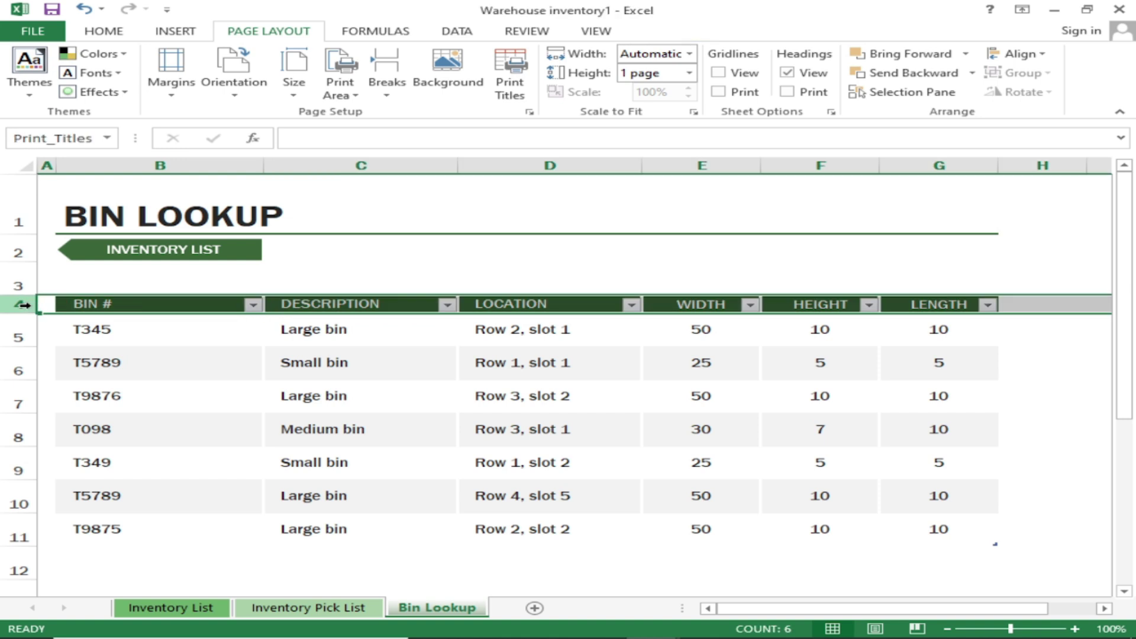
left_click(67, 303)
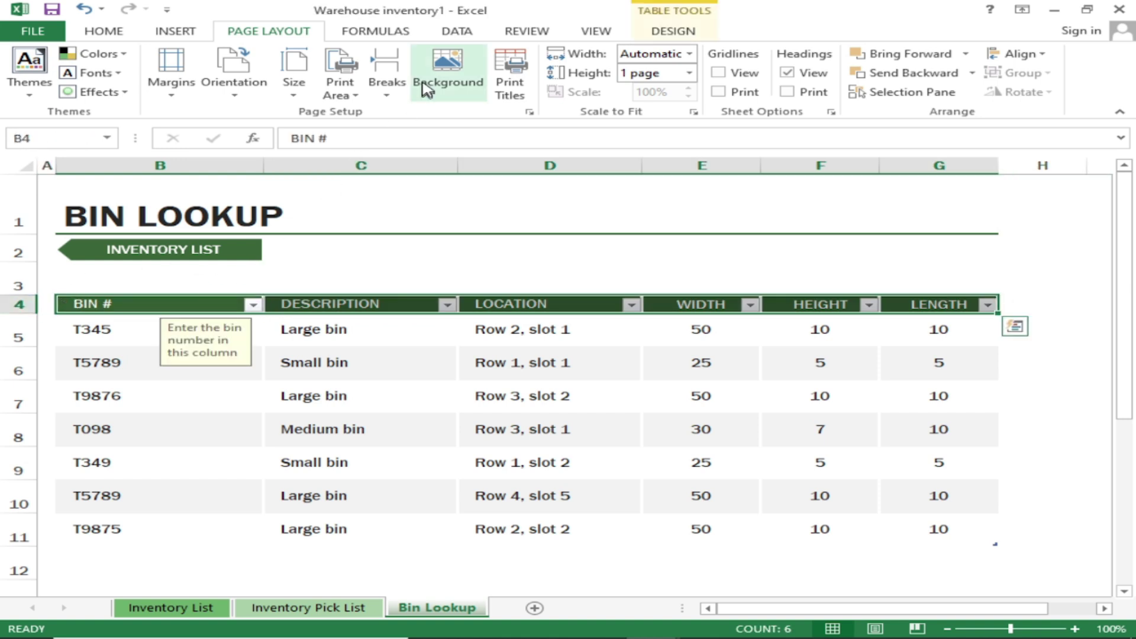
left_click(386, 83)
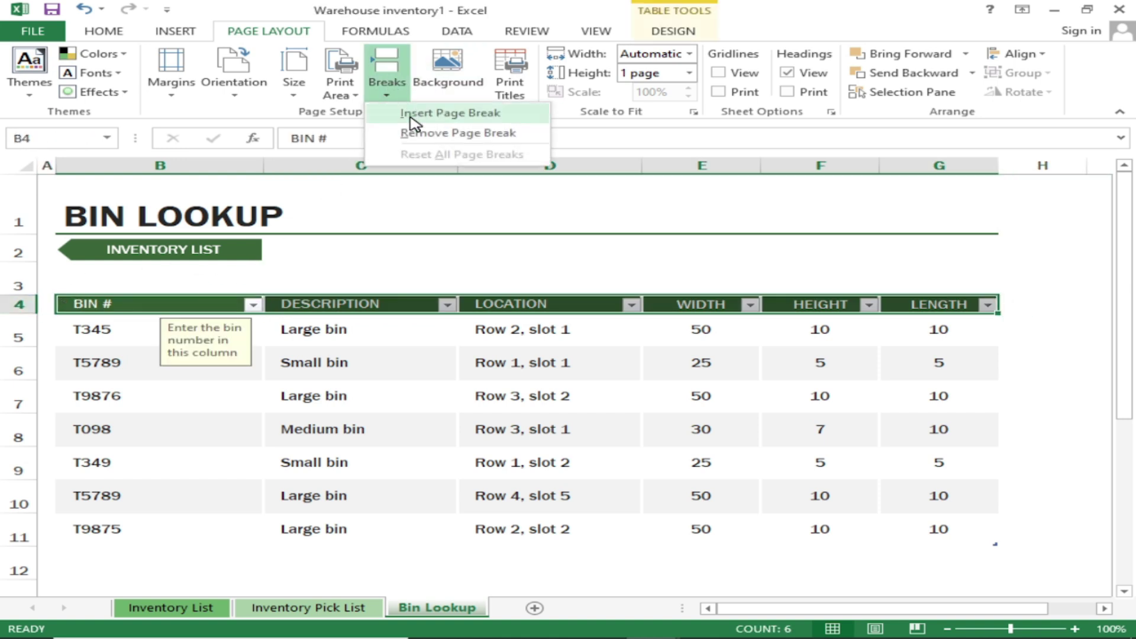
left_click(412, 122)
left_click(431, 378)
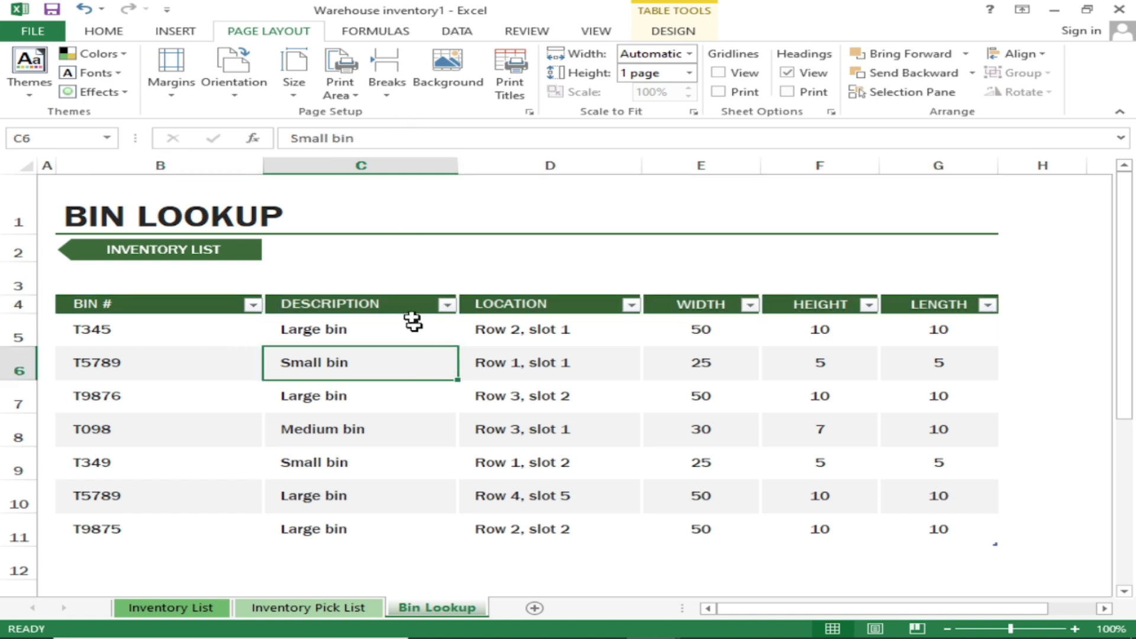
Examine both pages of the Bin Lookup sheet's print preview and return to the sheet.
left_click(408, 276)
left_click(66, 271)
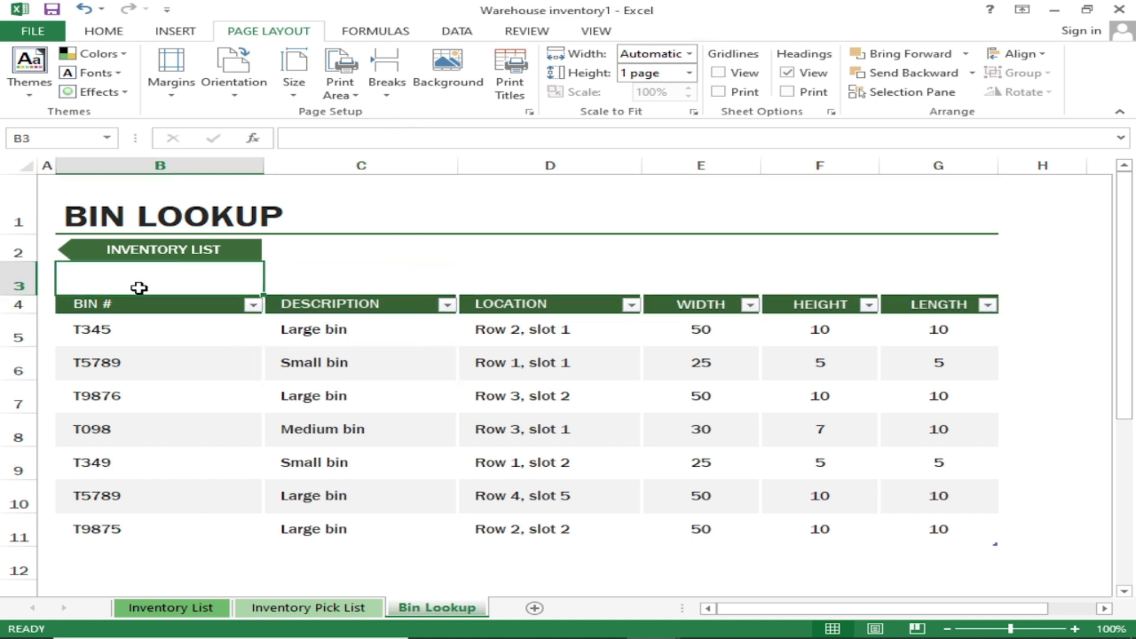
left_click(317, 392)
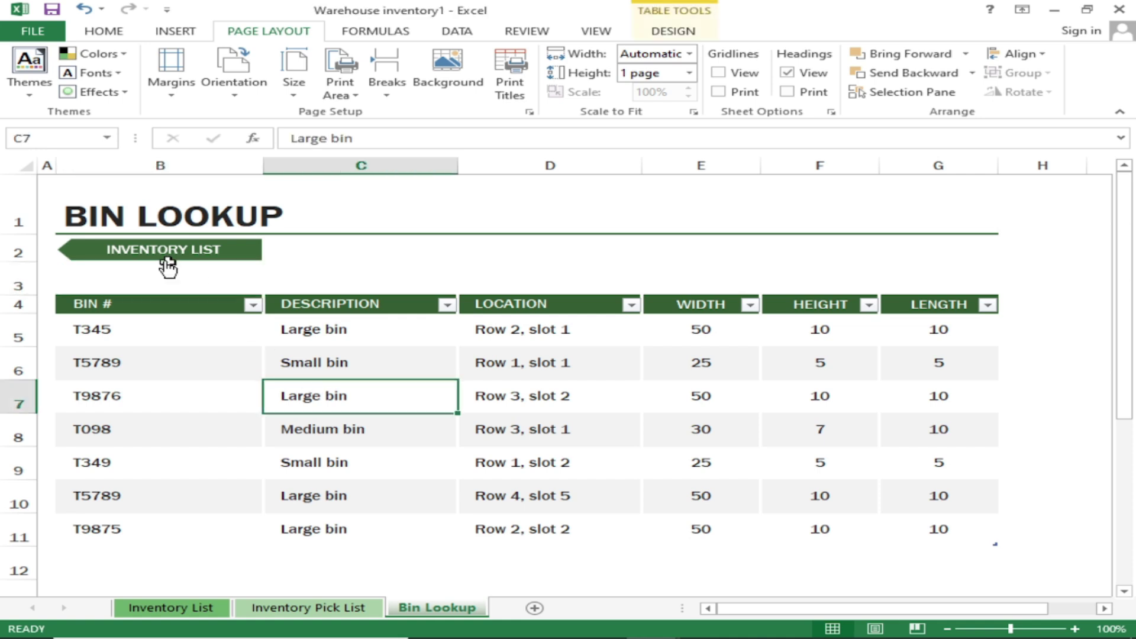
left_click(42, 32)
left_click(52, 228)
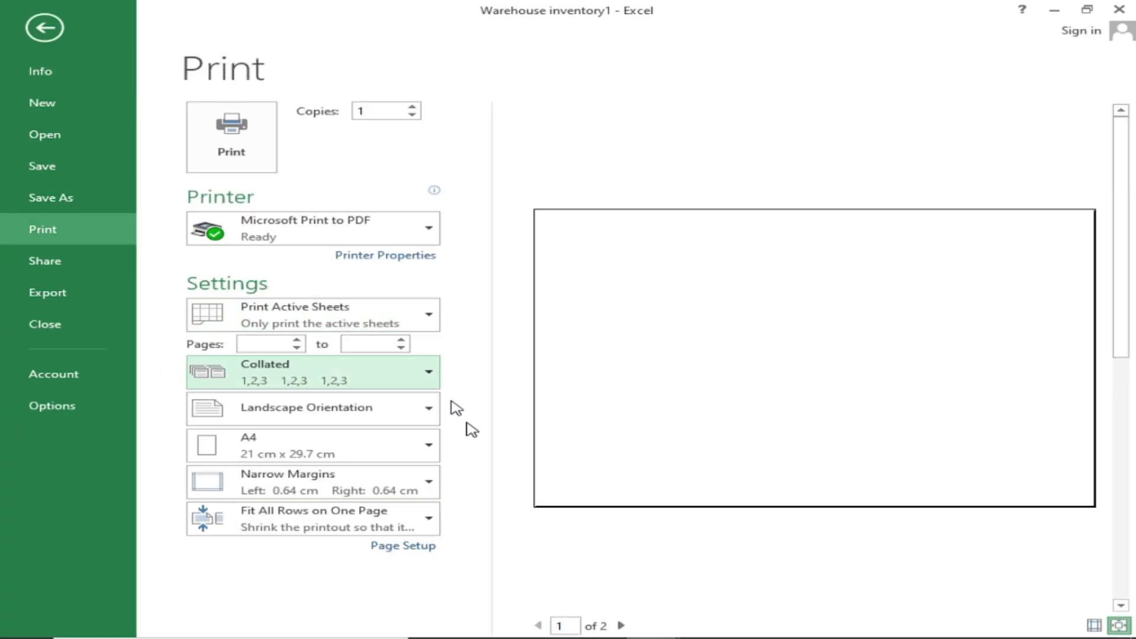
left_click(621, 625)
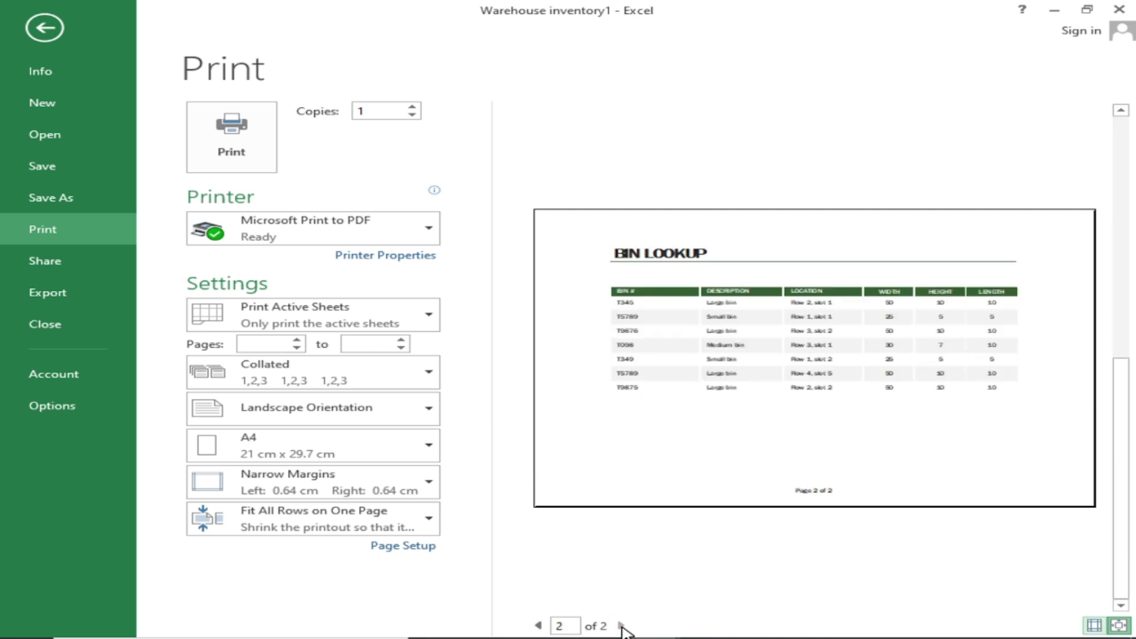
left_click(537, 626)
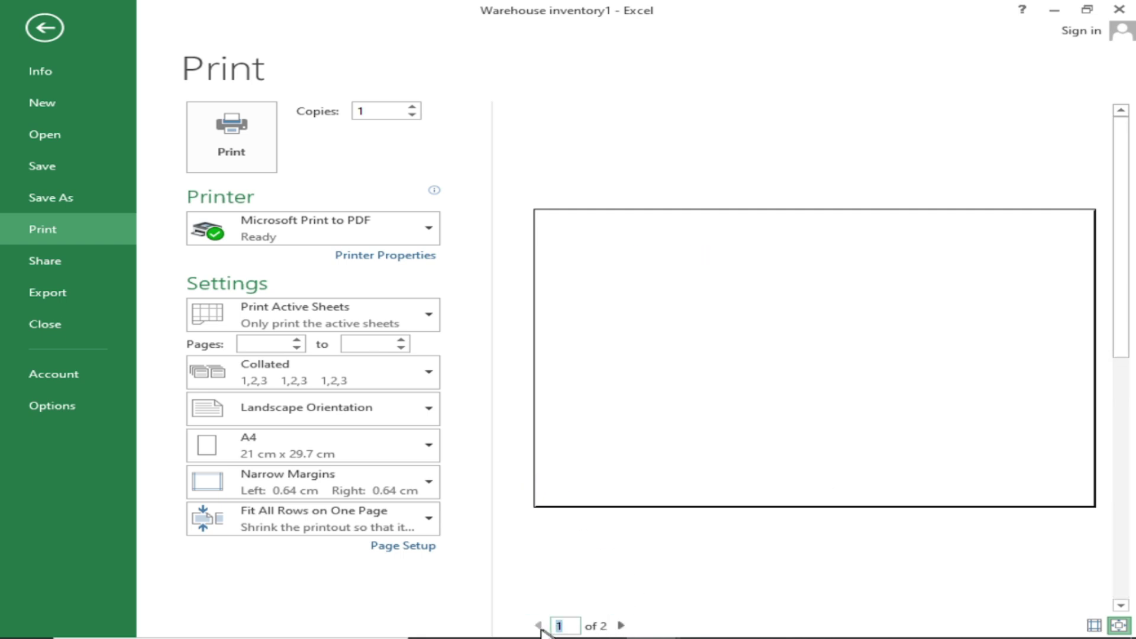
left_click(621, 626)
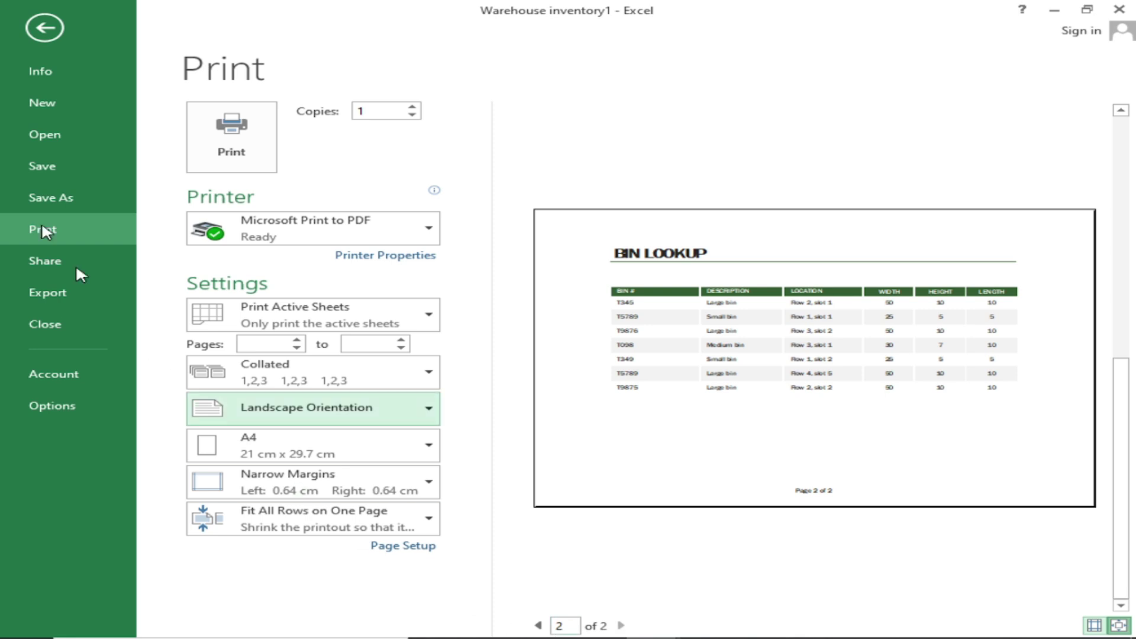
left_click(44, 30)
Insert another page break at cell B3, above the table header.
left_click(386, 325)
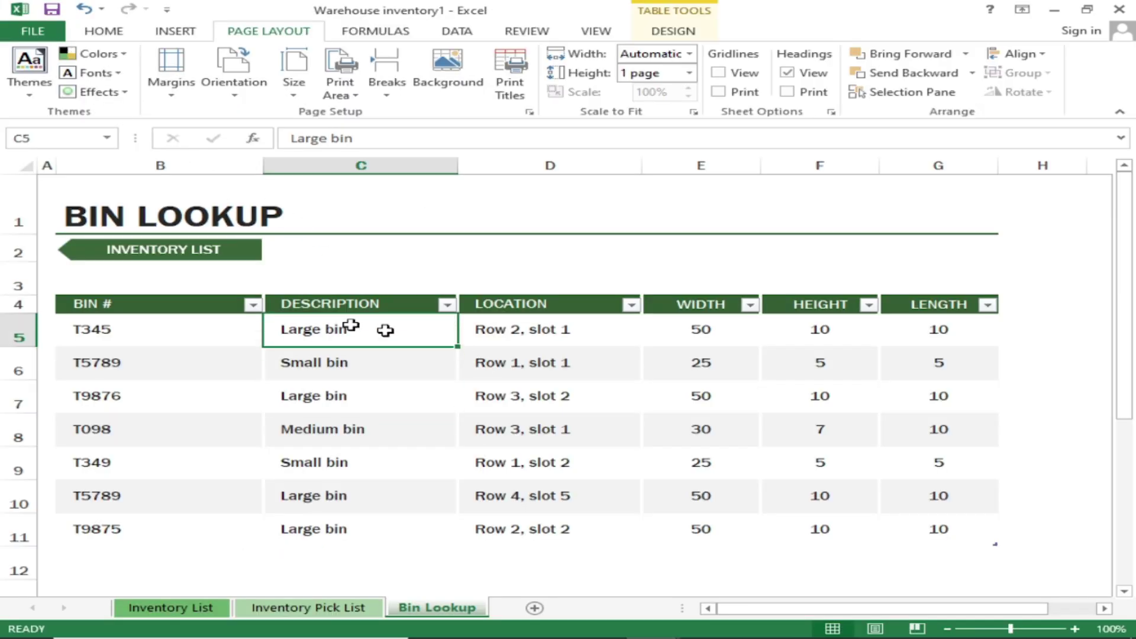
left_click(201, 283)
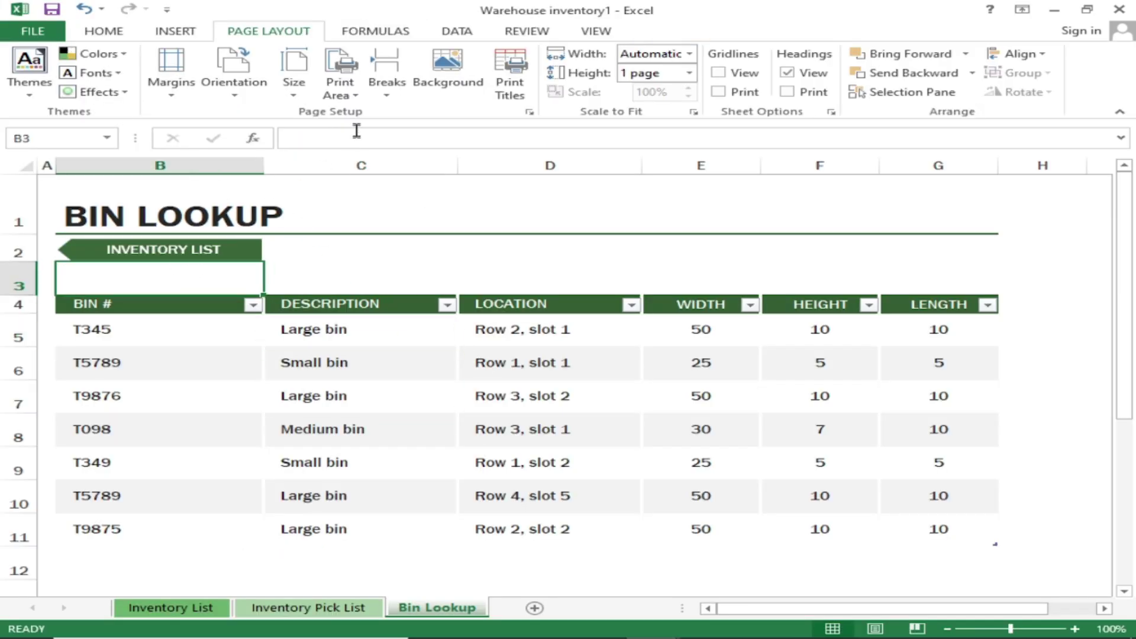
left_click(386, 82)
left_click(422, 113)
left_click(412, 317)
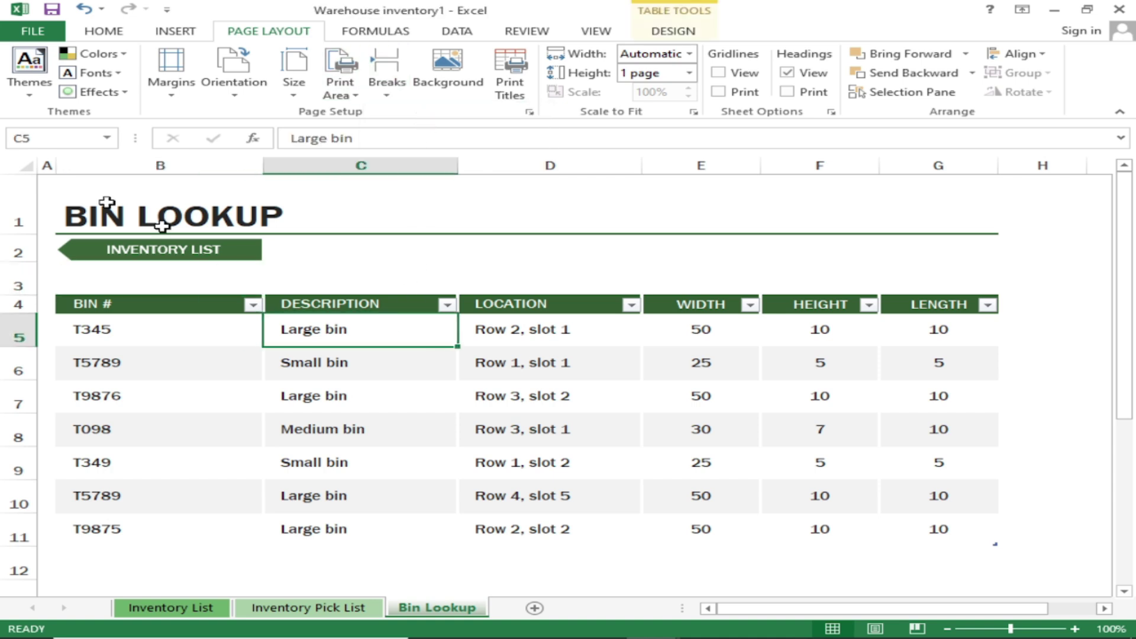
Check both print preview pages of the Bin Lookup sheet with the new page break and return to the sheet.
left_click(33, 34)
left_click(79, 229)
left_click(622, 624)
left_click(537, 625)
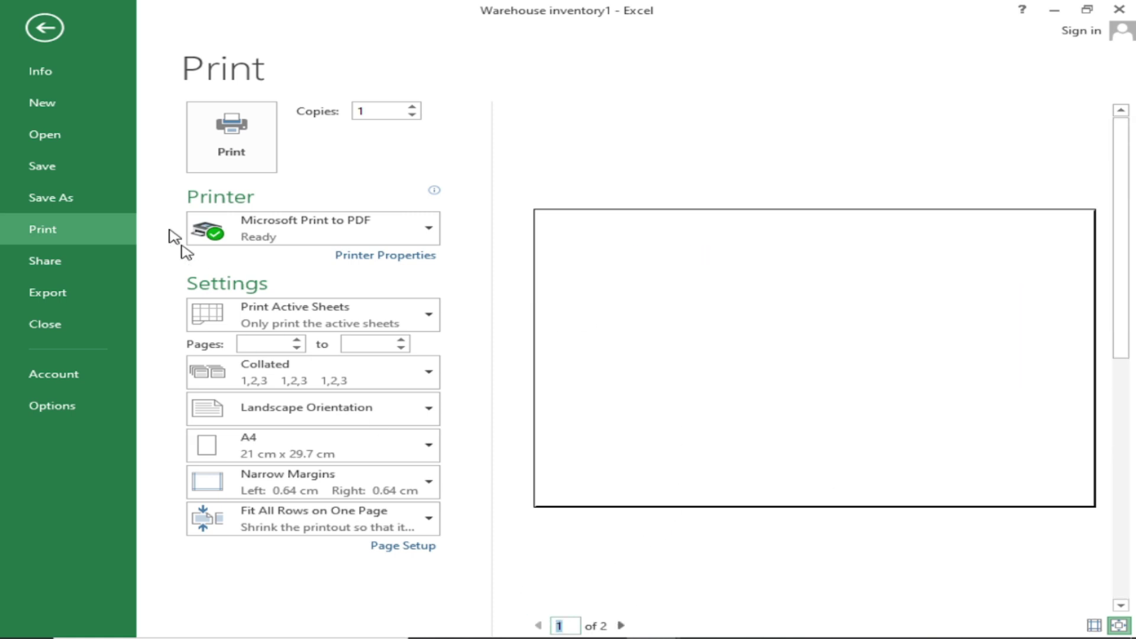
left_click(40, 26)
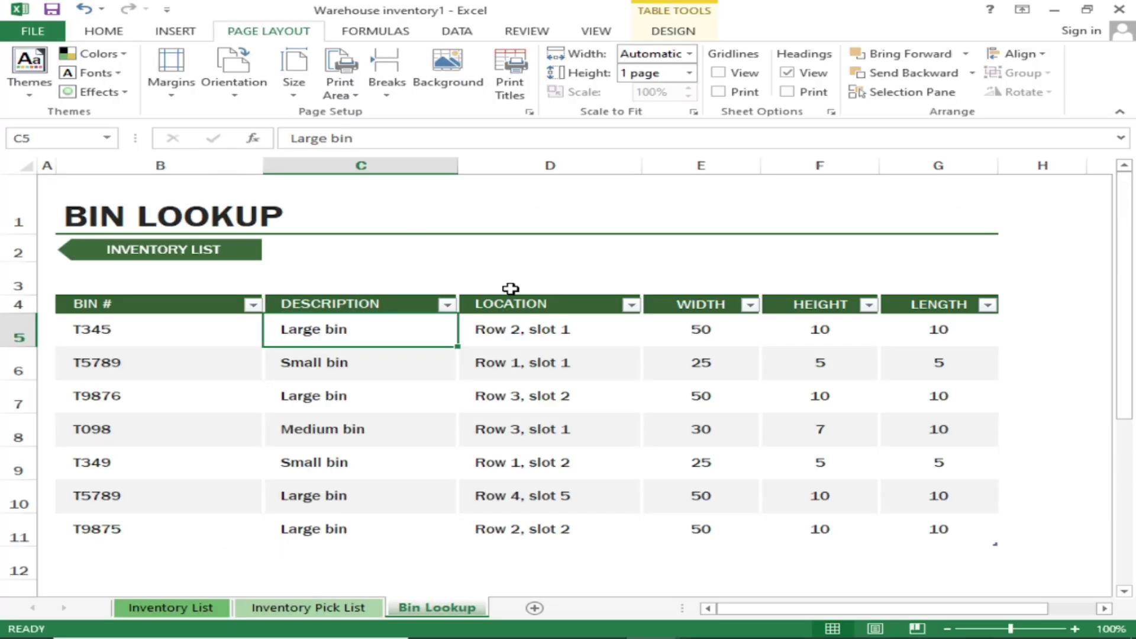
Reset all page breaks on the Bin Lookup sheet.
left_click(383, 92)
left_click(419, 155)
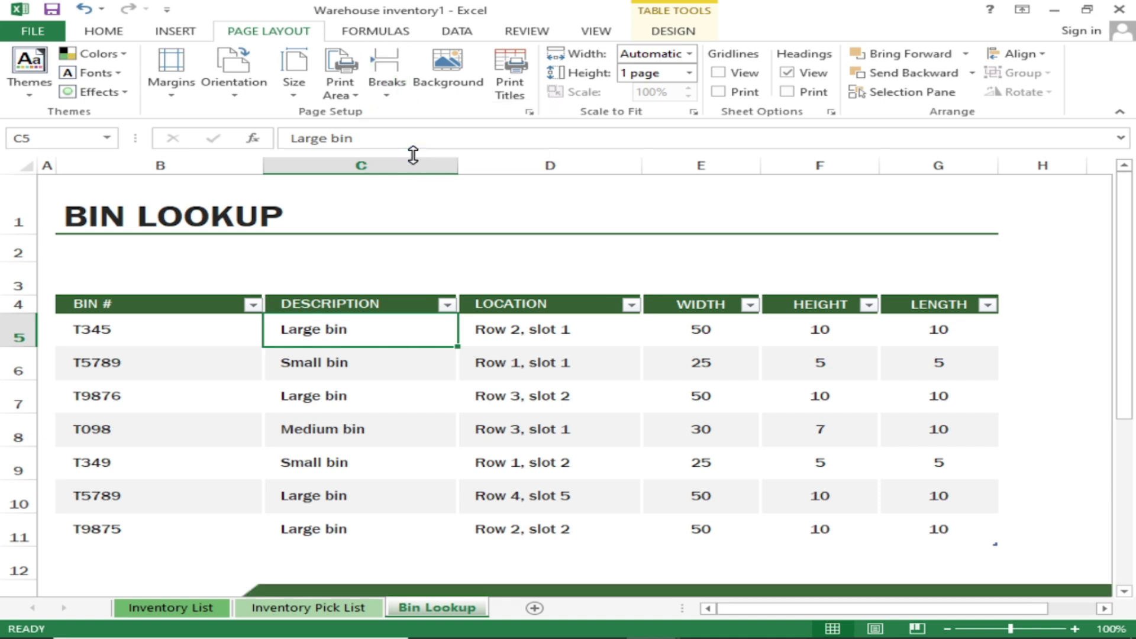
left_click(570, 441)
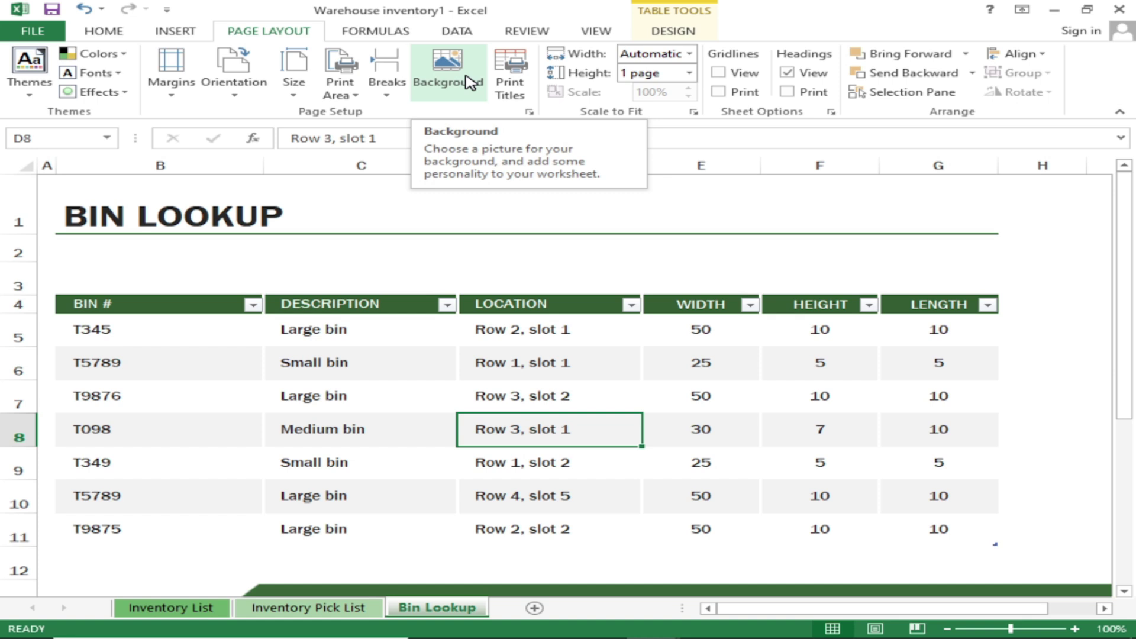
left_click(1042, 213)
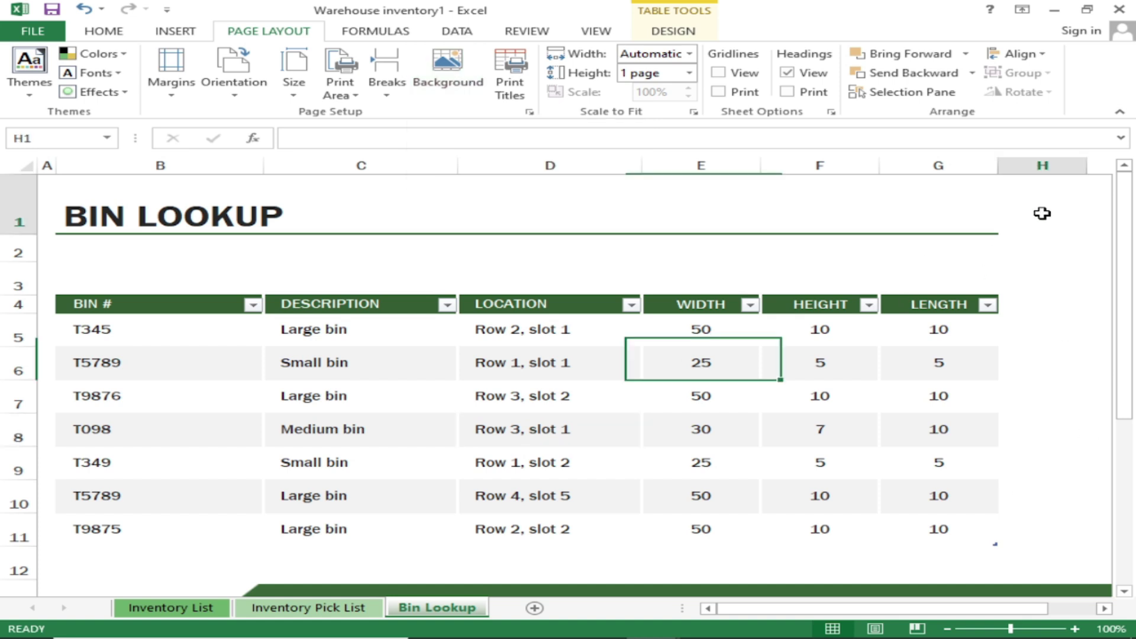
left_click(1055, 423)
left_click(912, 263)
left_click(603, 228)
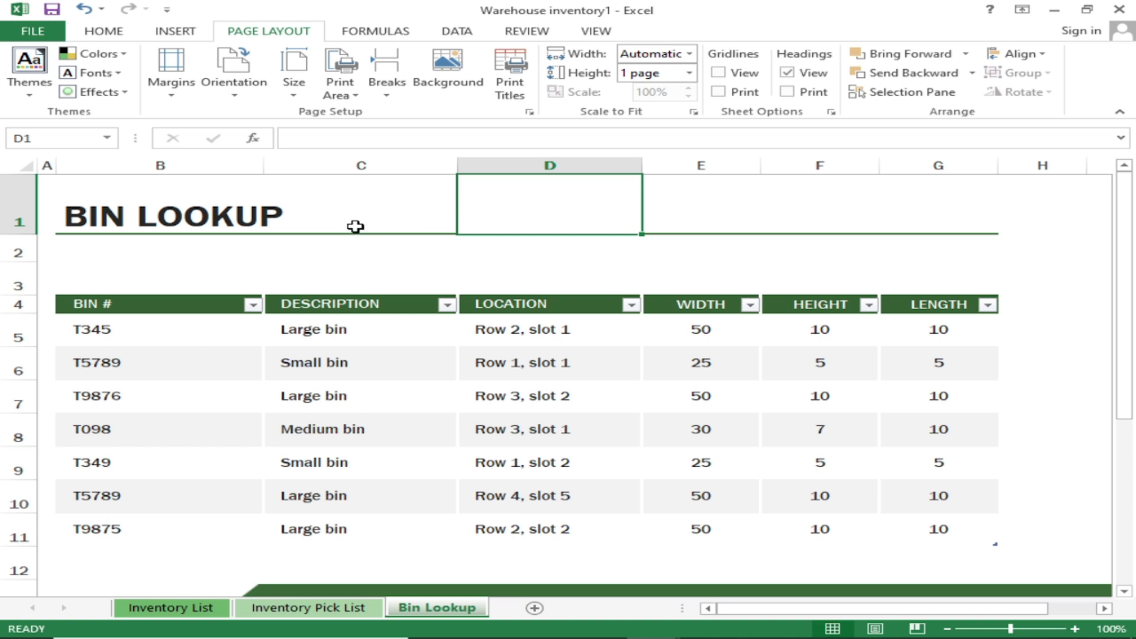
left_click(355, 225)
left_click(273, 266)
left_click(220, 263)
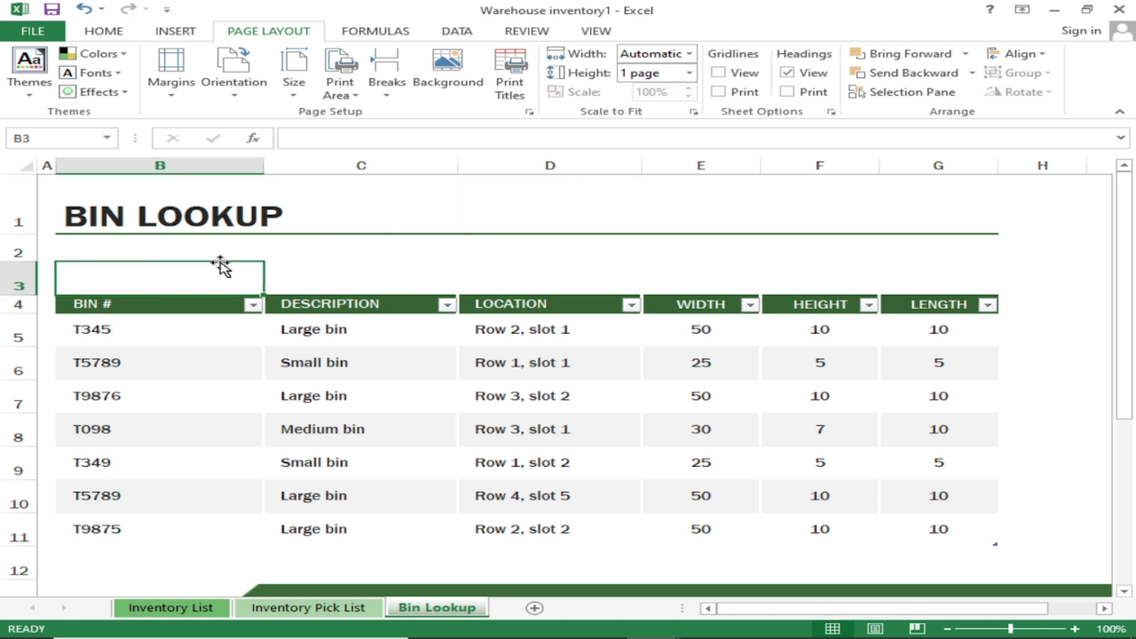
left_click(524, 248)
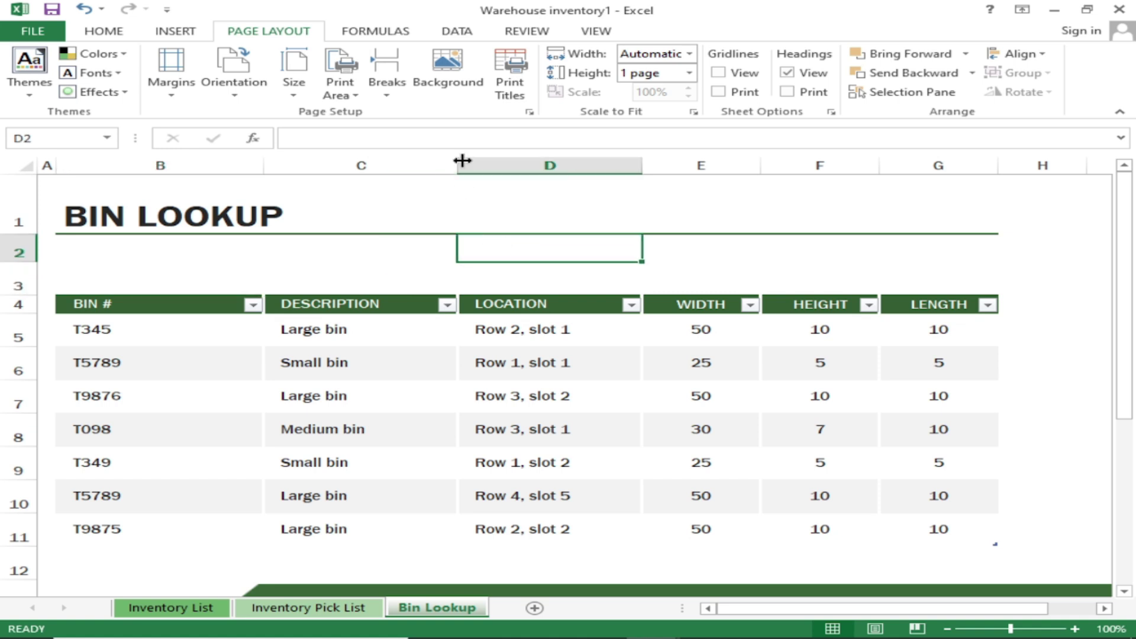
Insert the picture SYLLABUS BREAKDOWN SP from the Pictures folder as the Bin Lookup sheet's background.
left_click(451, 77)
left_click(356, 240)
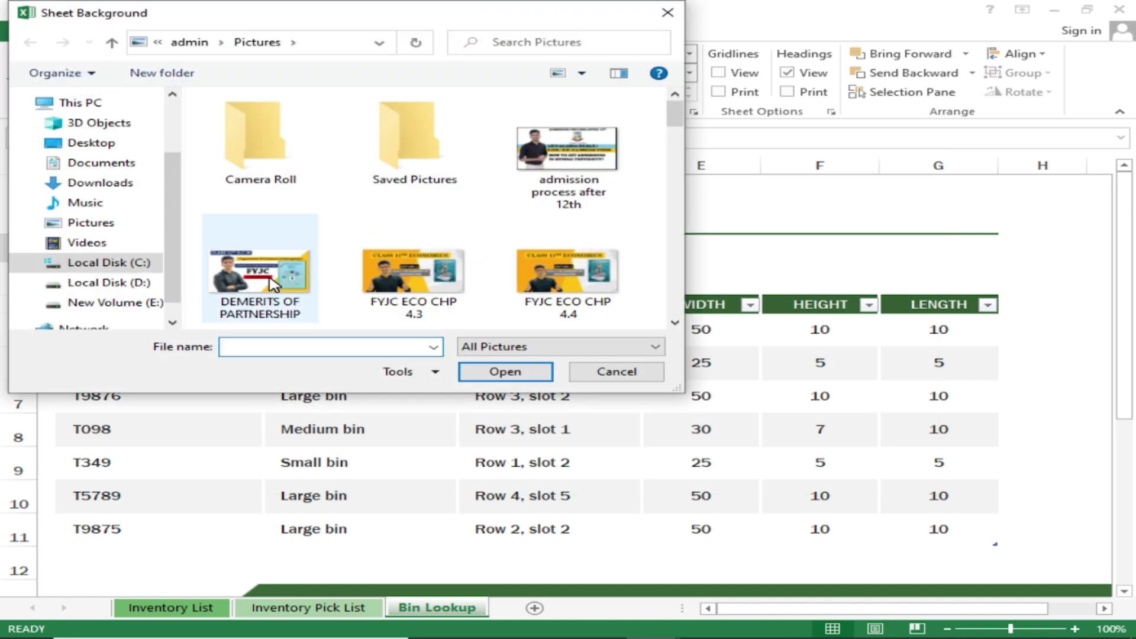
left_click_drag(679, 125, 680, 302)
left_click(553, 227)
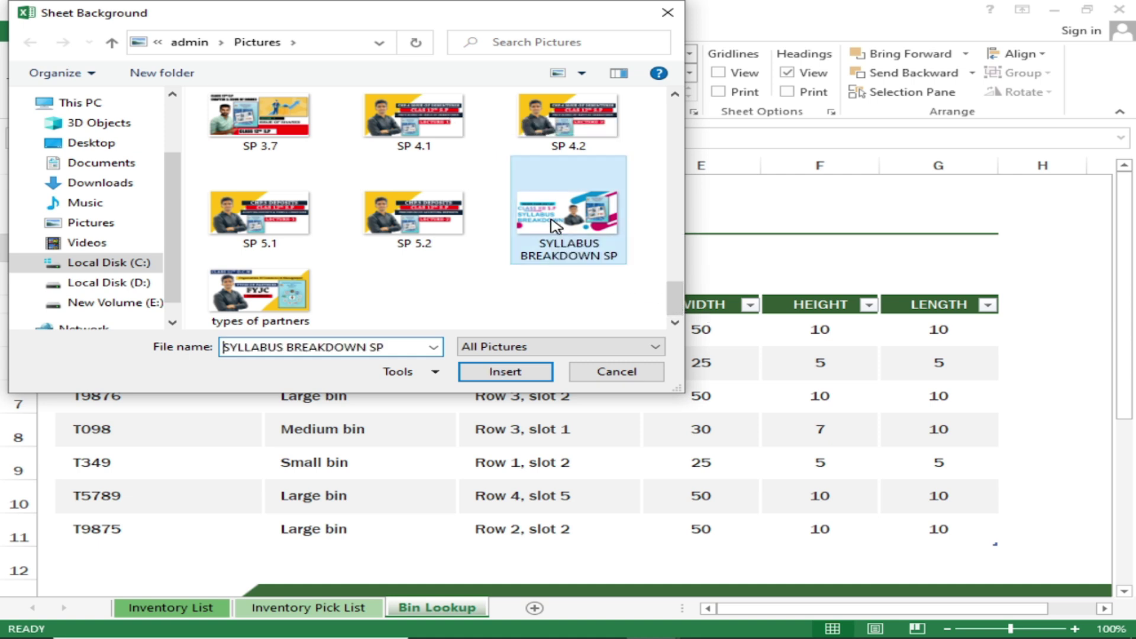
left_click(508, 377)
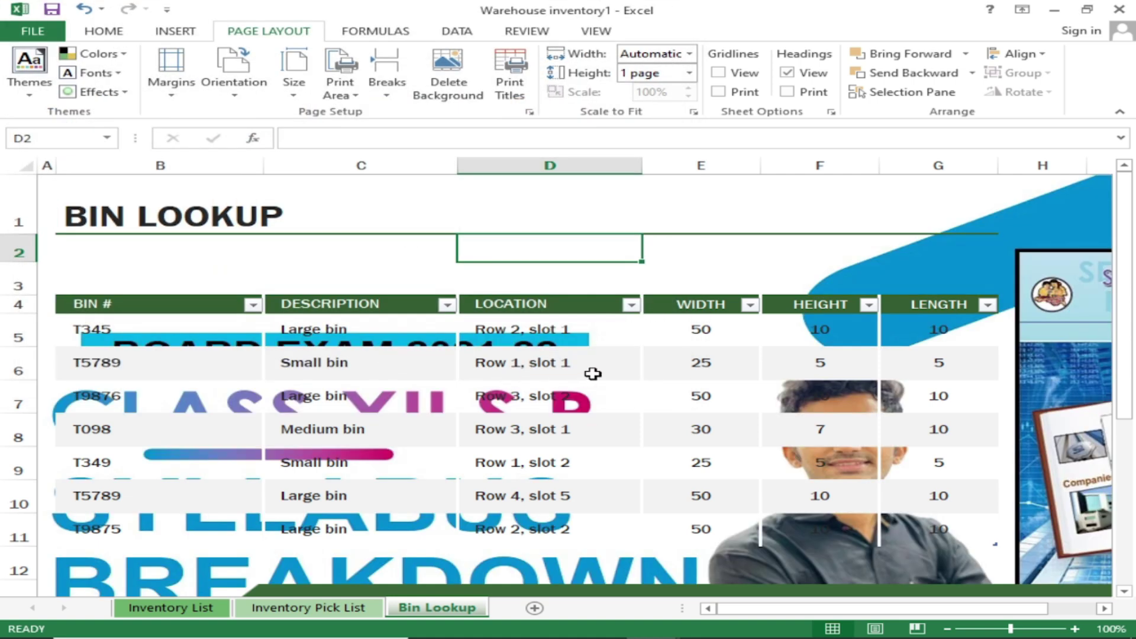
Review how the background picture covers the sheet, and delete the background.
scroll(593, 374, "down", 4)
scroll(592, 374, "up", 4)
scroll(594, 374, "down", 9)
scroll(596, 377, "down", 14)
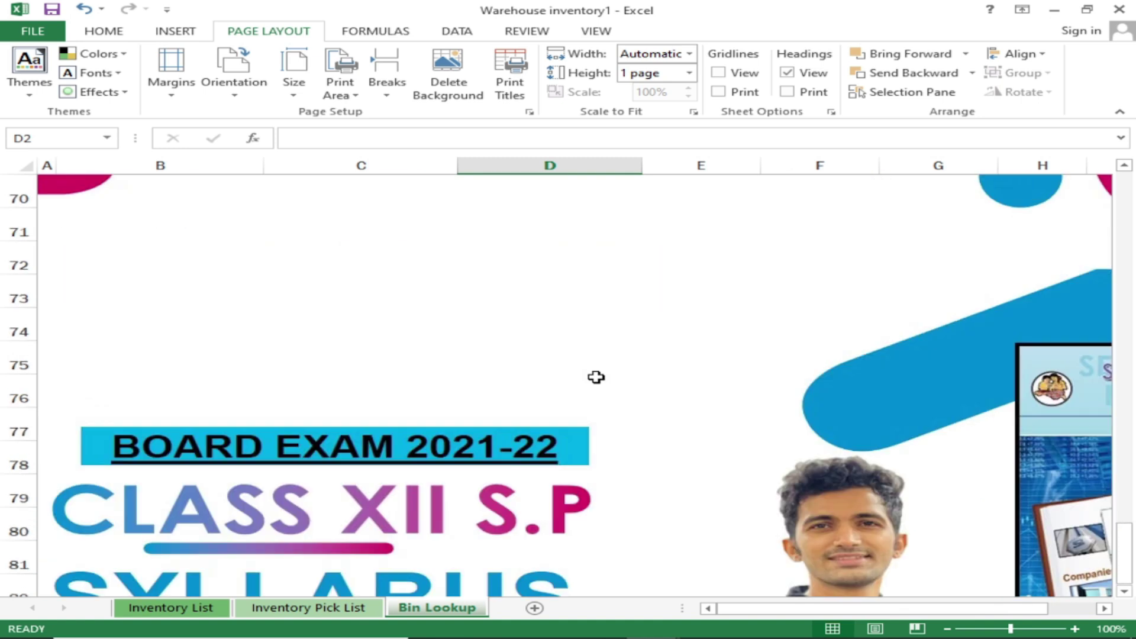
scroll(596, 377, "down", 13)
scroll(595, 377, "up", 7)
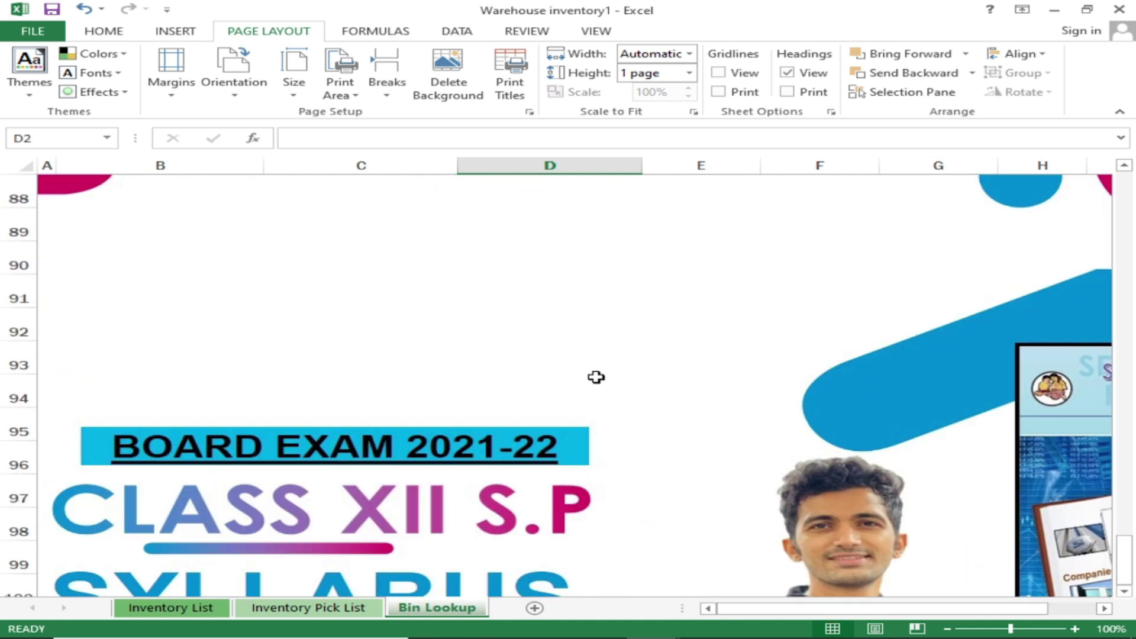
scroll(596, 377, "up", 20)
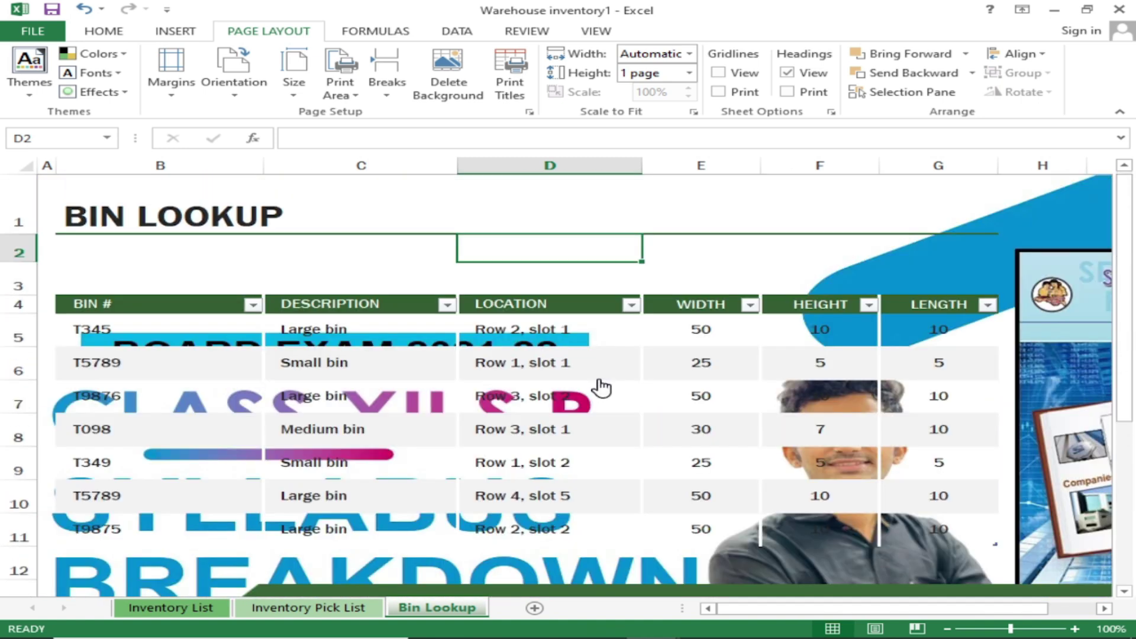
left_click(472, 90)
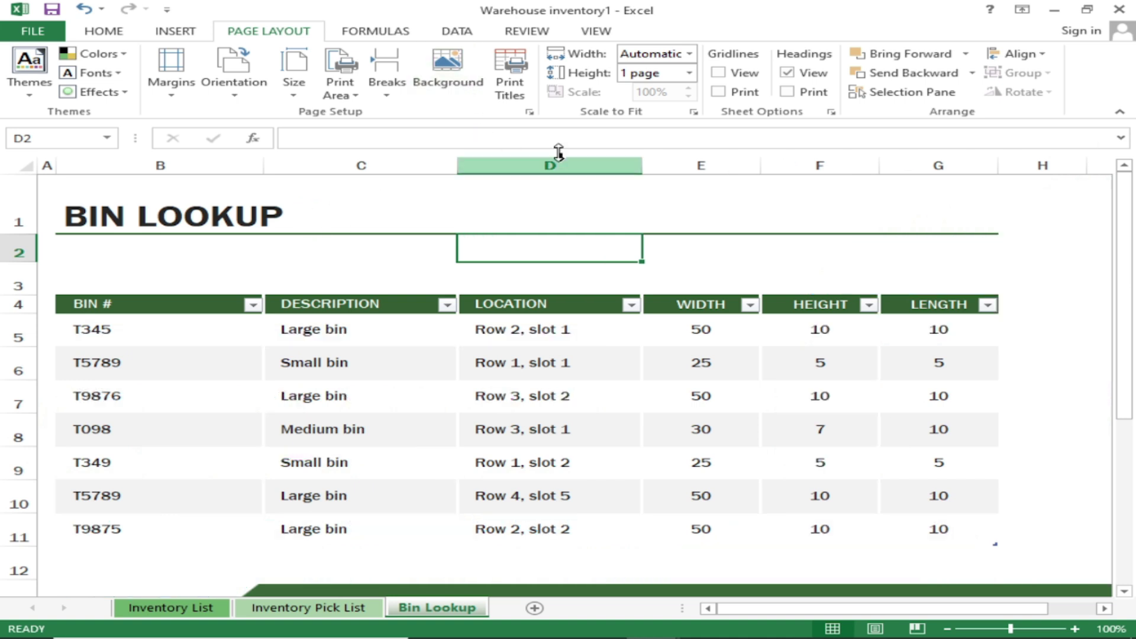
left_click(781, 393)
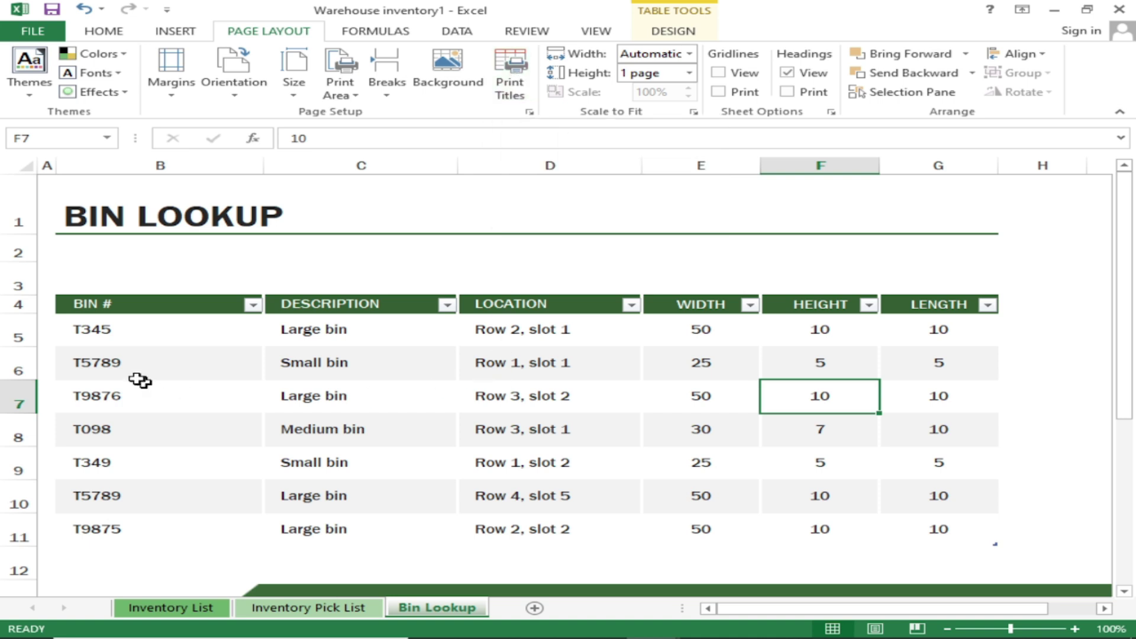
Copy the bin table's data rows B5:G11 and paste them directly below the table at B12.
left_click_drag(112, 332, 904, 528)
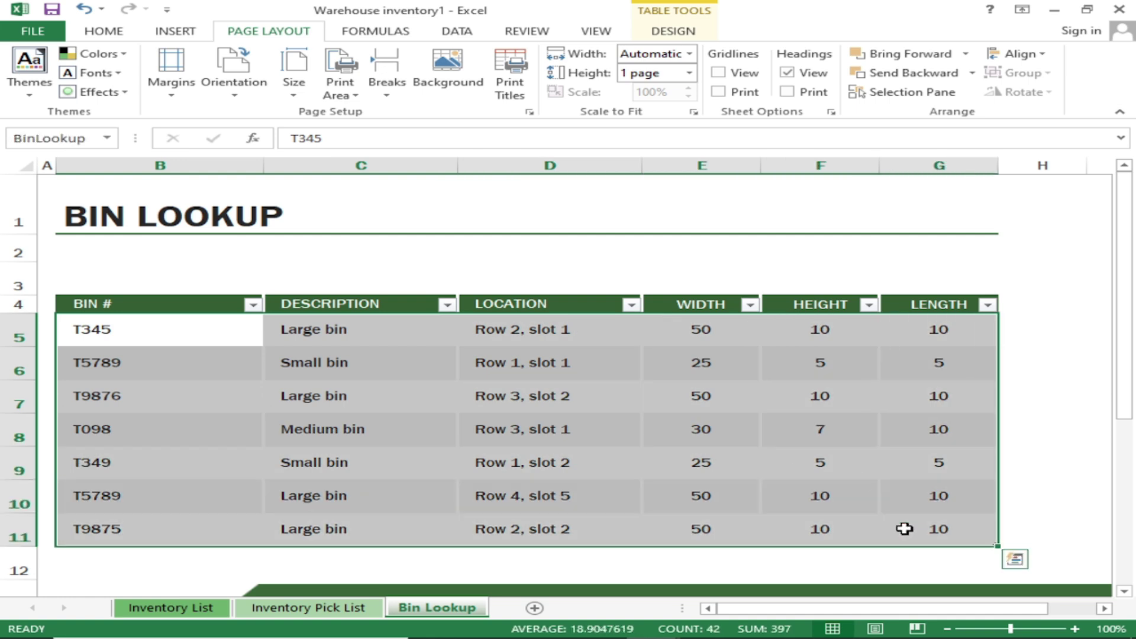
key("ctrl+c")
left_click(161, 560)
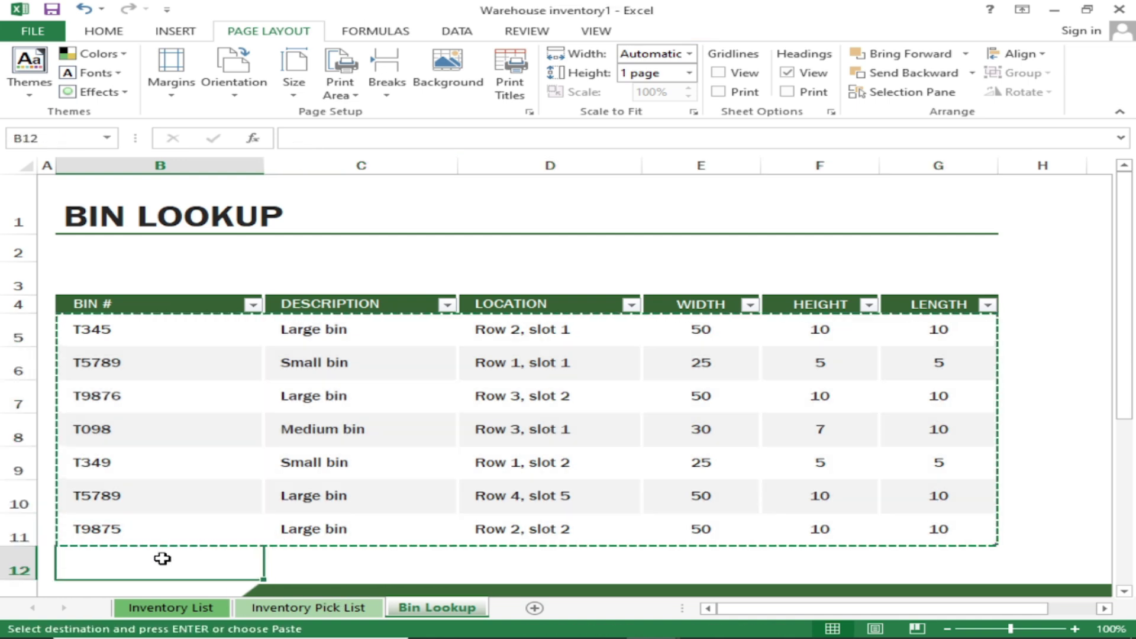
key("ctrl+v")
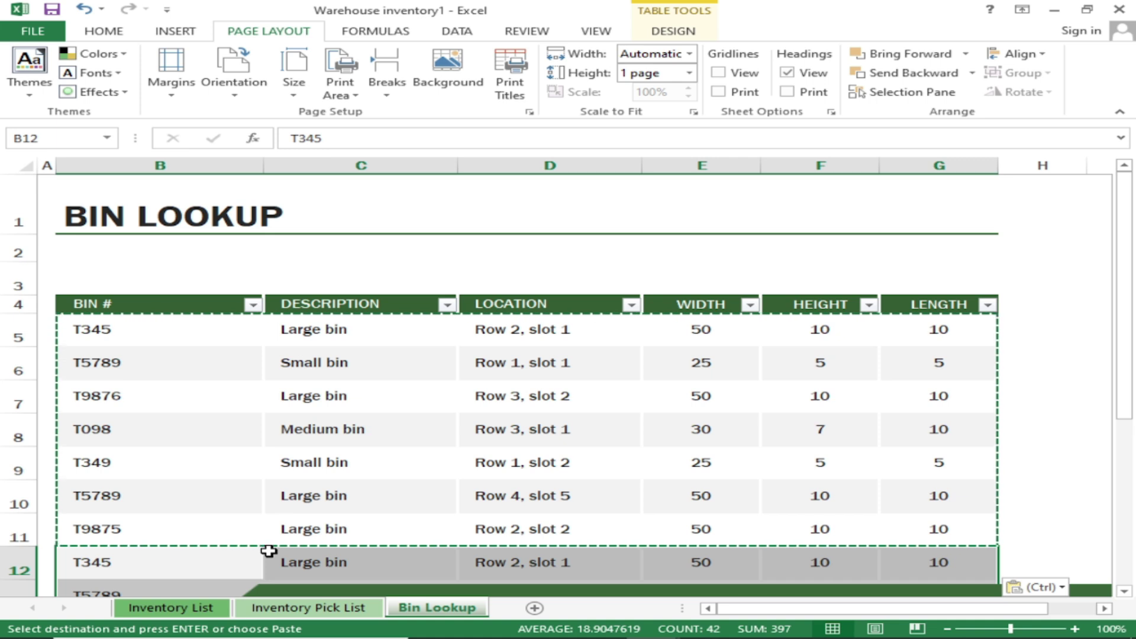
scroll(269, 551, "down", 6)
scroll(269, 551, "up", 3)
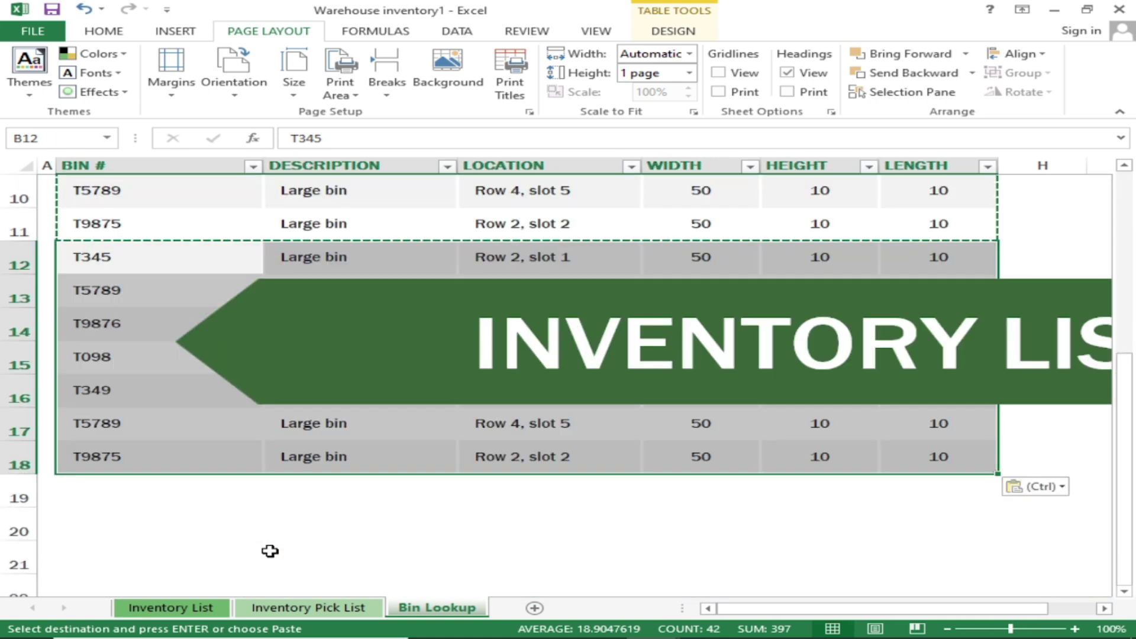
Paste the copied bin rows three more times below the table, at B19, B26 and B33.
left_click(97, 490)
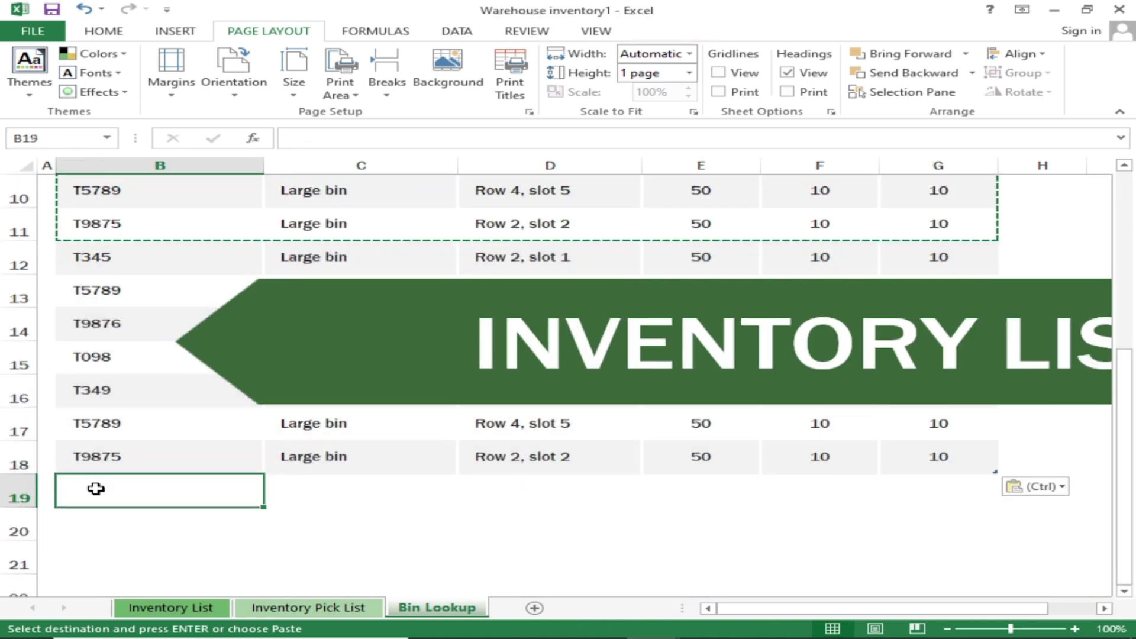
key("ctrl+v")
scroll(153, 496, "down", 3)
left_click(102, 422)
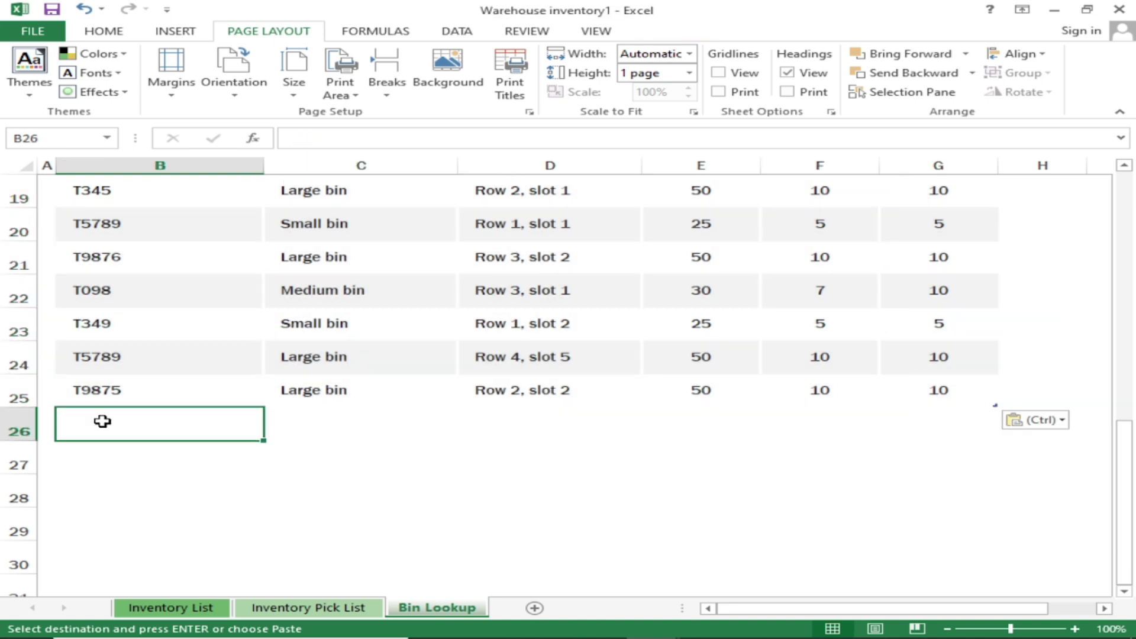
key("ctrl+v")
scroll(107, 426, "down", 4)
left_click(104, 269)
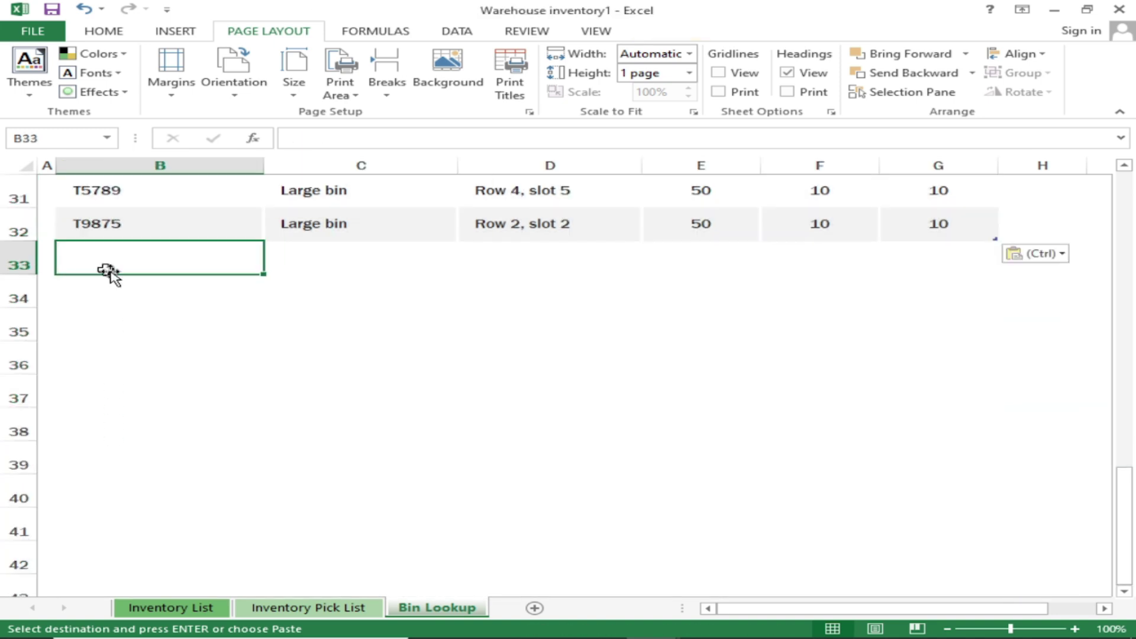
key("ctrl+v")
scroll(286, 397, "up", 6)
scroll(286, 398, "up", 4)
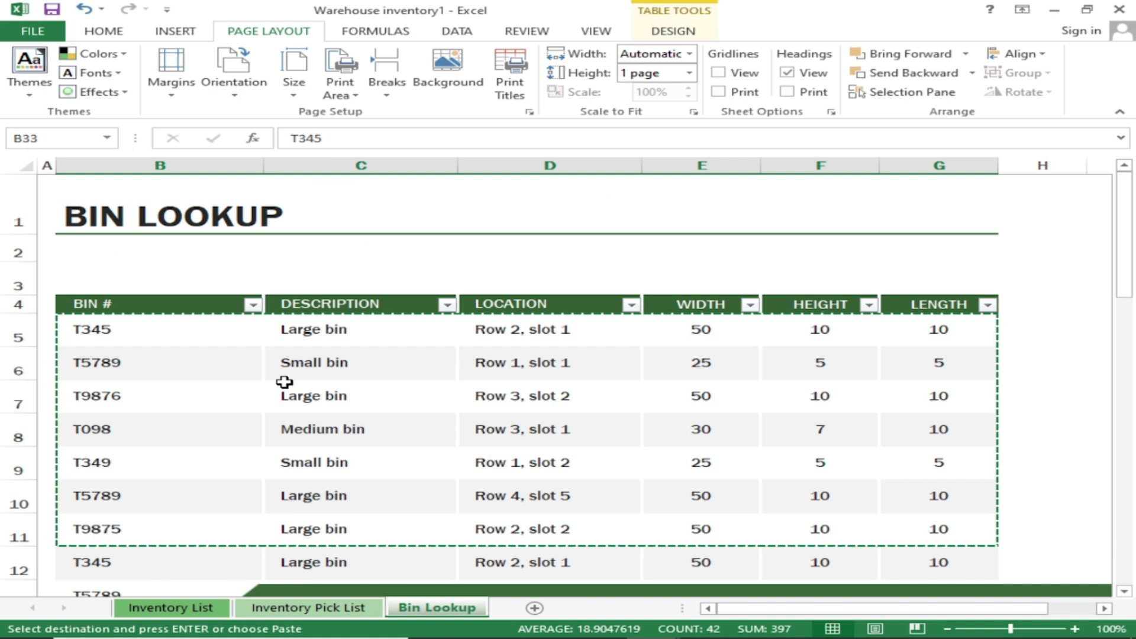
scroll(352, 258, "down", 9)
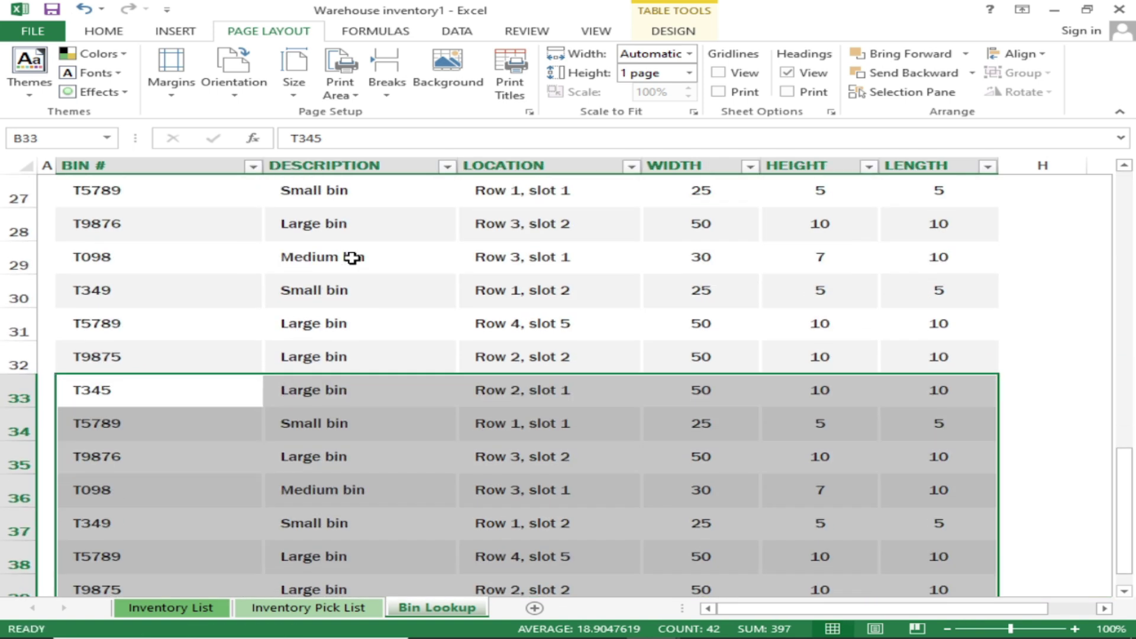
scroll(350, 256, "up", 5)
Set the Bin Lookup sheet's print scaling to No Scaling.
left_click(33, 31)
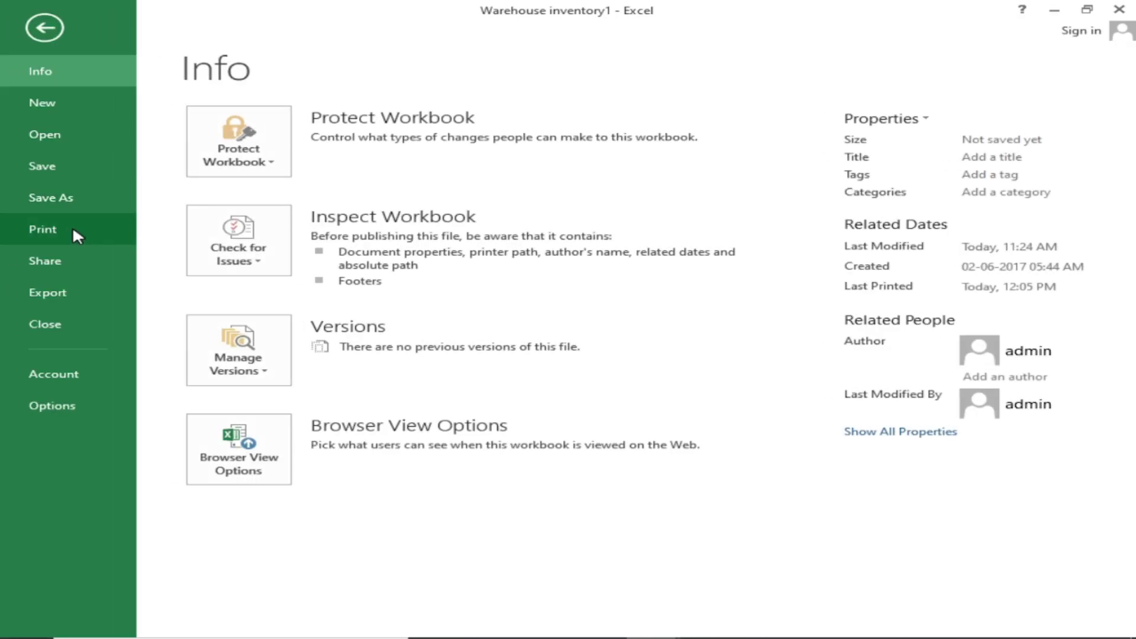
left_click(72, 230)
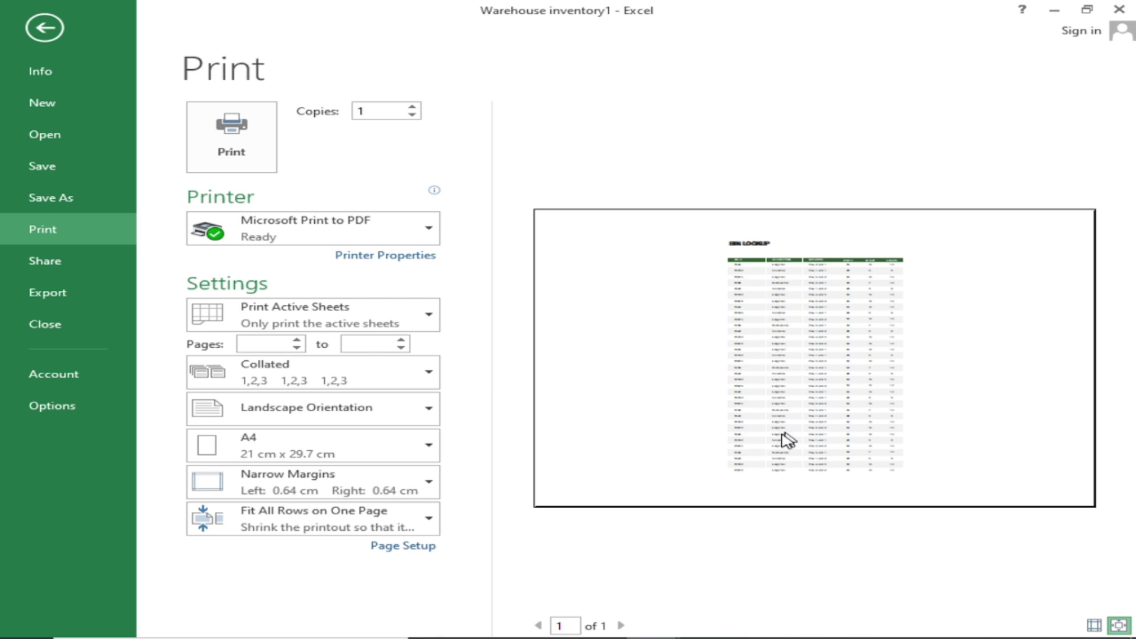
left_click(393, 517)
left_click(311, 327)
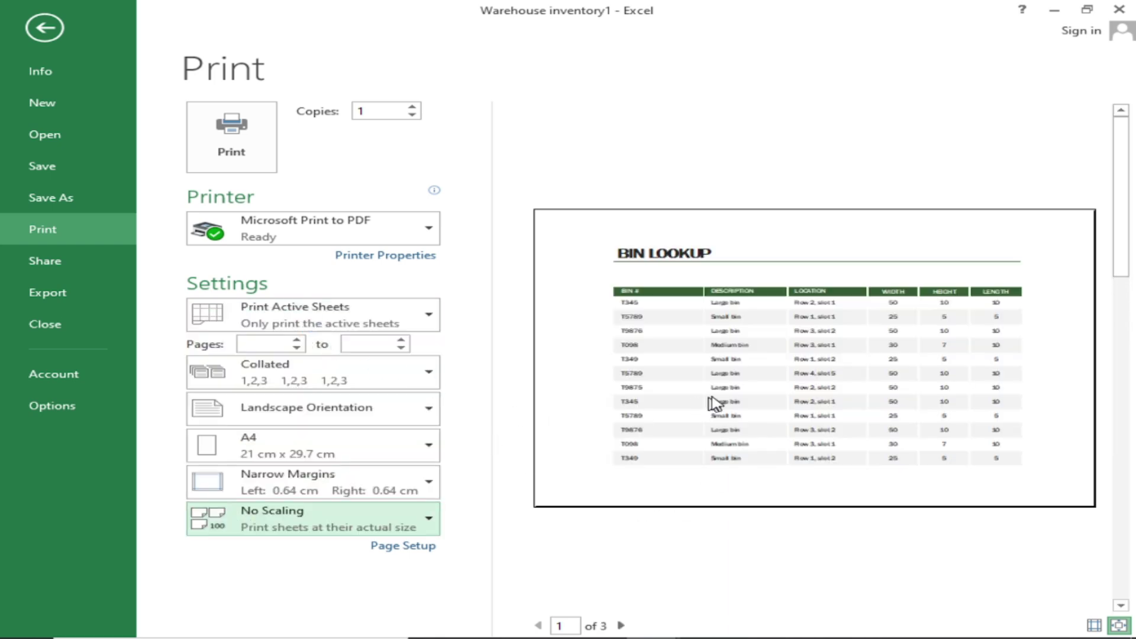
Examine the table header row on every page of the print preview and return to the sheet.
left_click(621, 625)
left_click(621, 624)
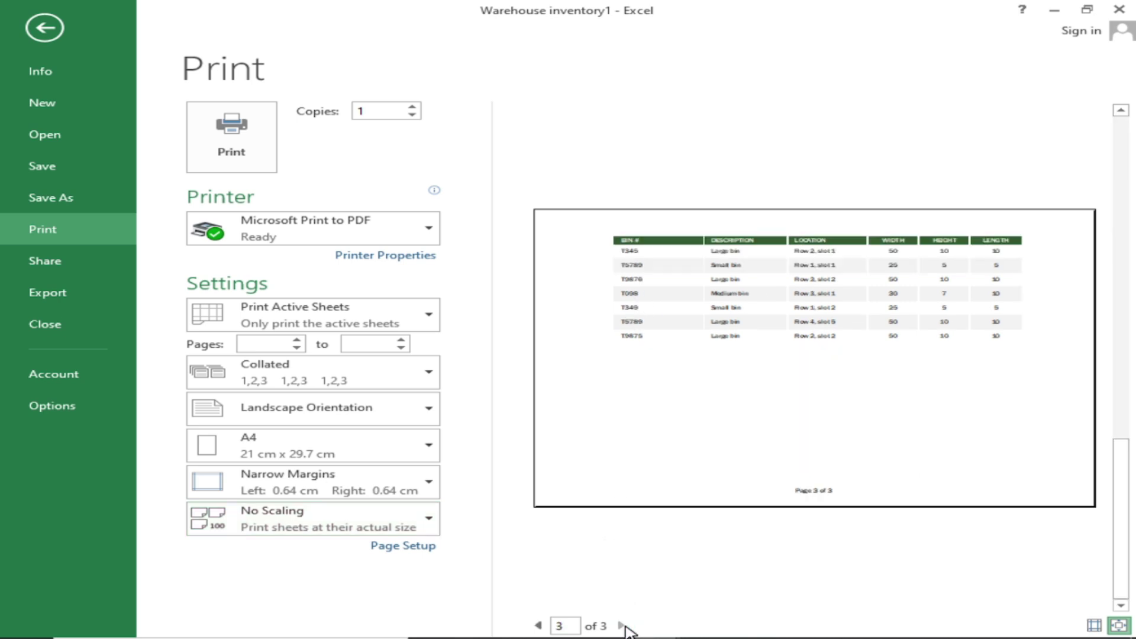
left_click(538, 625)
left_click(537, 625)
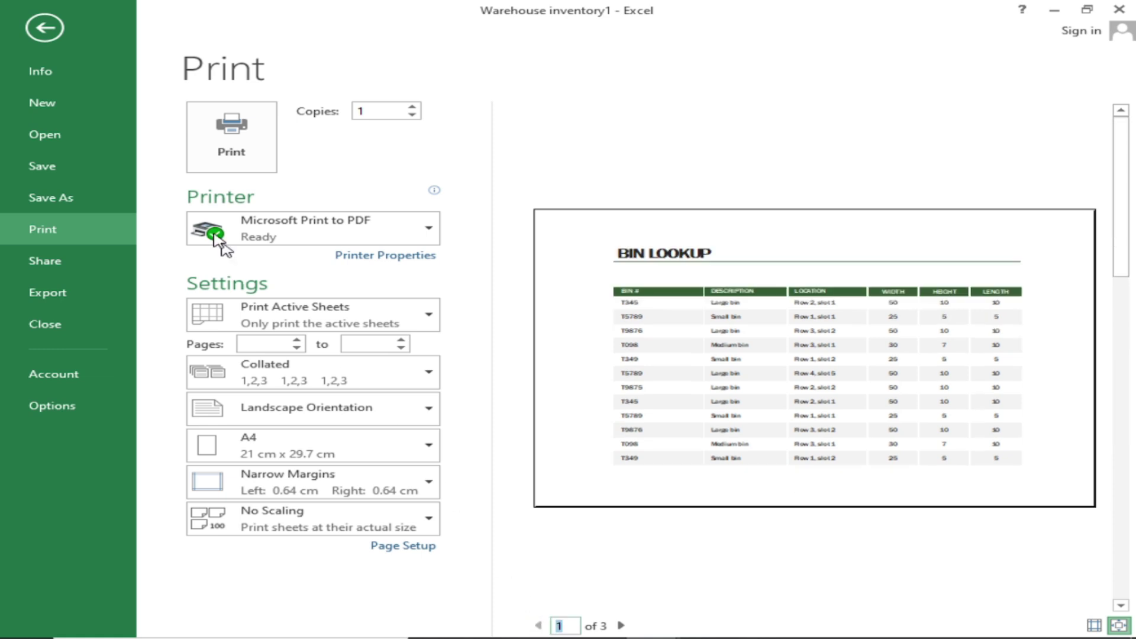
left_click(47, 30)
scroll(166, 213, "up", 4)
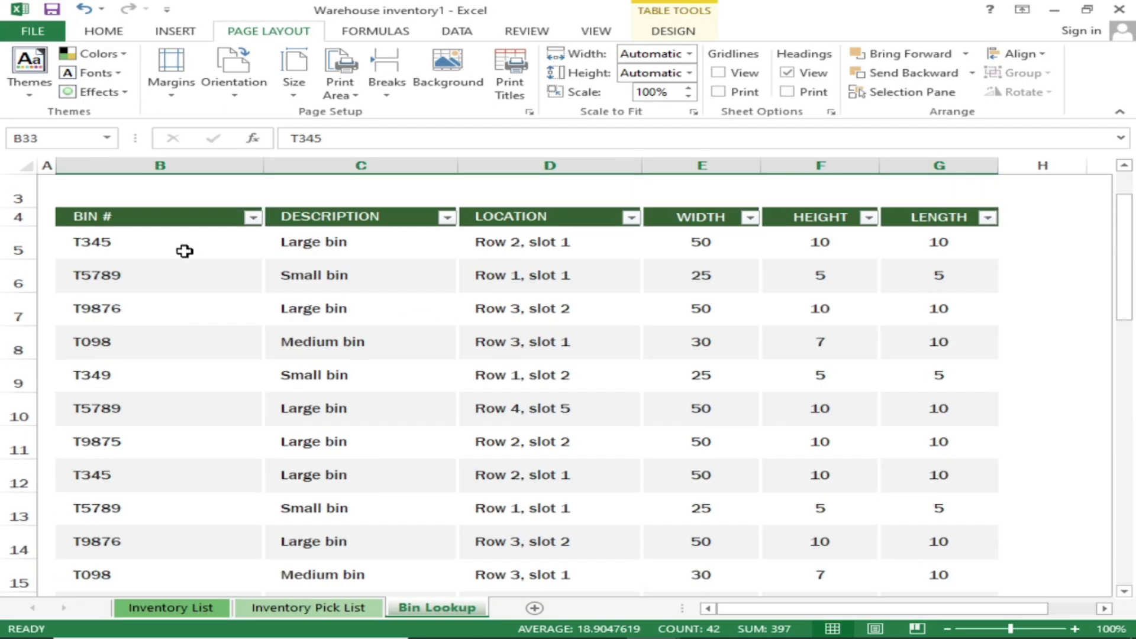
Clear the rows to repeat at top from the Bin Lookup sheet's print titles and apply the page setup.
left_click(71, 304)
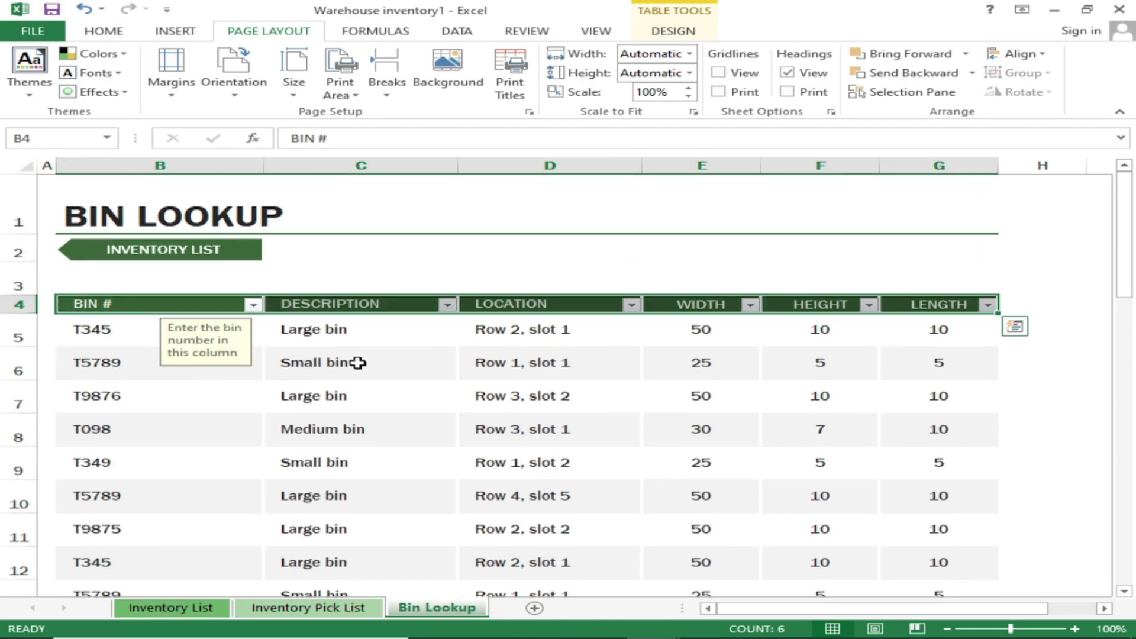
left_click(508, 81)
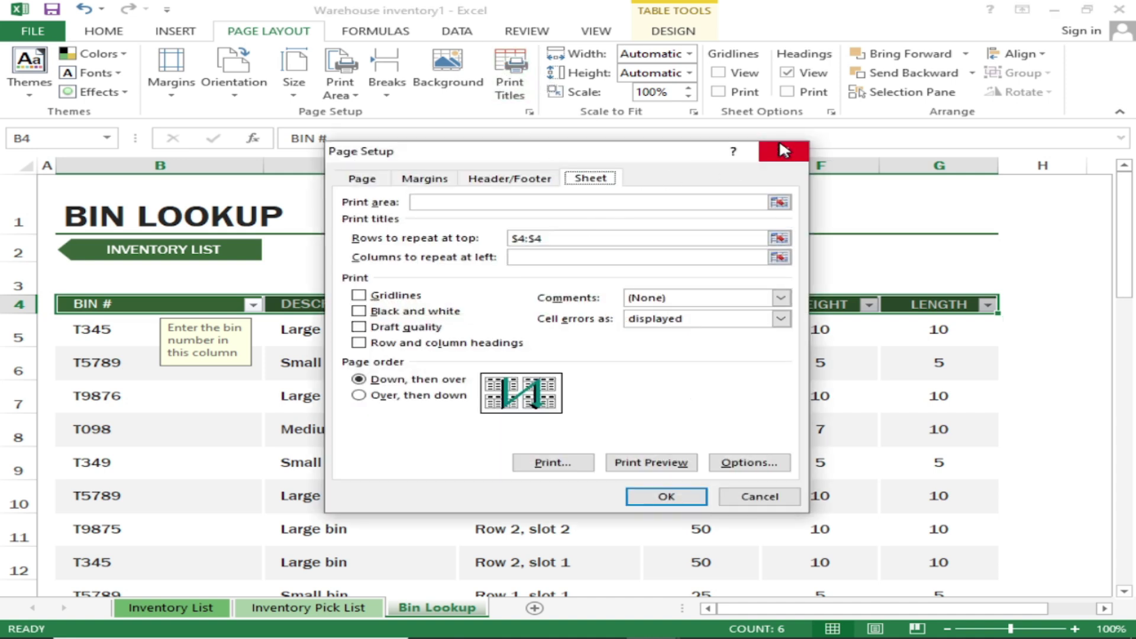
left_click(629, 239)
key("Delete")
left_click(687, 497)
left_click(1006, 399)
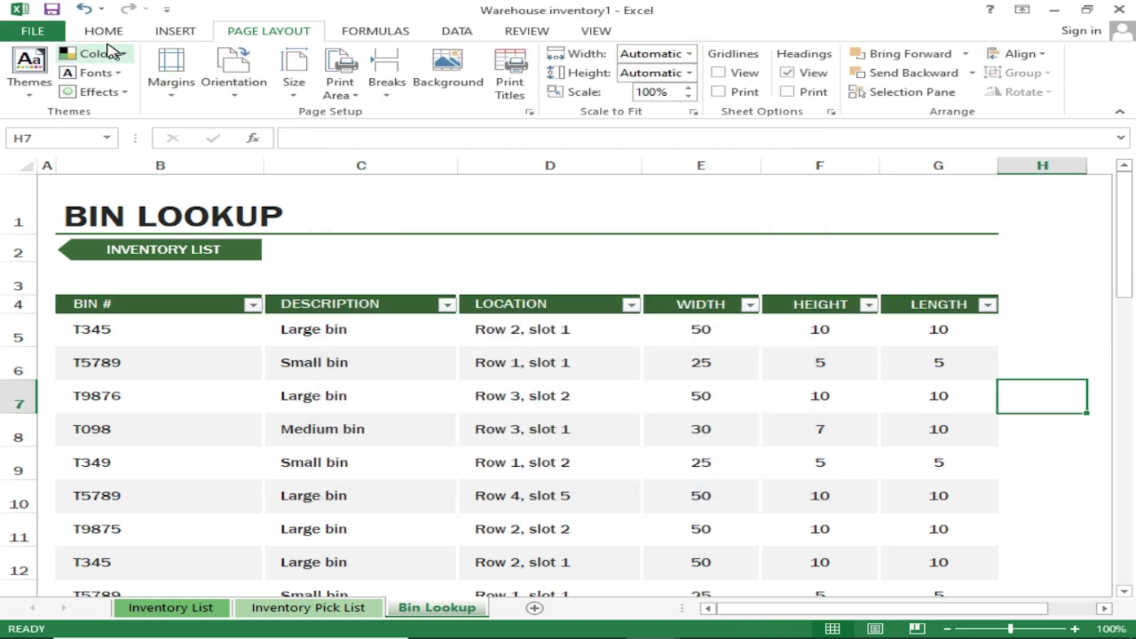
Examine every page of the Bin Lookup print preview without repeating title rows and return to the sheet.
left_click(32, 30)
left_click(55, 228)
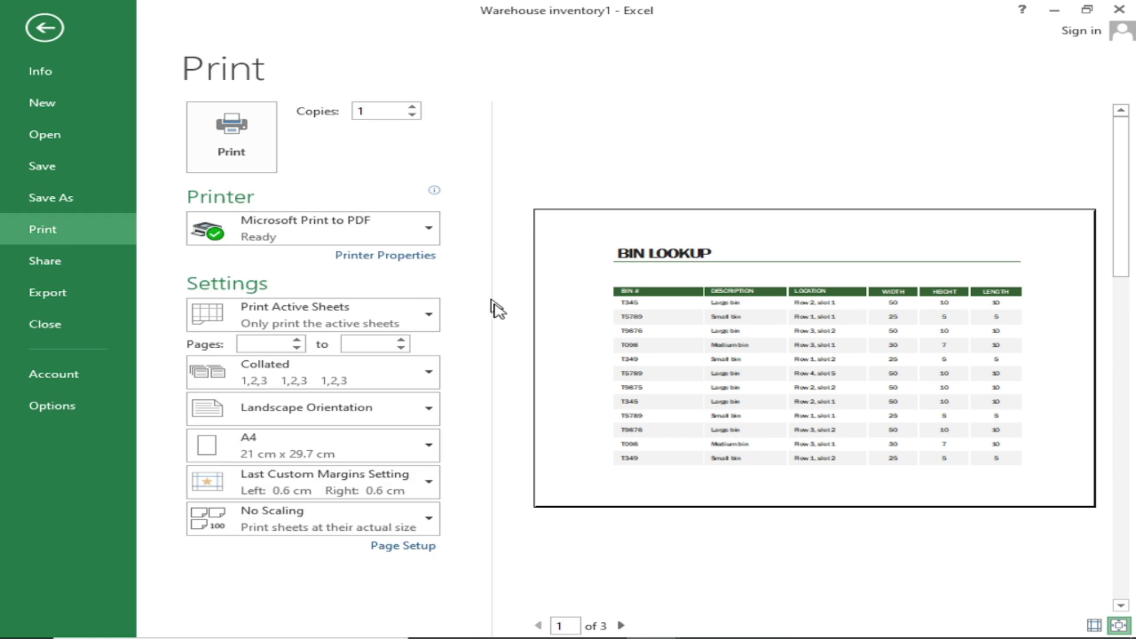
left_click(622, 625)
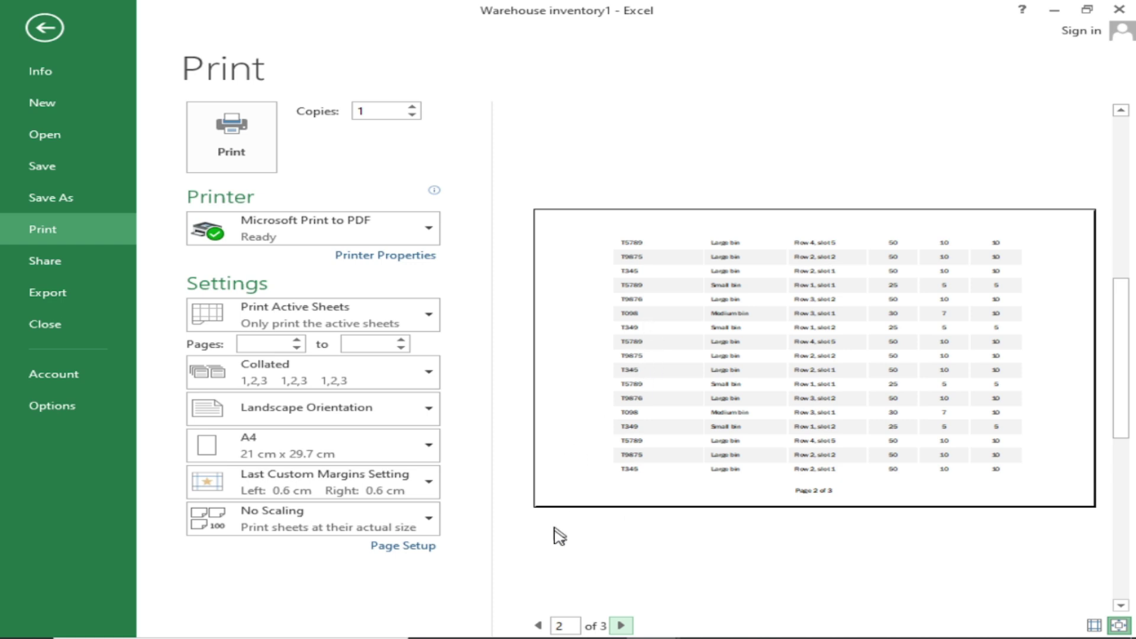
left_click(541, 625)
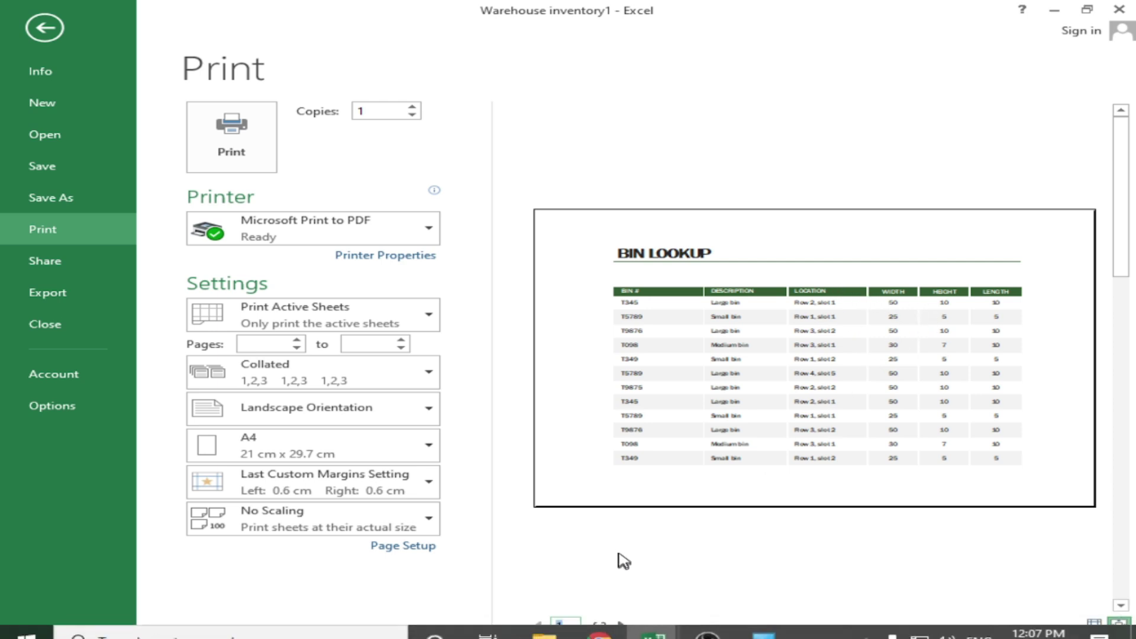
left_click(621, 626)
left_click(620, 626)
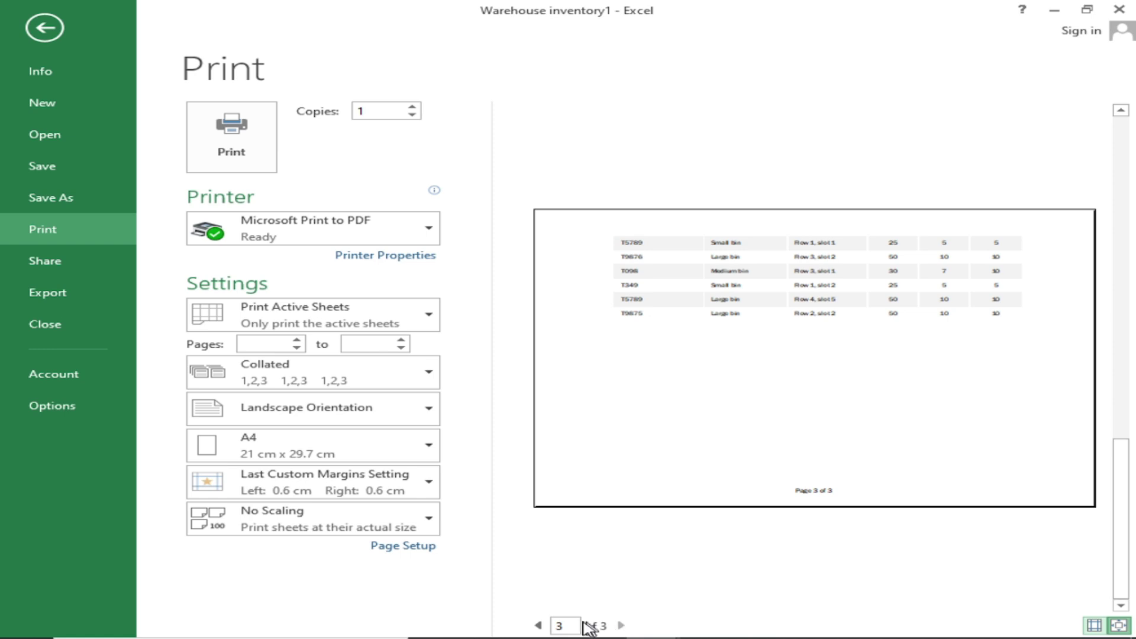
left_click(539, 625)
left_click(539, 625)
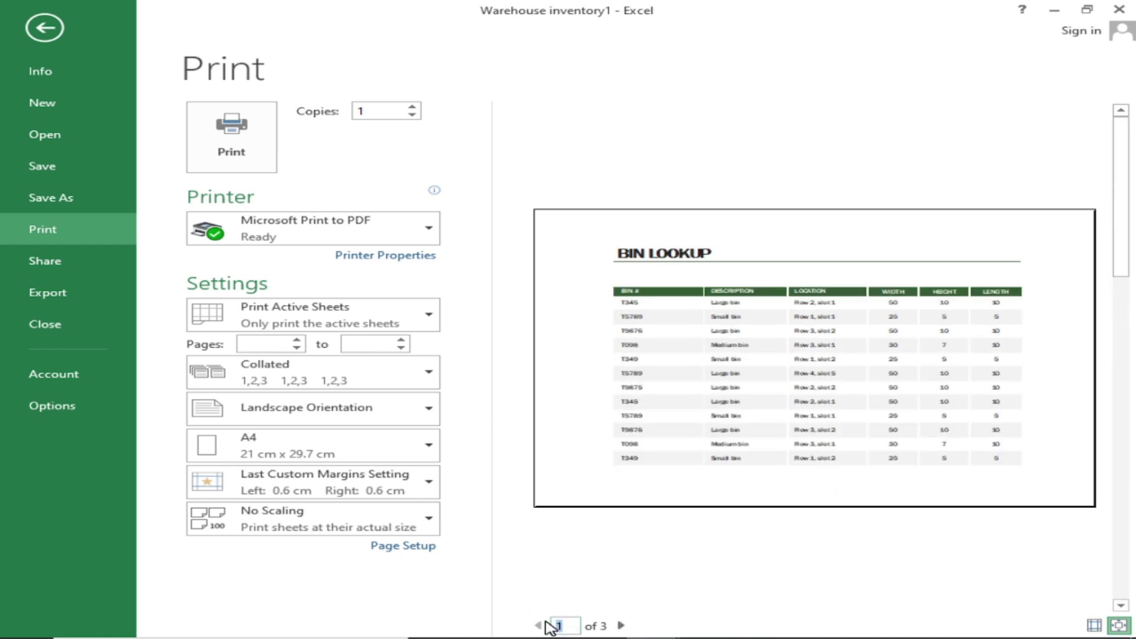
left_click(65, 33)
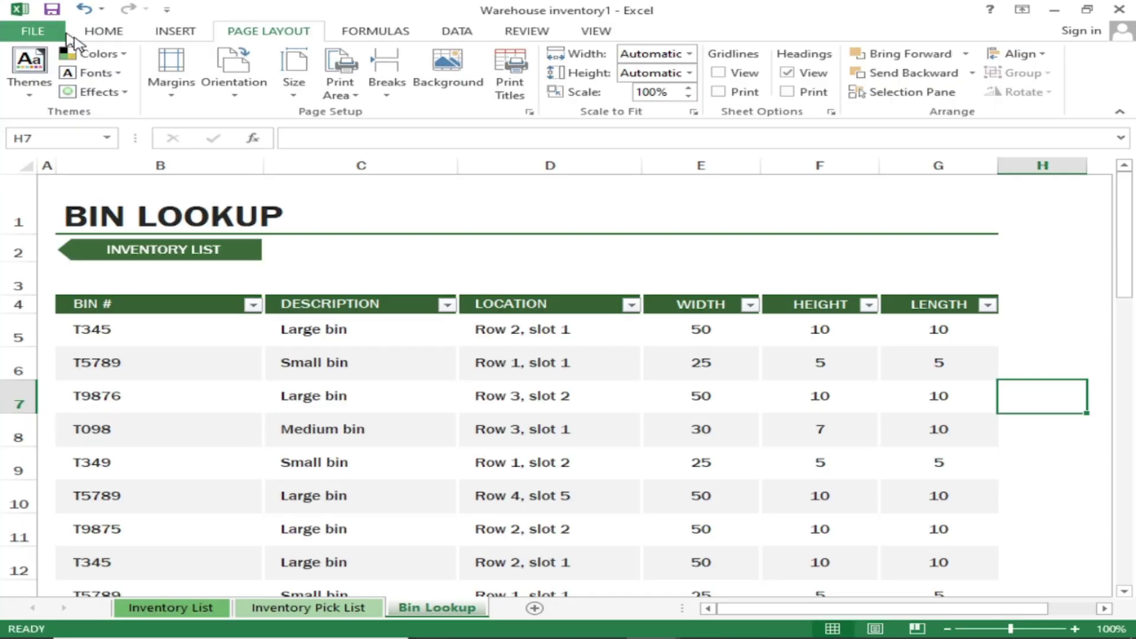
Set row 4 ($4:$4), the table header, as the row to repeat at top in the Bin Lookup sheet's print titles.
left_click(21, 304)
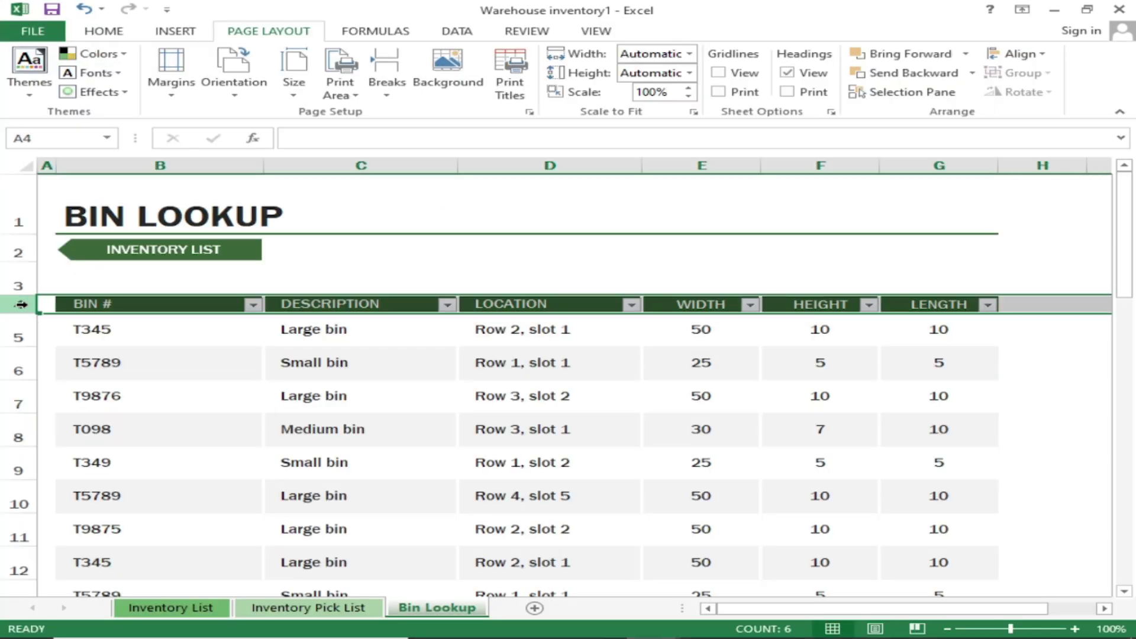
left_click(507, 78)
left_click(515, 237)
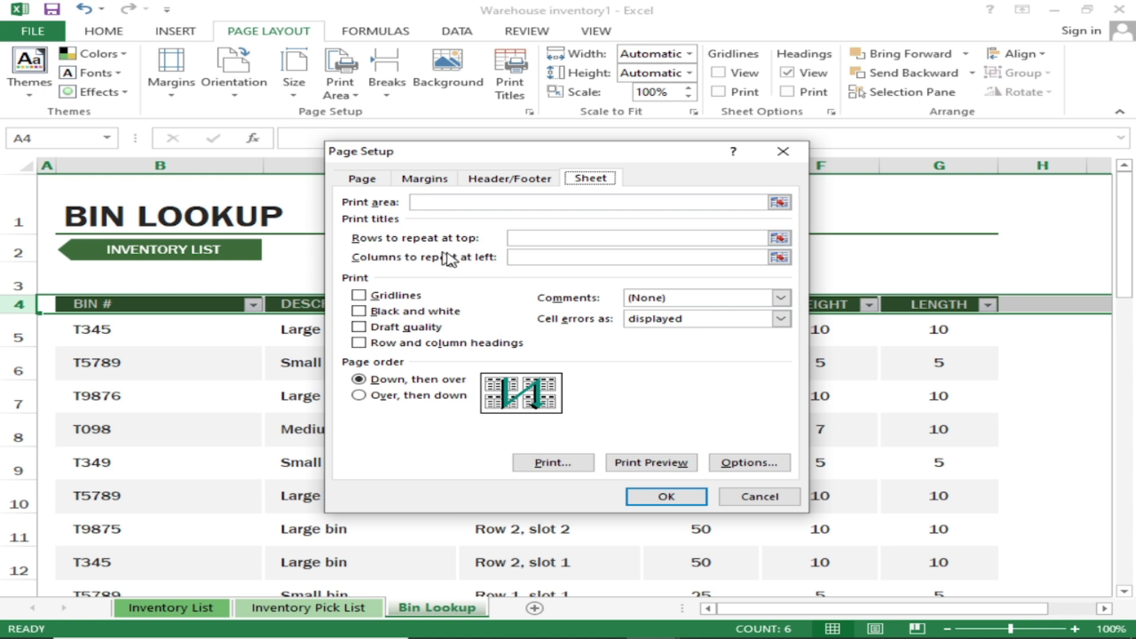
left_click(22, 308)
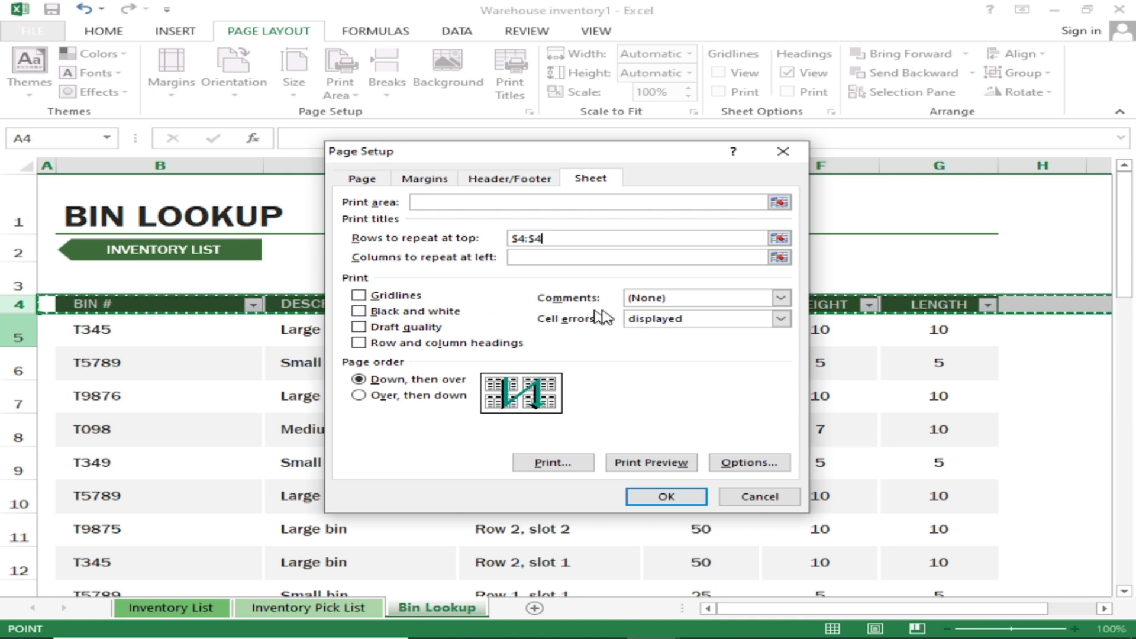
left_click(666, 496)
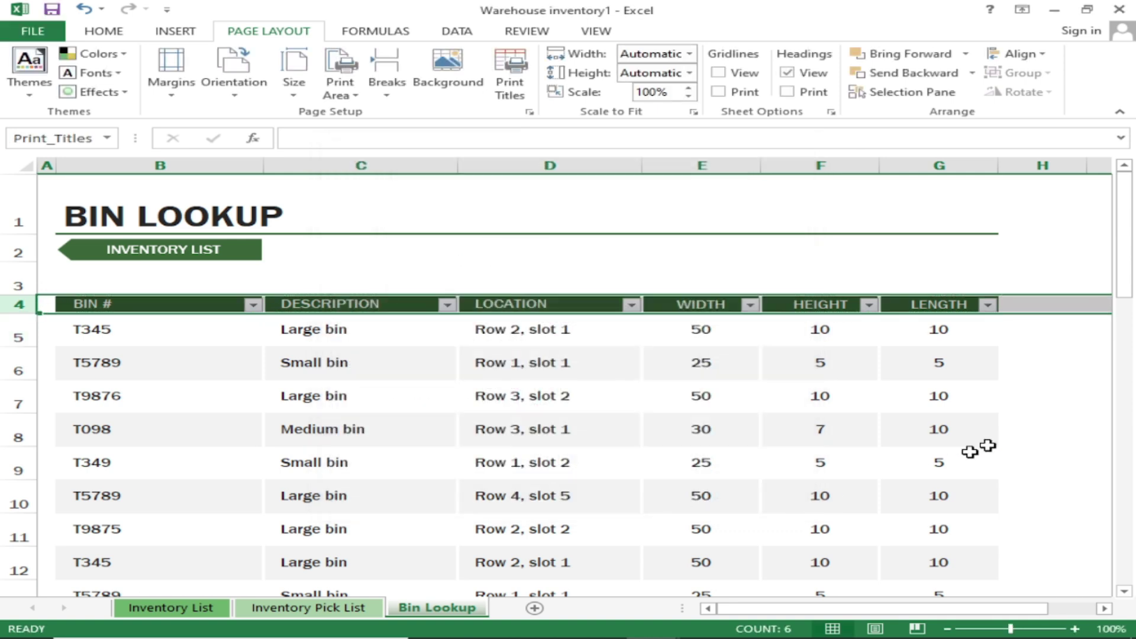
left_click(1040, 403)
Check the column headings on pages 2 and 3 of the print preview and return to the sheet.
left_click(44, 35)
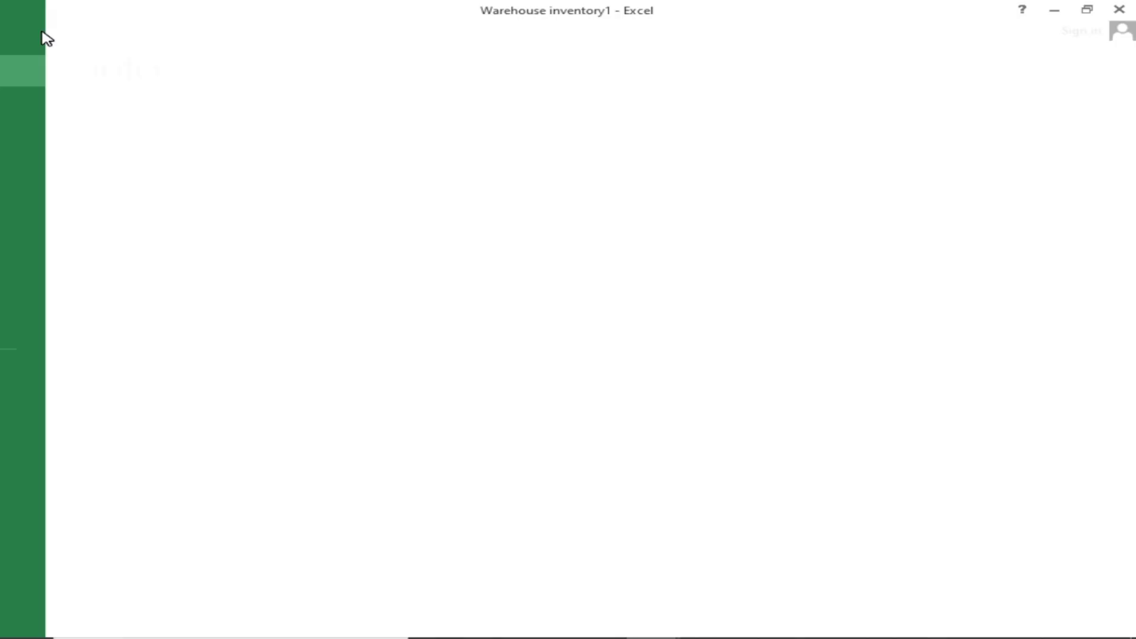
left_click(72, 234)
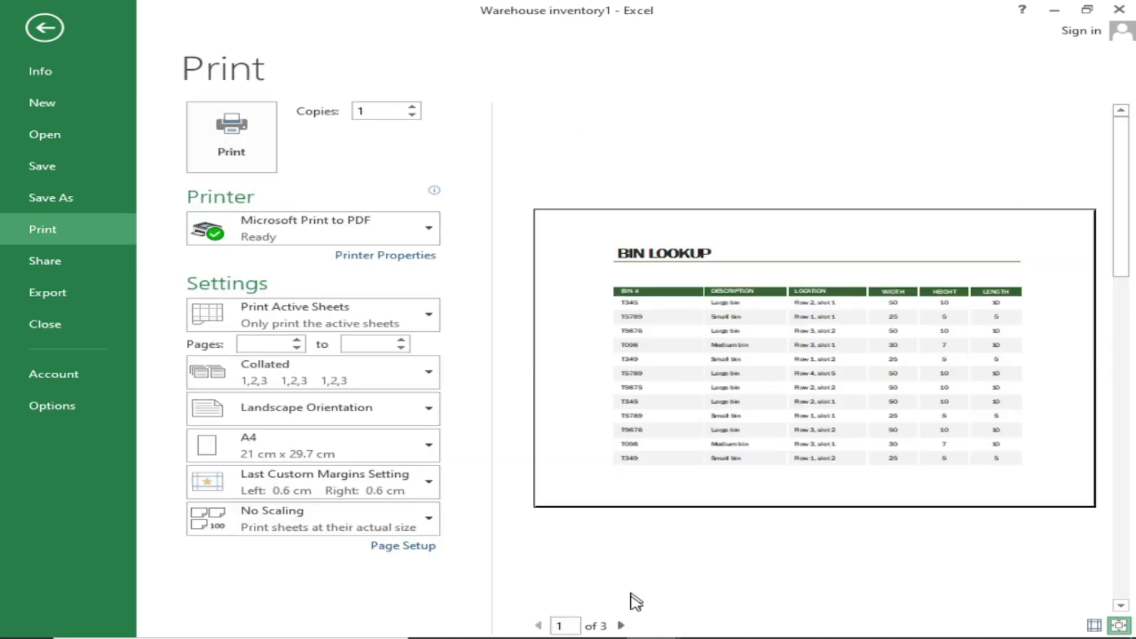
left_click(624, 626)
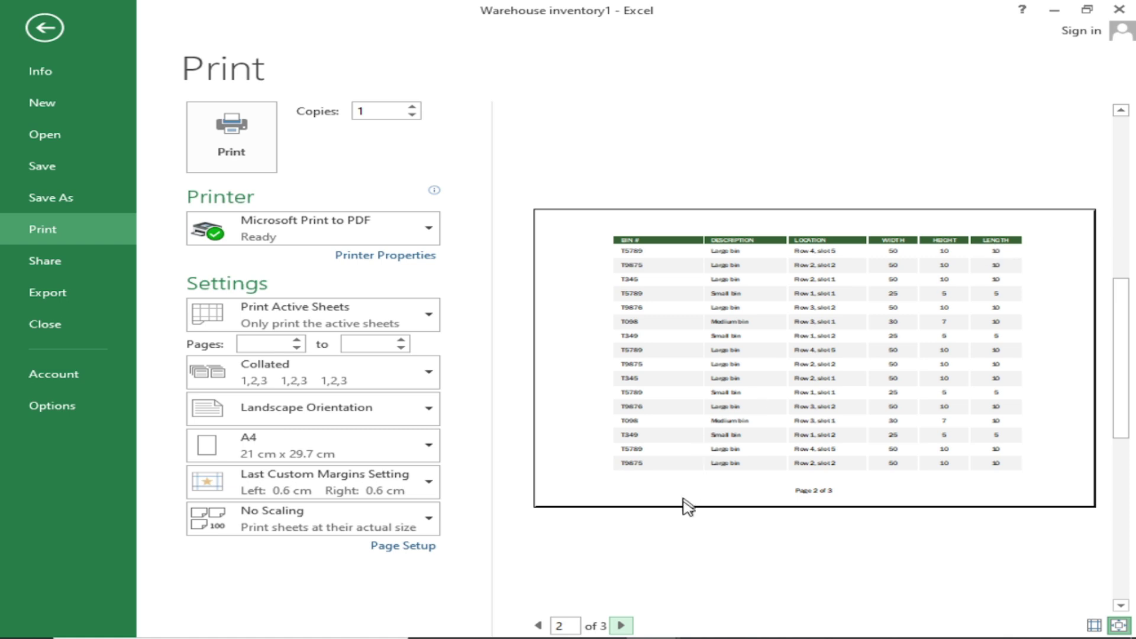
left_click(623, 626)
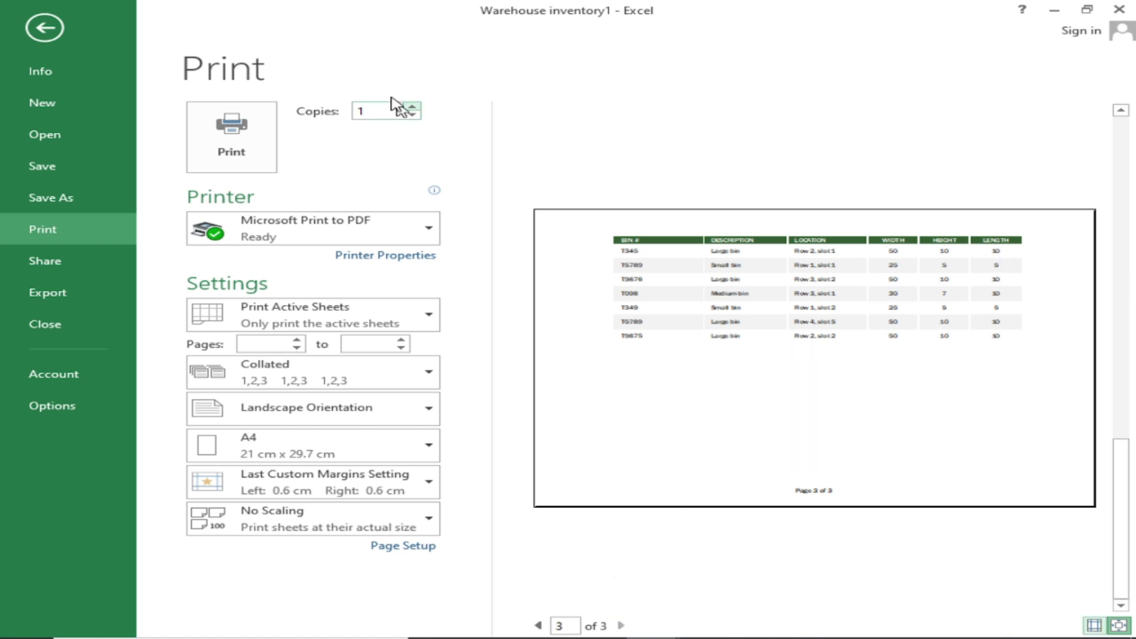
left_click(58, 24)
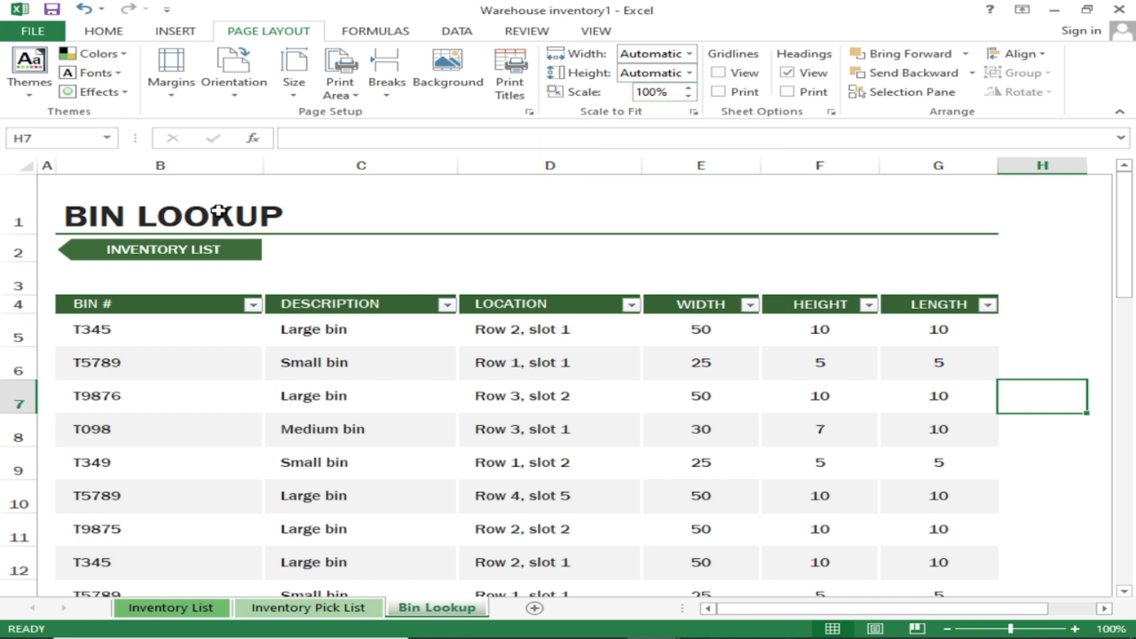
View the scaling choices in the print settings without changing them and return to the Bin Lookup sheet.
key("ctrl+p")
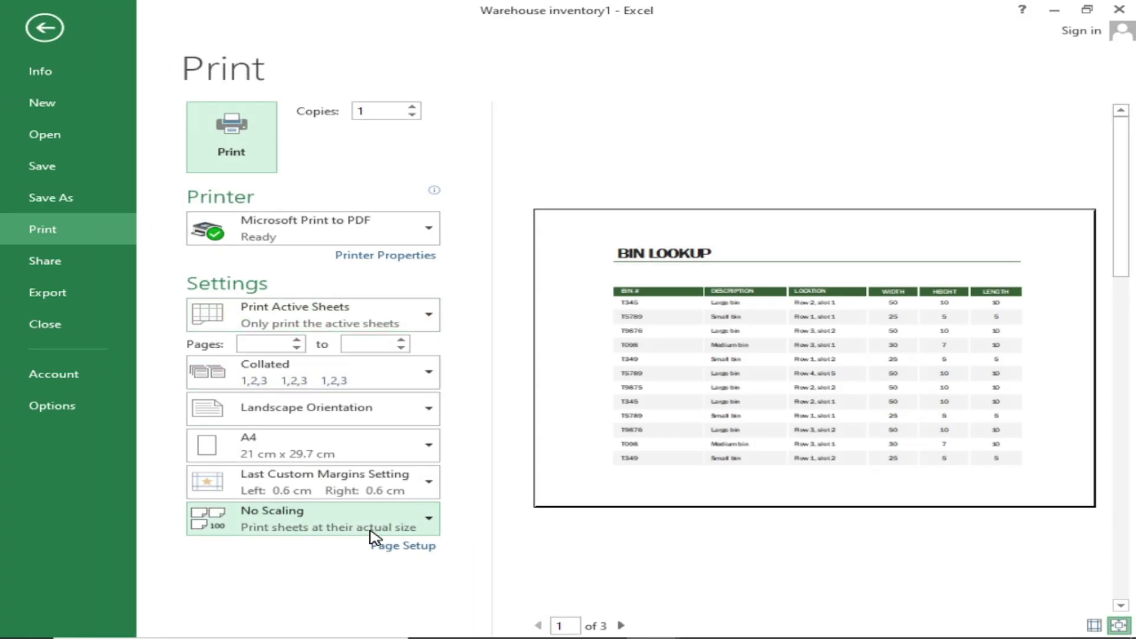
left_click(374, 535)
left_click(480, 508)
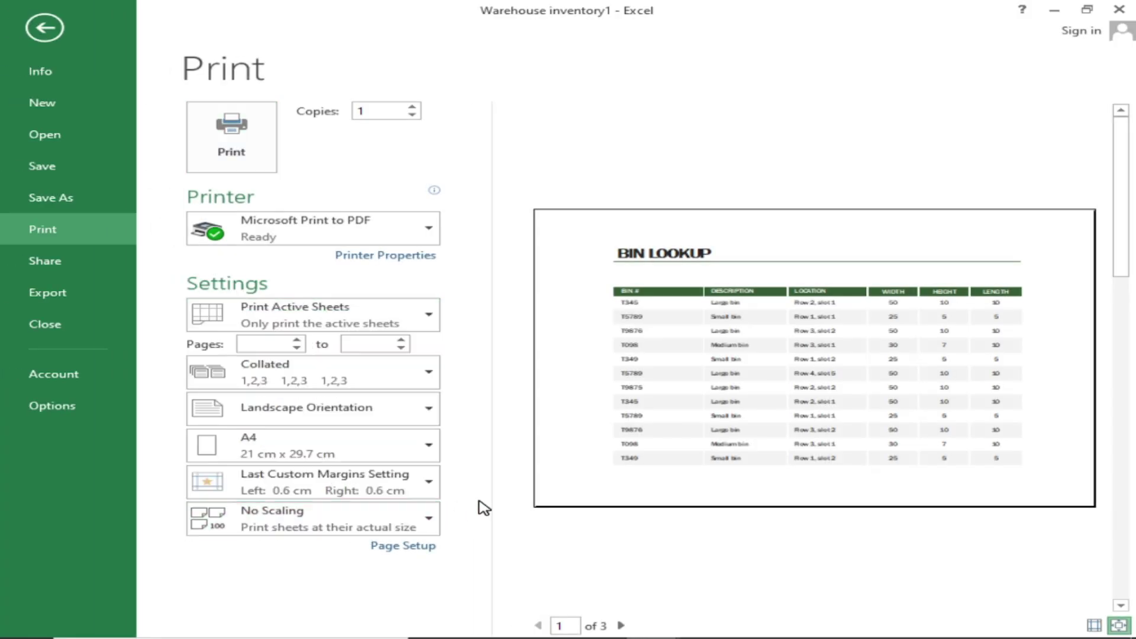
left_click(51, 34)
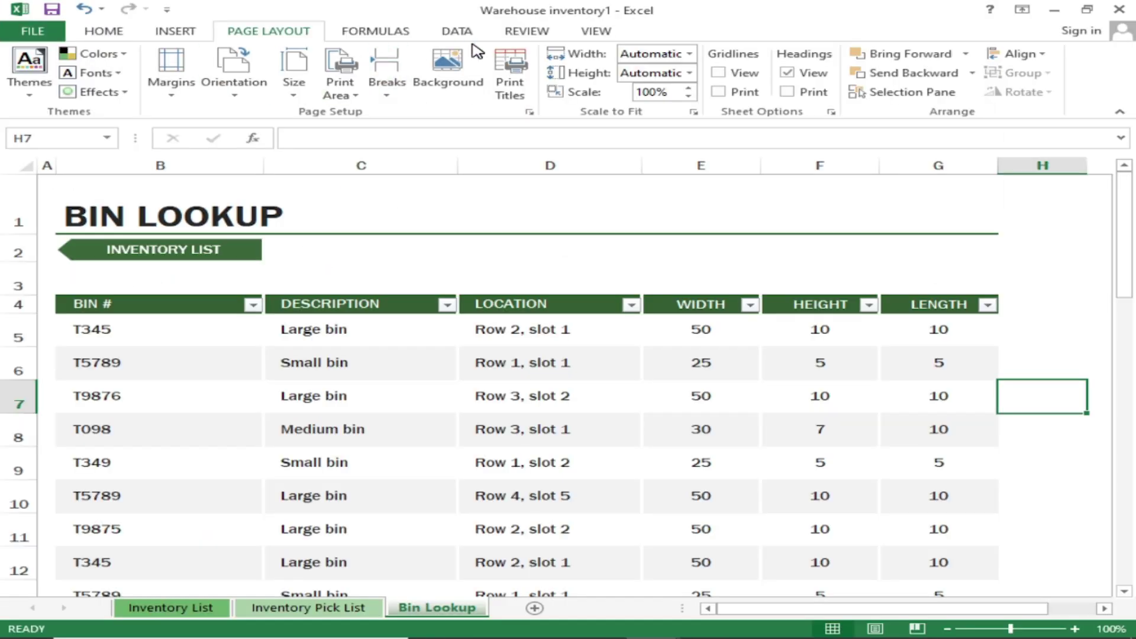
Reduce the Bin Lookup sheet's print scale by a few increments and raise it back to 100%.
left_click(688, 97)
left_click(688, 97)
left_click(688, 97)
left_click(689, 88)
left_click(688, 88)
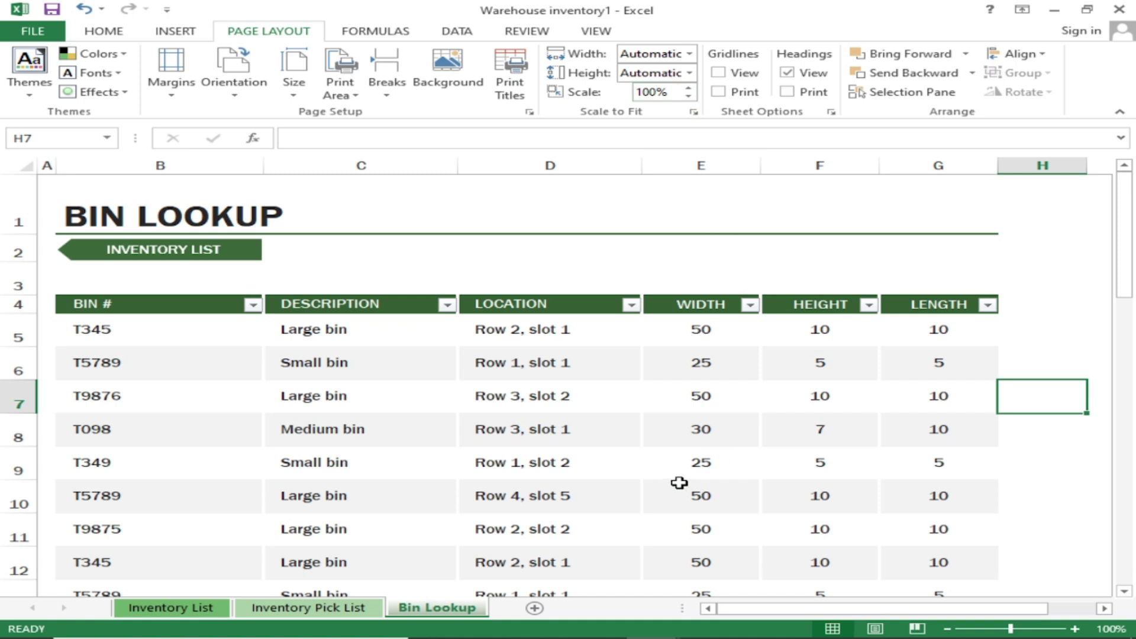